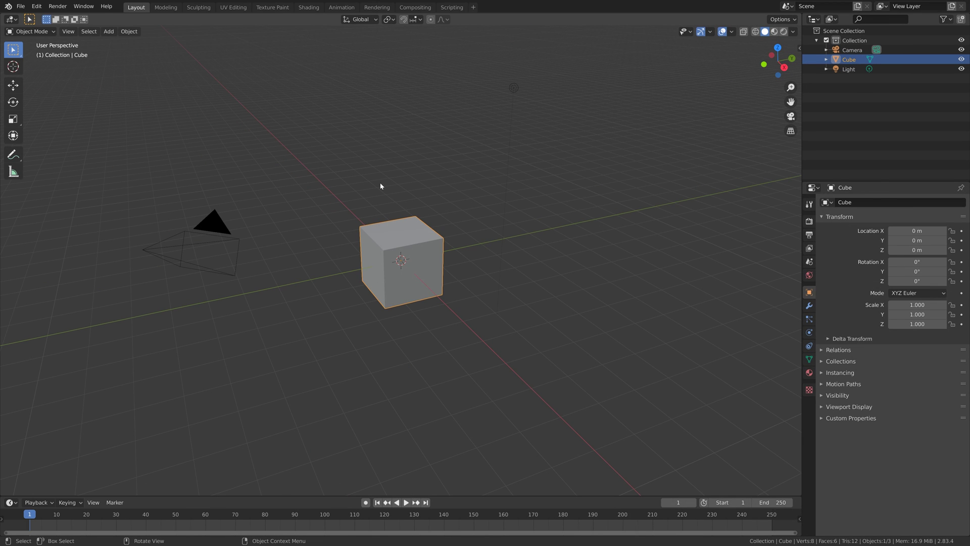
Step: Delete the default cube and the light from the scene
key("x")
left_click(408, 193)
left_click(513, 87)
key("x")
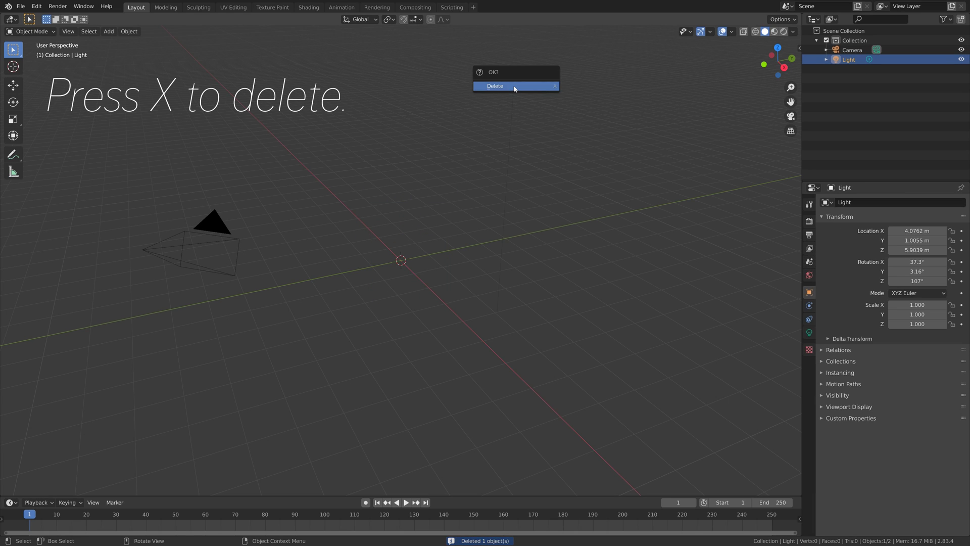
left_click(513, 86)
Step: Find the add-ons matching "arch" in the preferences and enable Archimesh and Archipack
left_click(36, 6)
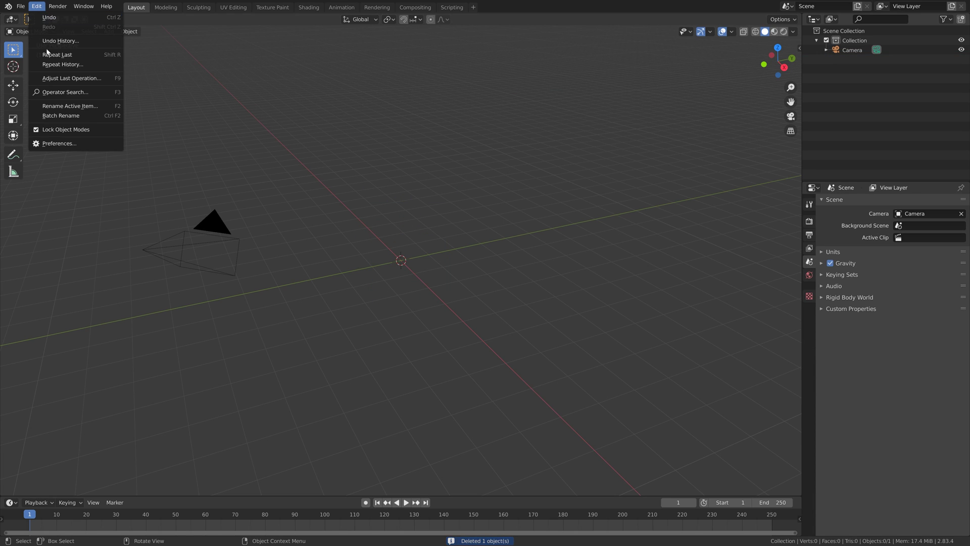
left_click(52, 144)
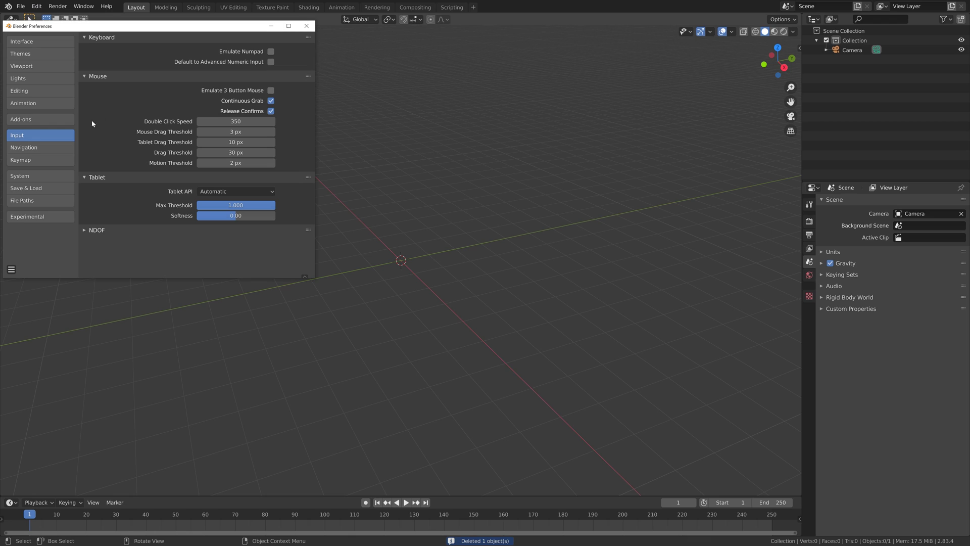
left_click(23, 119)
left_click(243, 54)
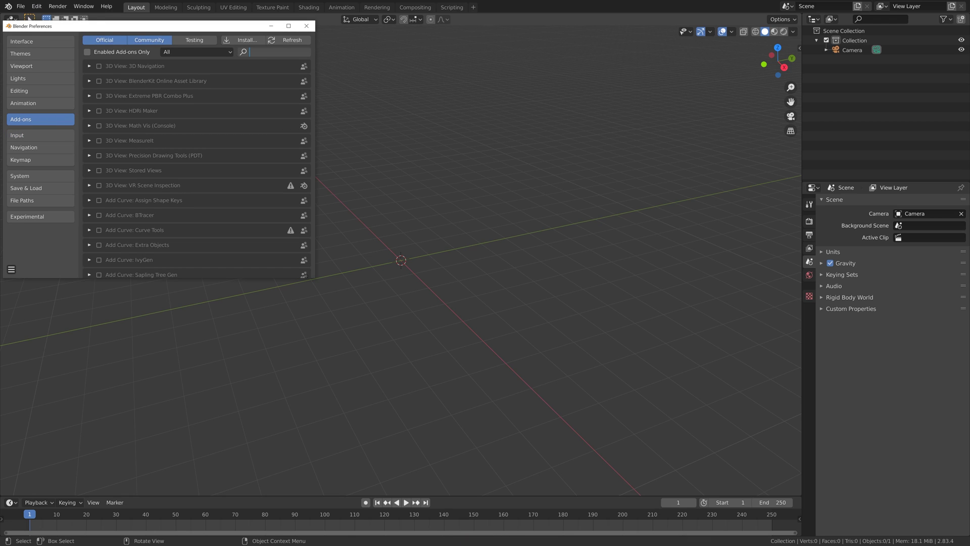
type("arch")
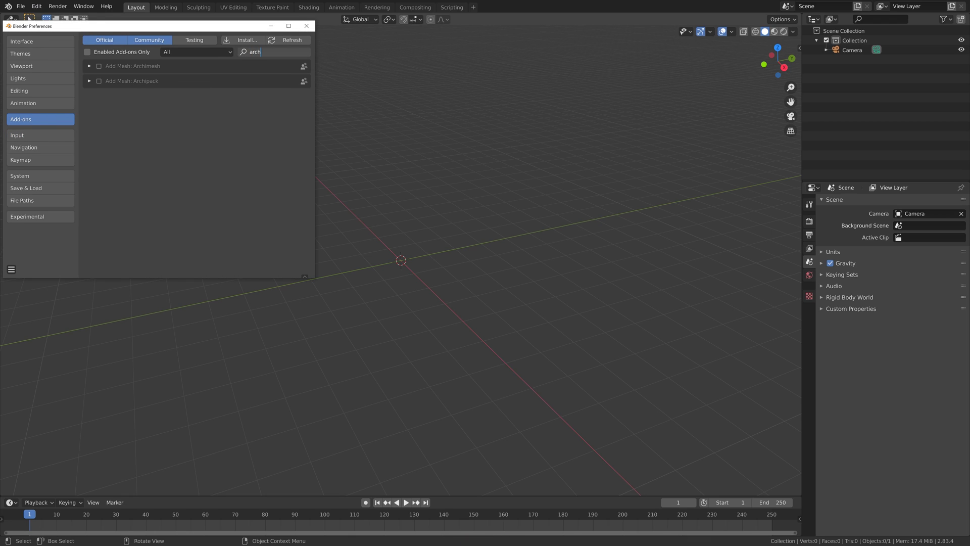
key("Return")
left_click(100, 66)
left_click(99, 81)
Step: Render the preset thumbnails from Archipack's add-on settings, then close the preferences
left_click(90, 80)
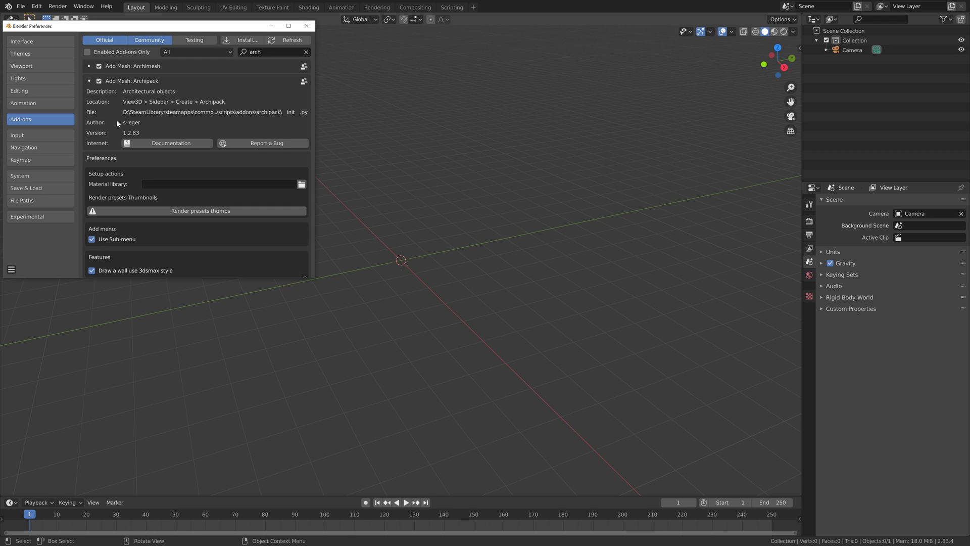
left_click(154, 211)
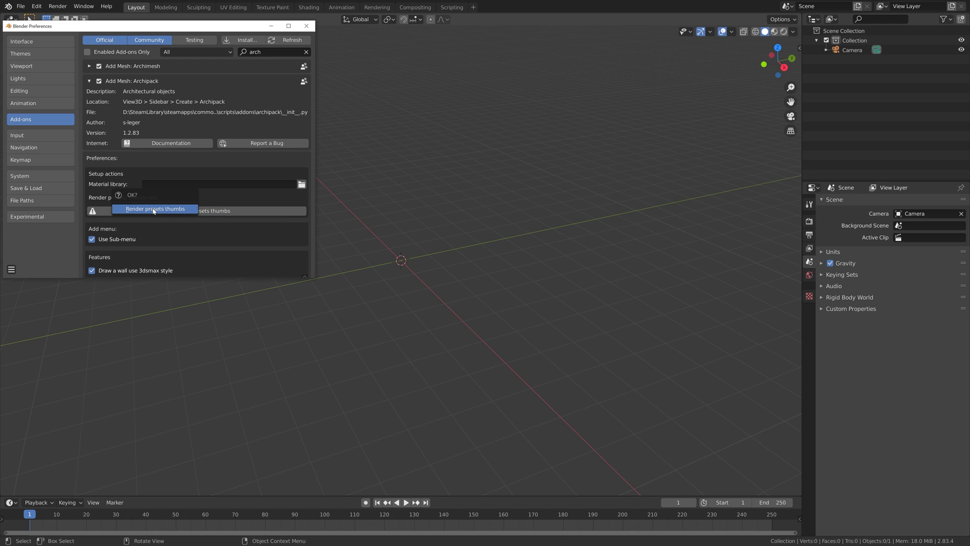
left_click(153, 209)
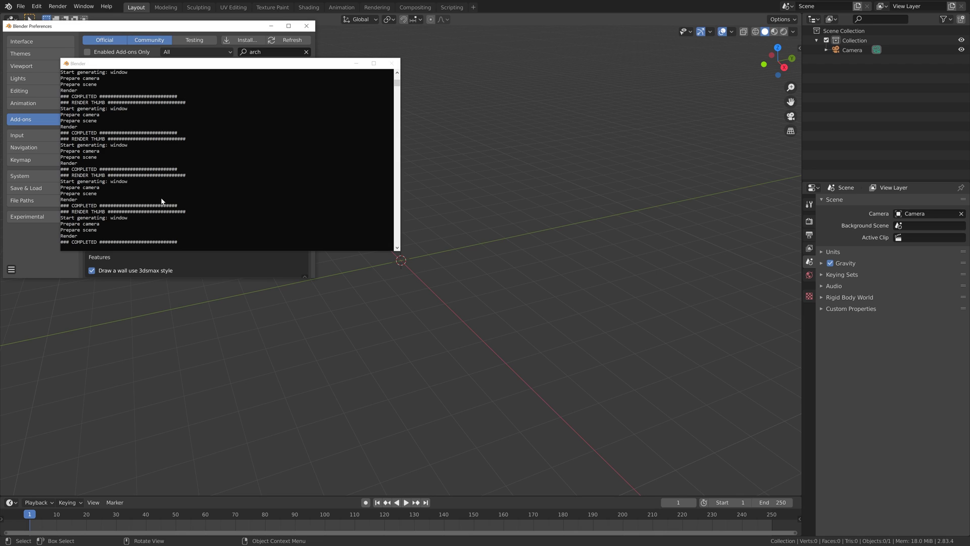
left_click(143, 27)
left_click(306, 26)
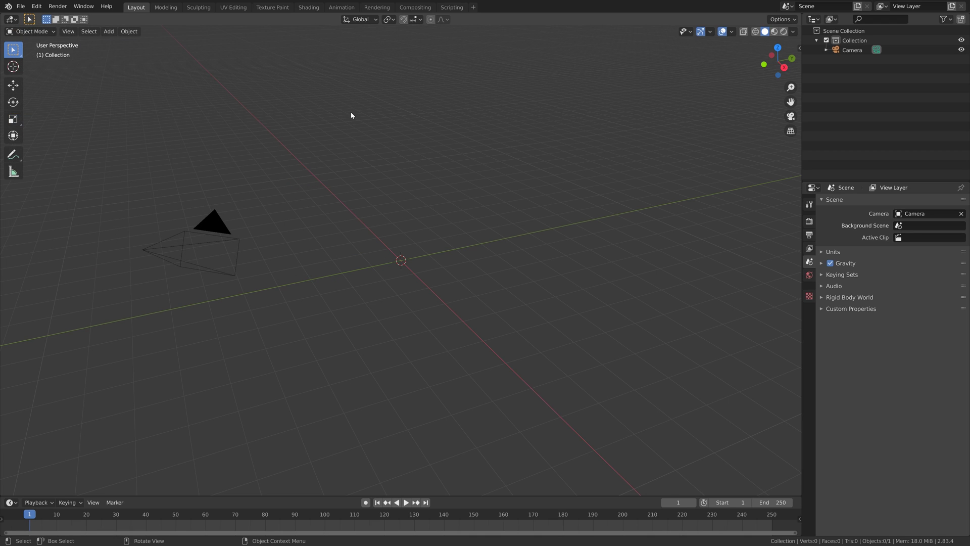
Step: Add an Archimesh Panel Window to the scene
key("shift+a")
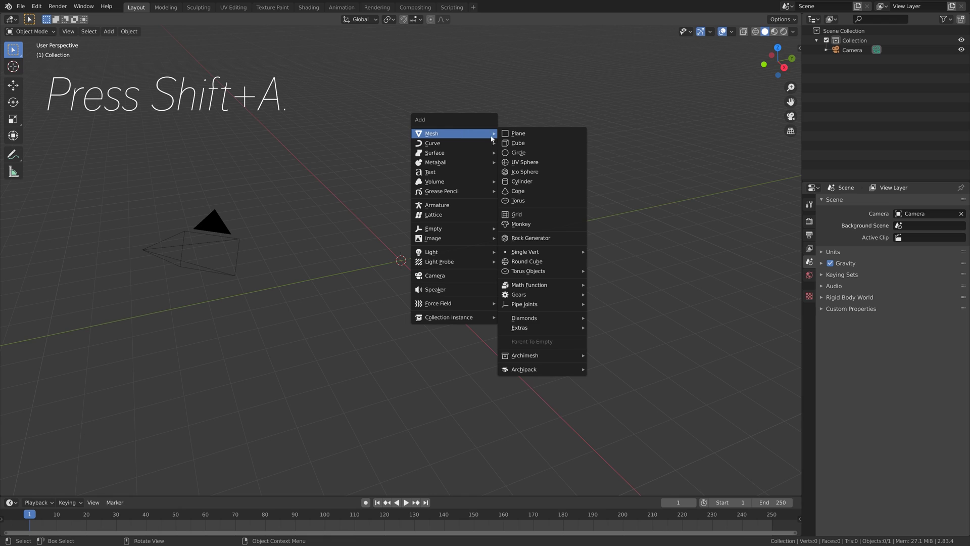
mouse_move(551, 356)
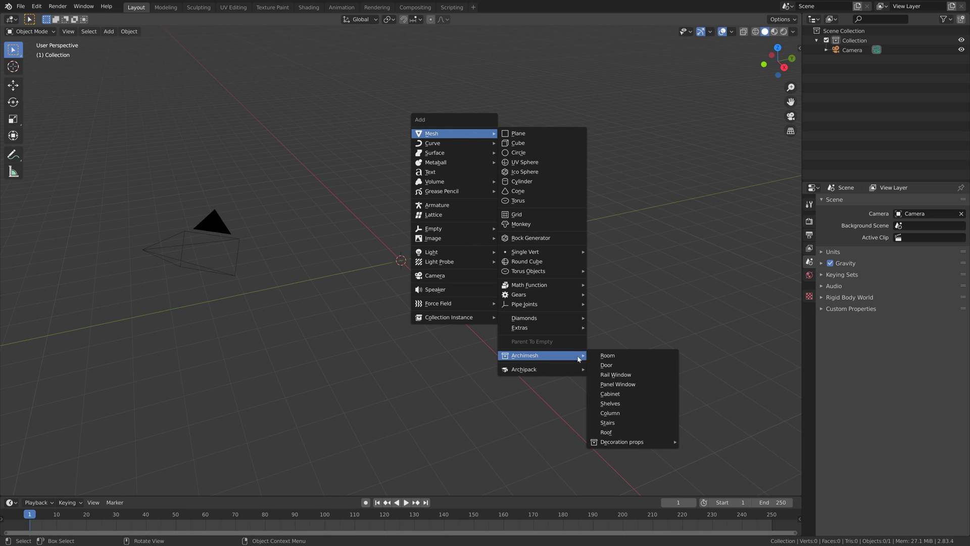
left_click(619, 385)
middle_click_drag(526, 277, 486, 288)
scroll(541, 256, "up", 5)
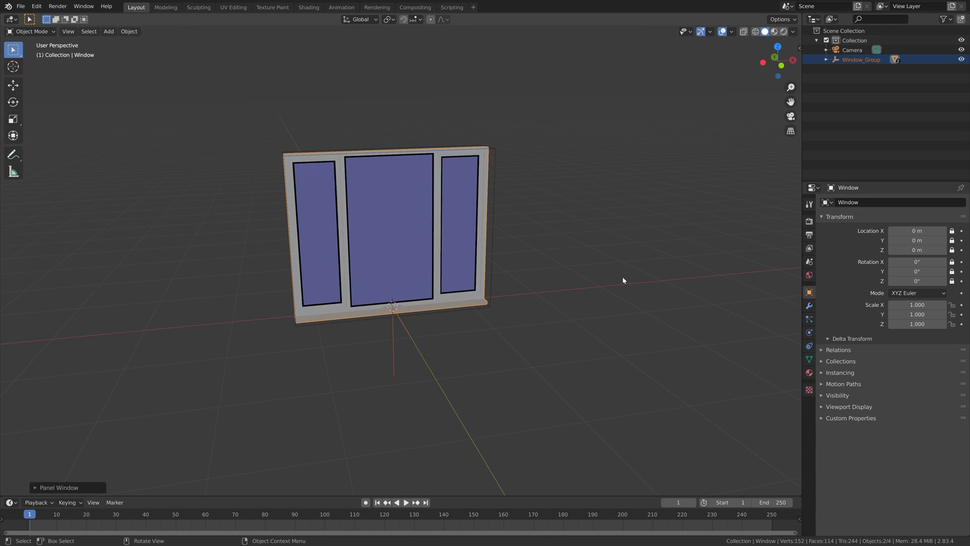
Step: Set the window's horizontal panel count to 5 and turn off its sill
key("n")
left_click(796, 200)
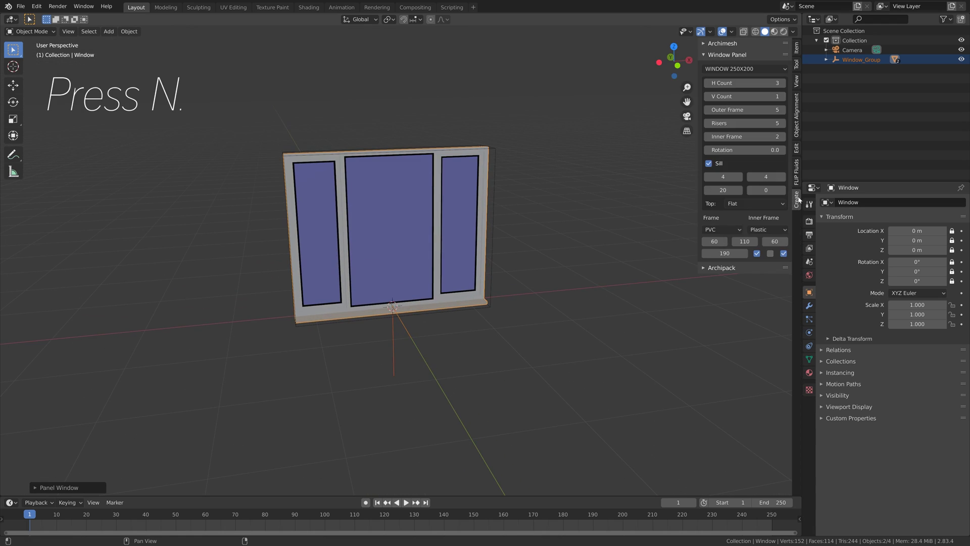
left_click(782, 84)
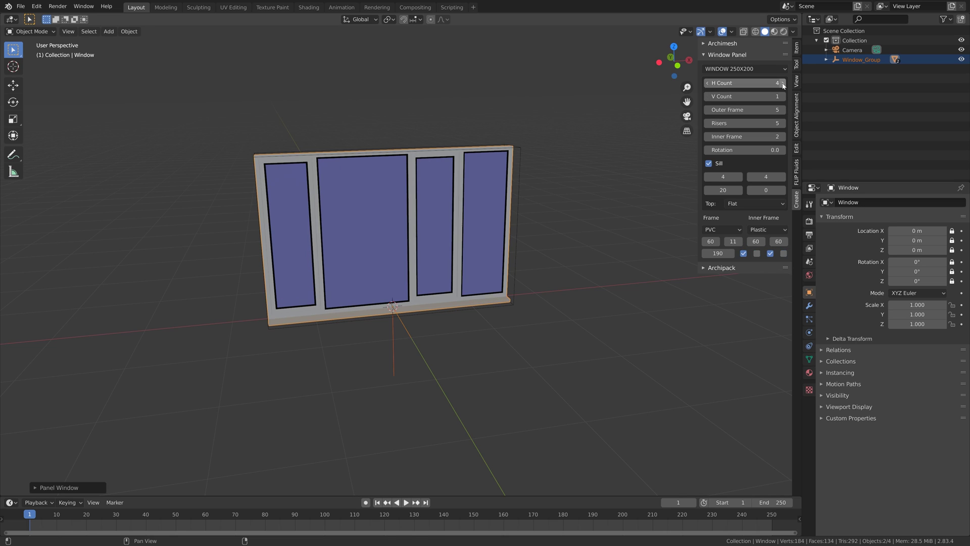
left_click(783, 84)
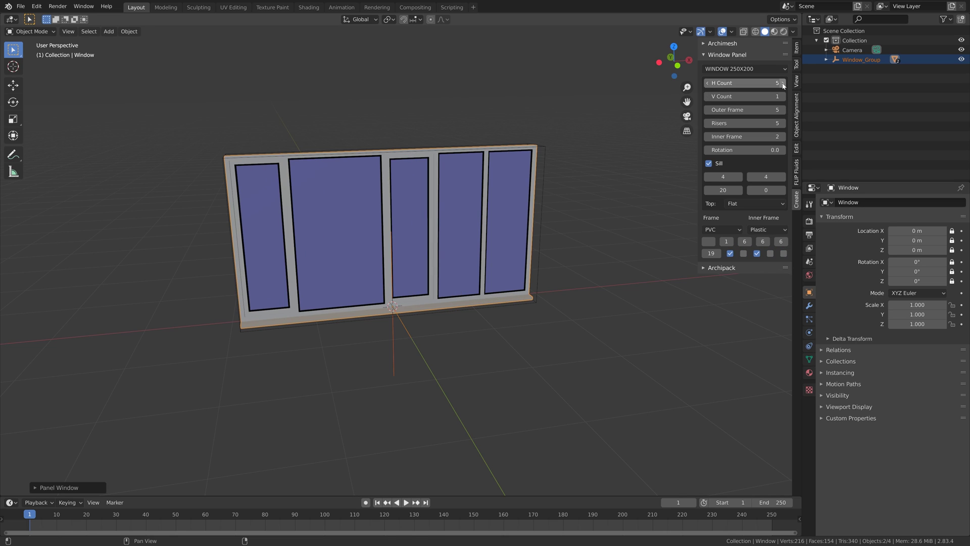
left_click(710, 163)
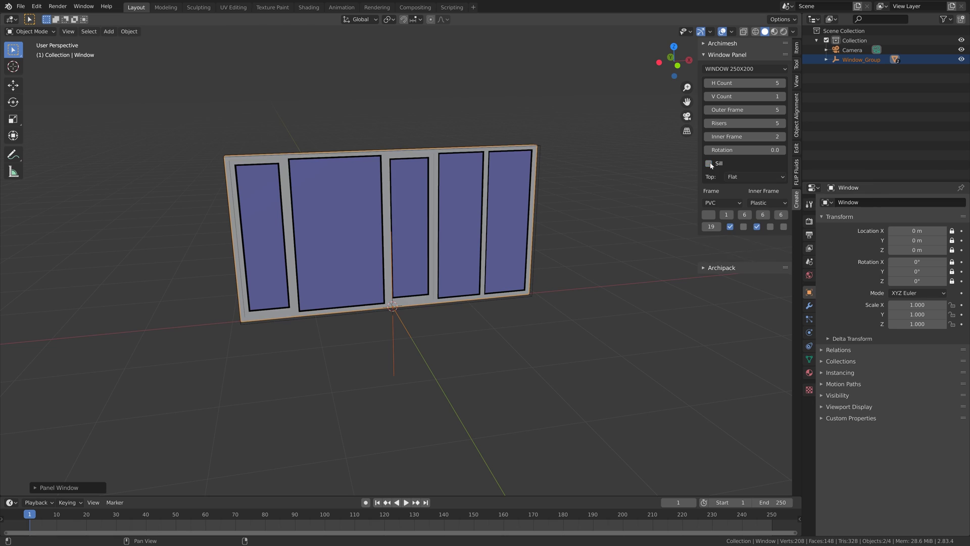
Step: Give the window an Inclined top with a Difference of 176
left_click(738, 178)
left_click(743, 208)
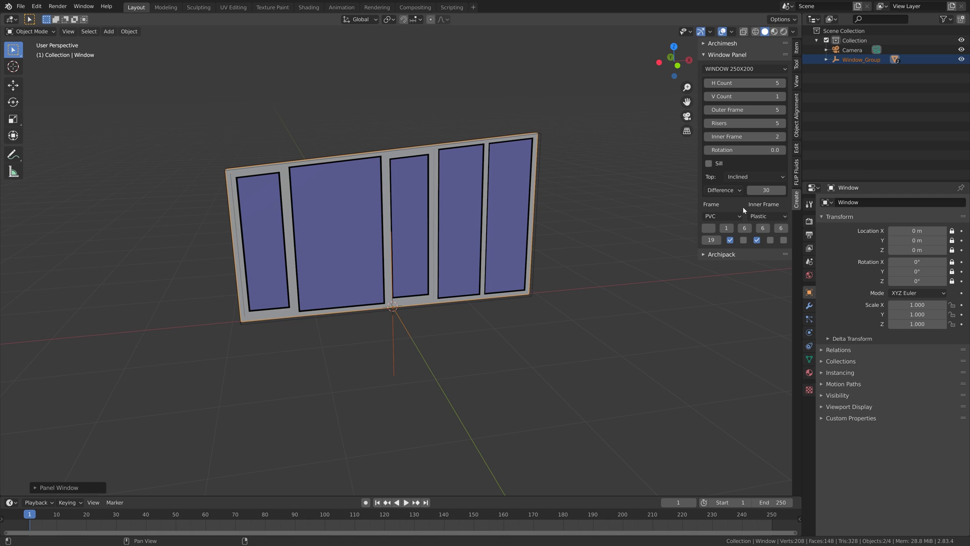
left_click_drag(765, 190, 799, 183)
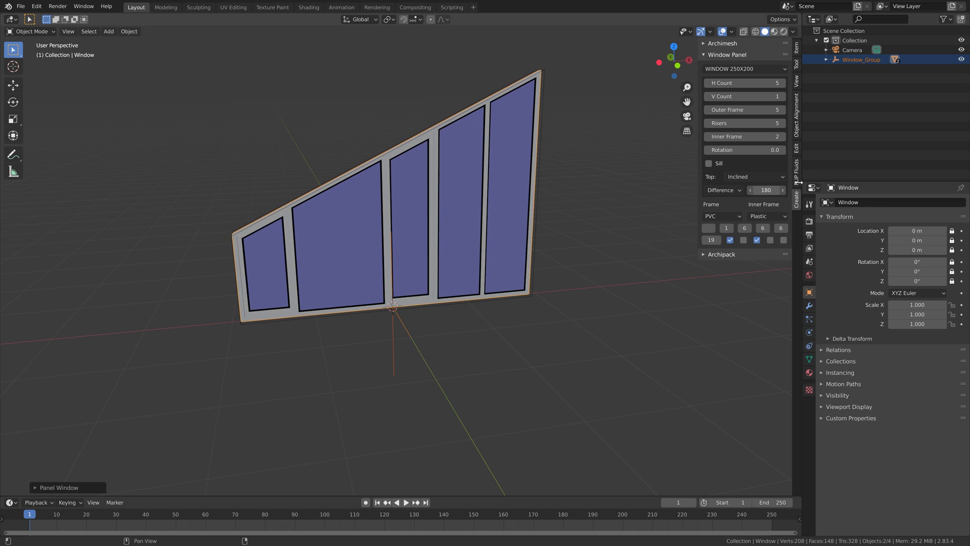
left_click(749, 190)
left_click(748, 190)
left_click(748, 190)
left_click(748, 190)
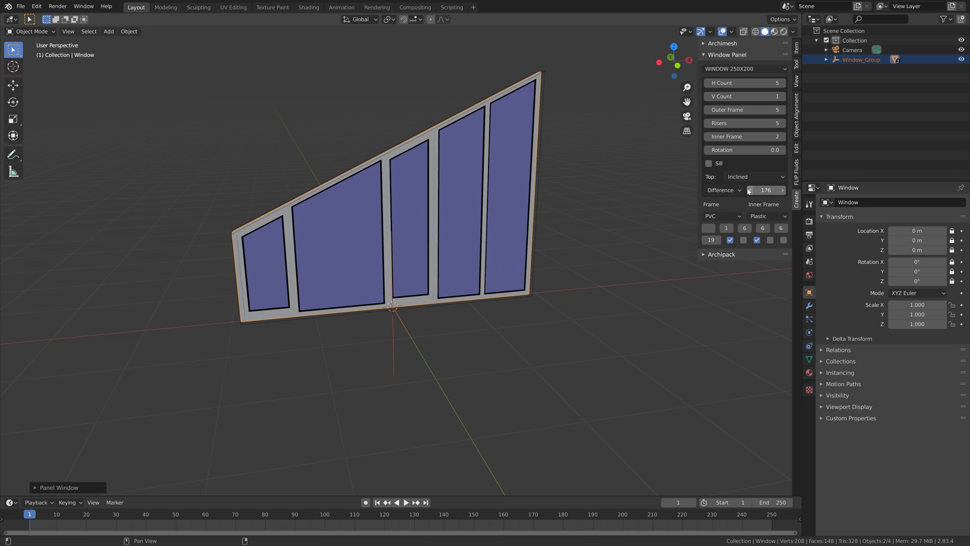
middle_click_drag(373, 221, 424, 240)
scroll(425, 241, "down", 2)
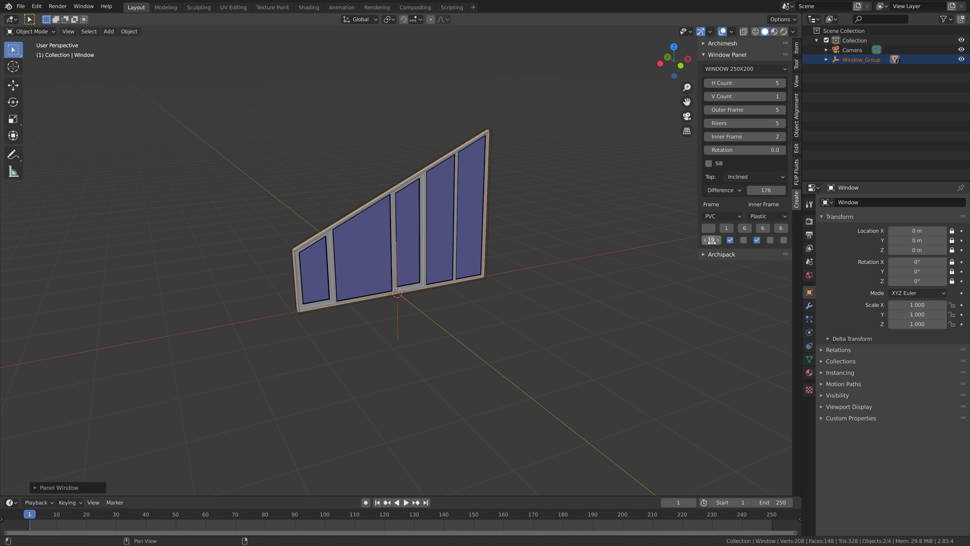
Step: Set the window's height to 300 and widen the sidebar, keeping Plastic as the inner frame material
left_click_drag(712, 242, 782, 237)
left_click_drag(700, 162, 656, 176)
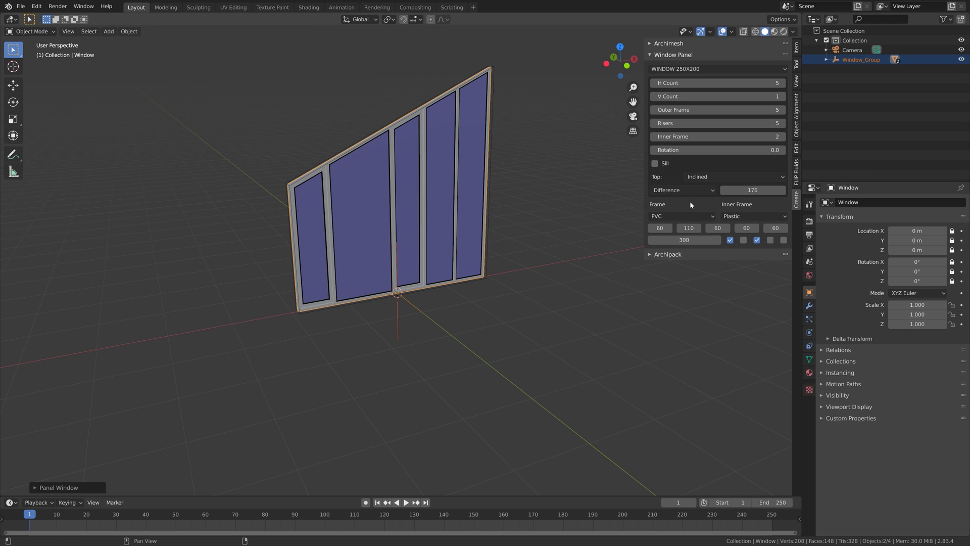
left_click(737, 216)
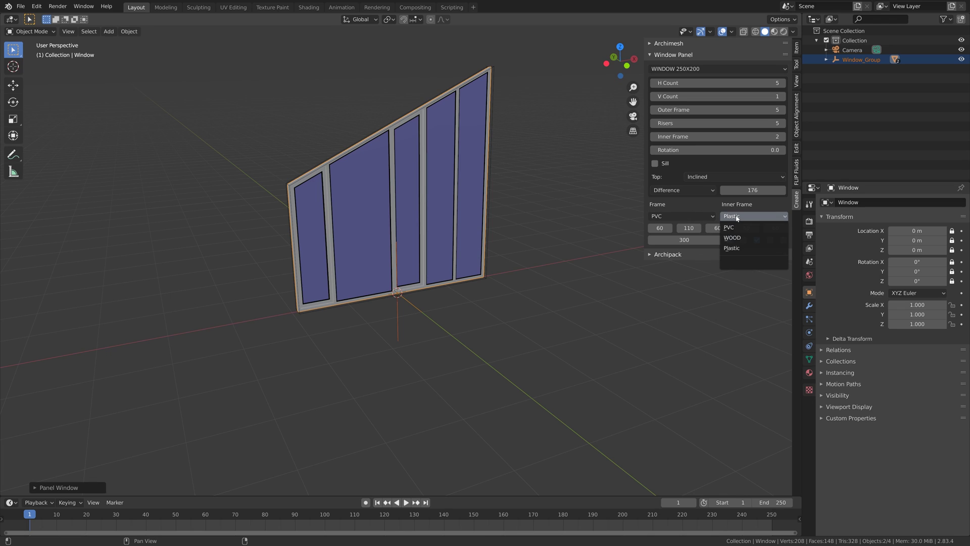
left_click(737, 217)
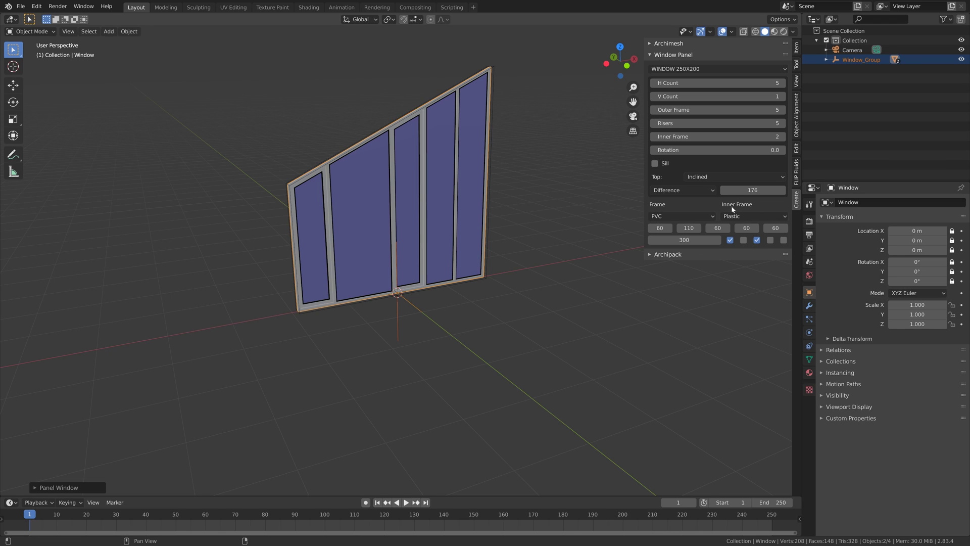
Step: Set the five panel widths to 80, 300, 93, 80 and 80, keeping the first panel's inner frame on
left_click(659, 228)
type("80")
key("Return")
left_click_drag(689, 228, 730, 232)
left_click(747, 228)
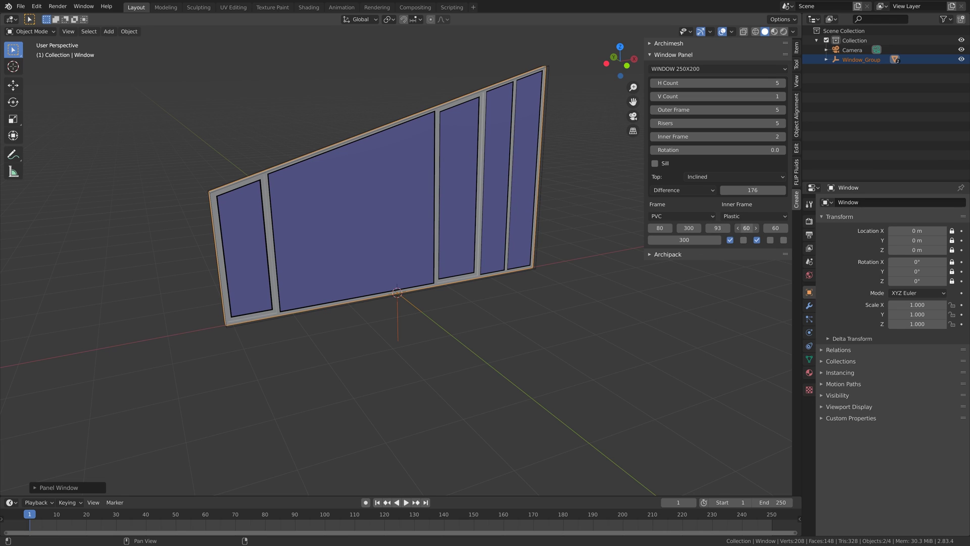
type("80")
key("Return")
left_click(775, 229)
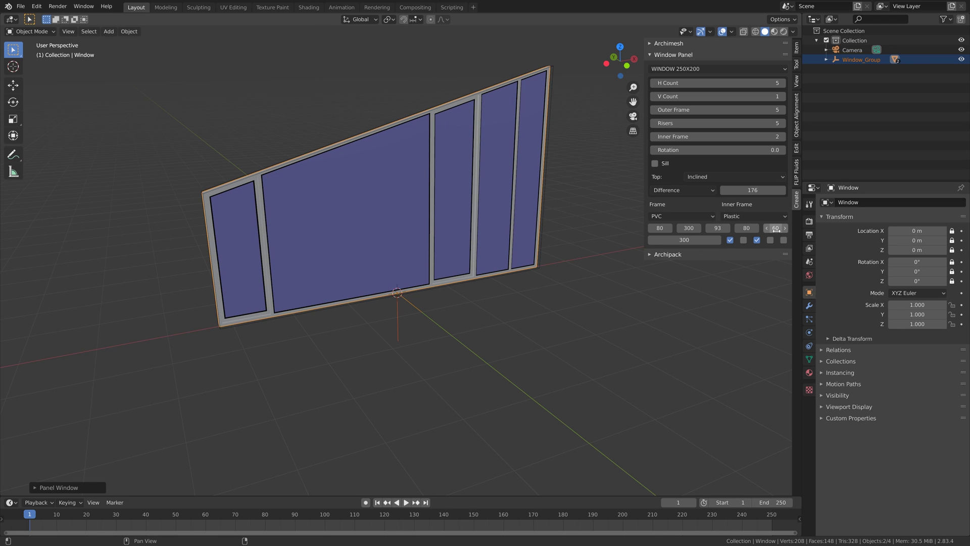
type("80")
key("Return")
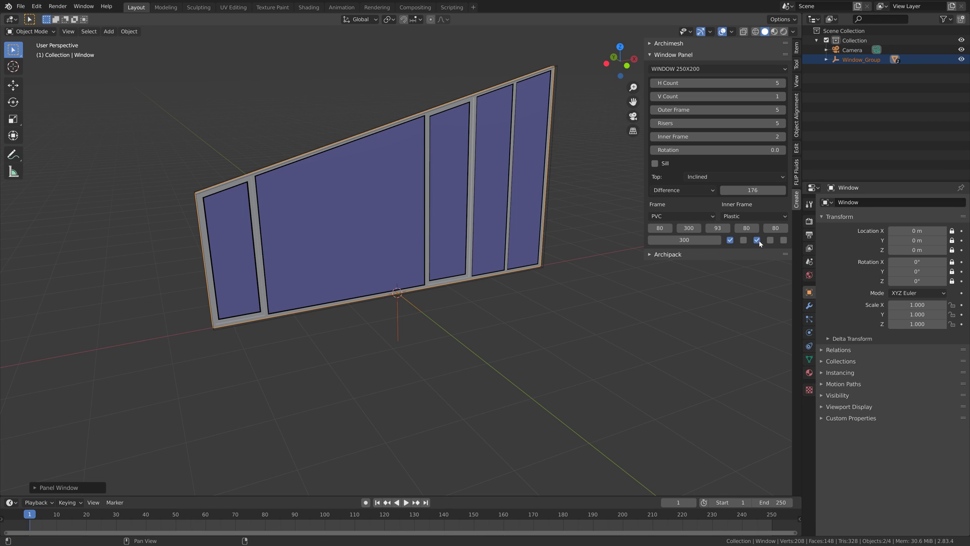
left_click(732, 242)
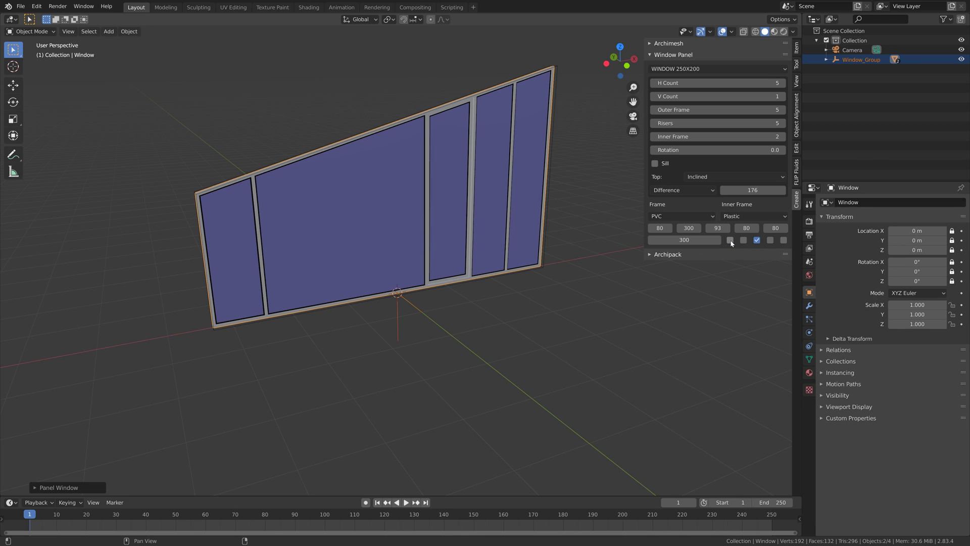
left_click(731, 241)
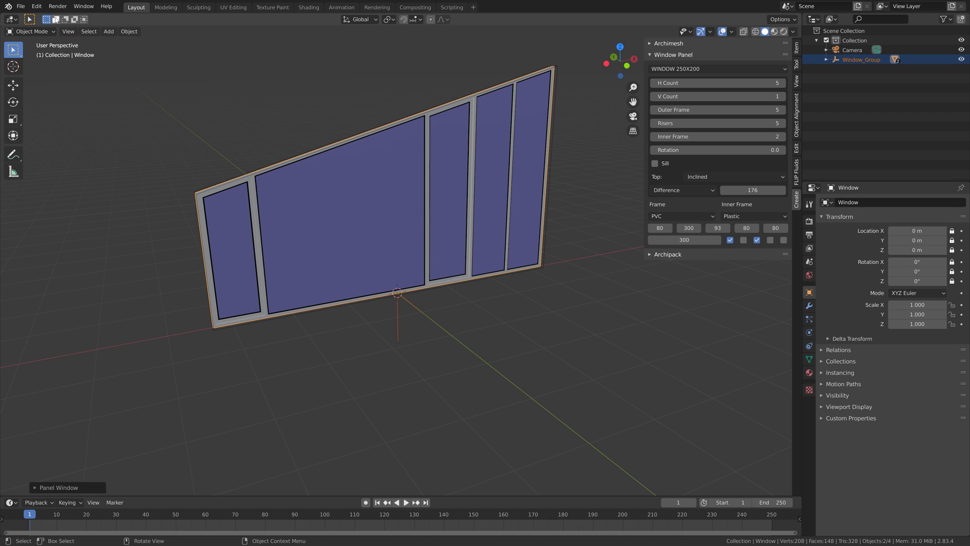
Step: Save the project as tut.blend in the D:\Blender\Arch folder
left_click(21, 6)
left_click(39, 78)
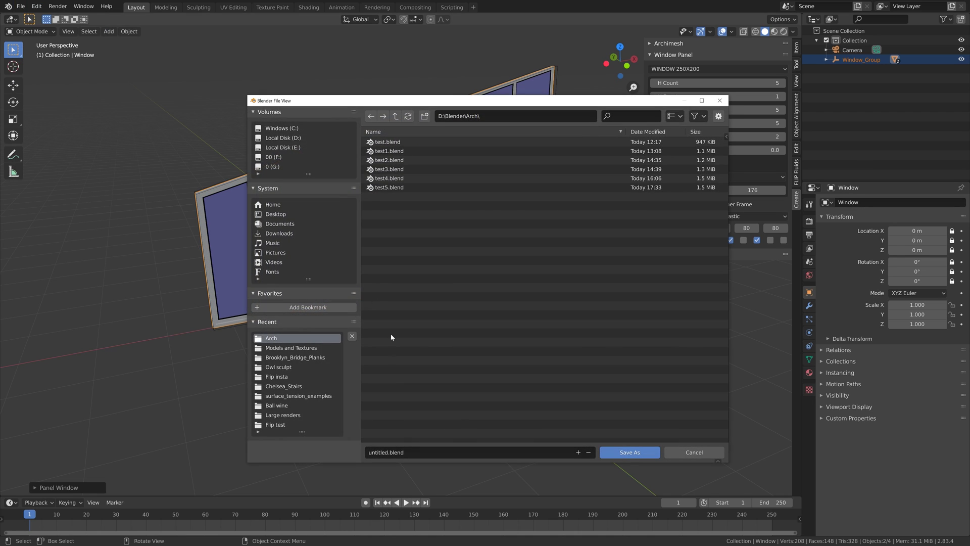
left_click(404, 453)
type("tu")
key("Return")
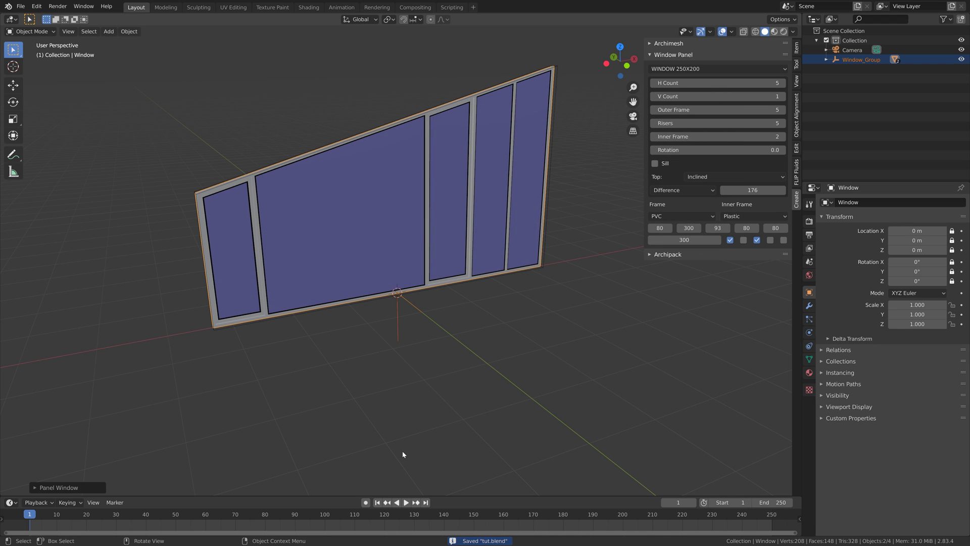
Step: Duplicate the whole window group and offset the copy 5.5 m along the global Y axis
middle_click_drag(440, 254, 467, 273)
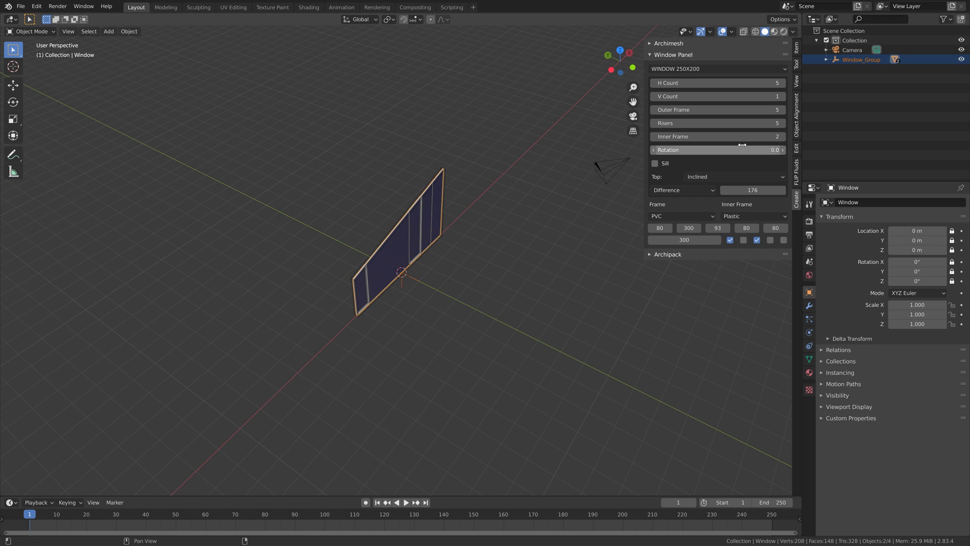
left_click(796, 48)
key("b")
left_click_drag(327, 342, 479, 151)
mouse_move(469, 187)
middle_mouse_down()
mouse_move(461, 162)
mouse_move(470, 168)
middle_mouse_up()
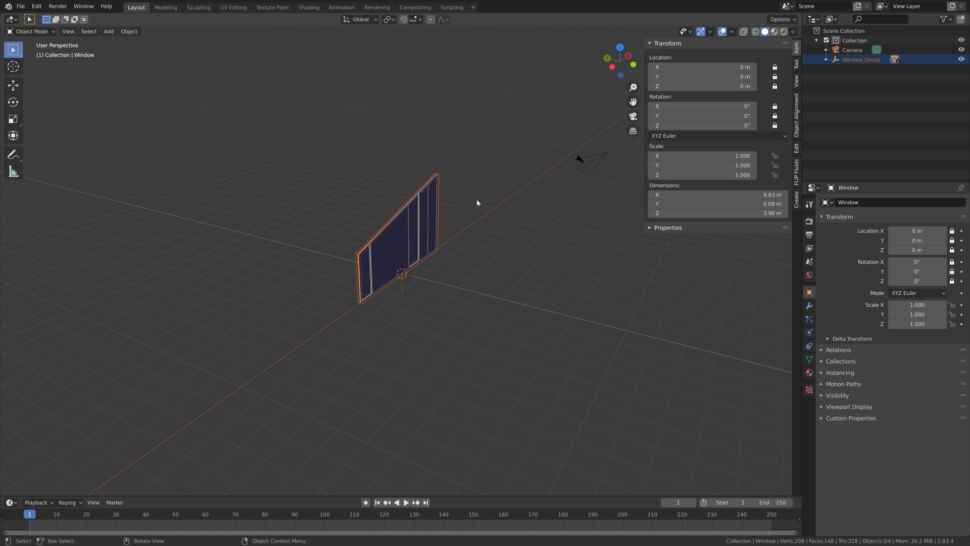
key("shift+d")
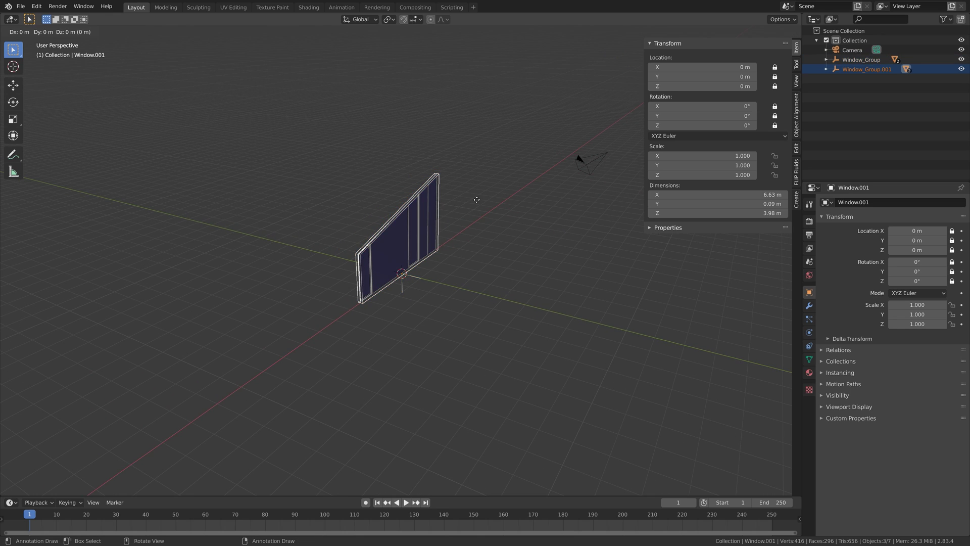
key("y")
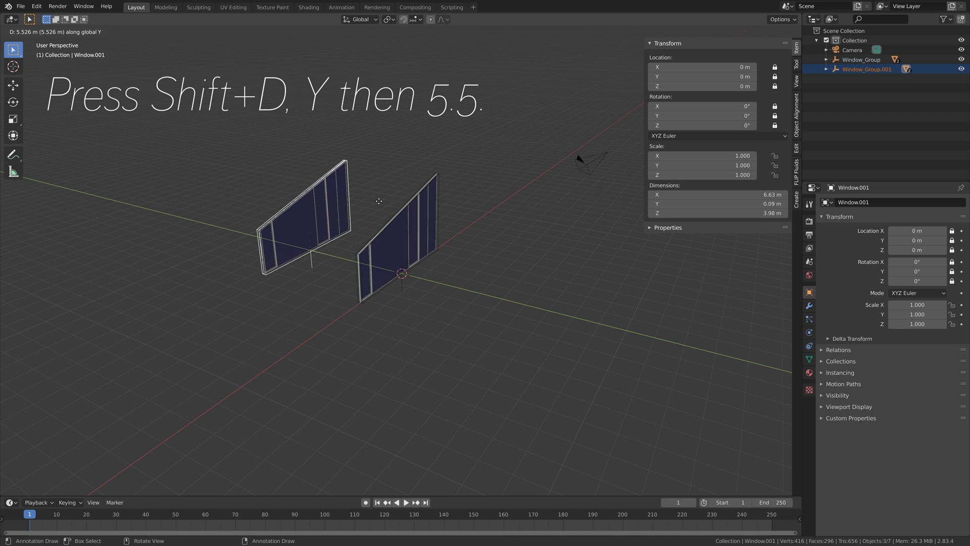
type("5.5")
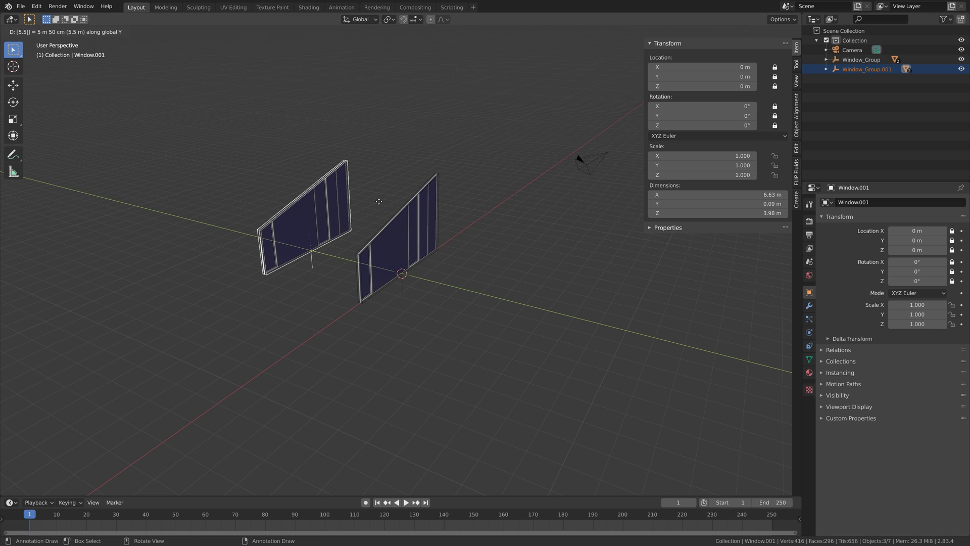
key("Return")
Step: Select both window groups and snap the 3D cursor to the midpoint between them
middle_click_drag(438, 201, 404, 198)
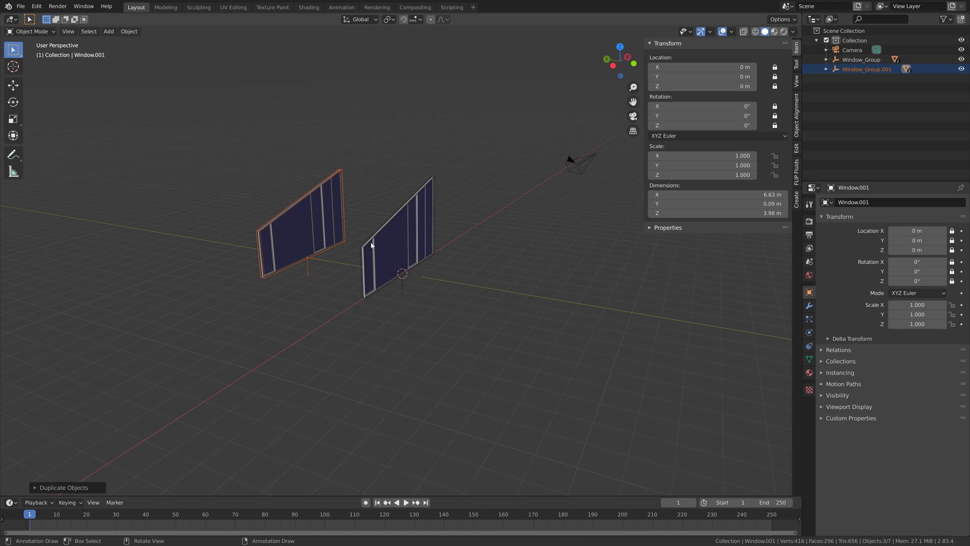
key("b")
left_click_drag(216, 332, 467, 130)
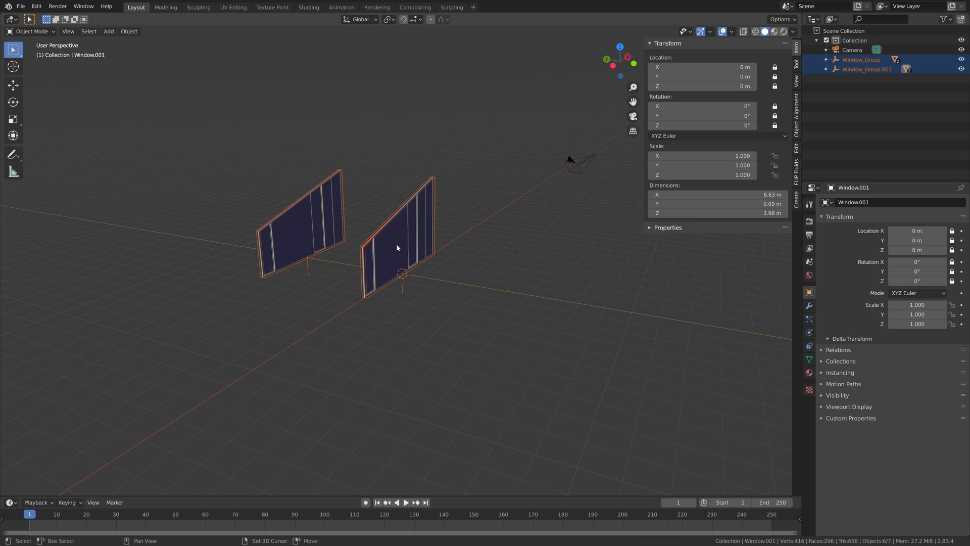
key("shift+s")
left_click(391, 298)
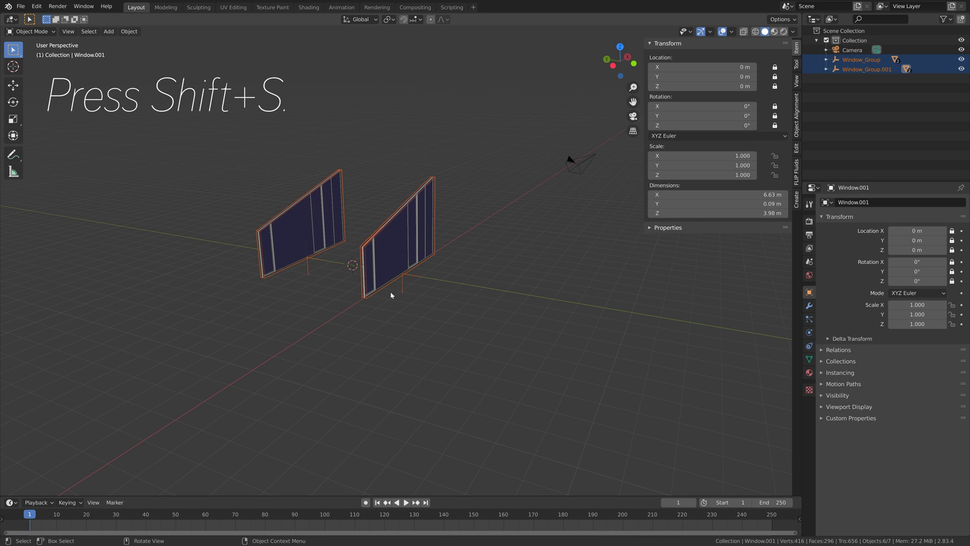
Step: Add a Cube empty at the 3D cursor between the two windows
middle_click_drag(395, 240, 415, 252)
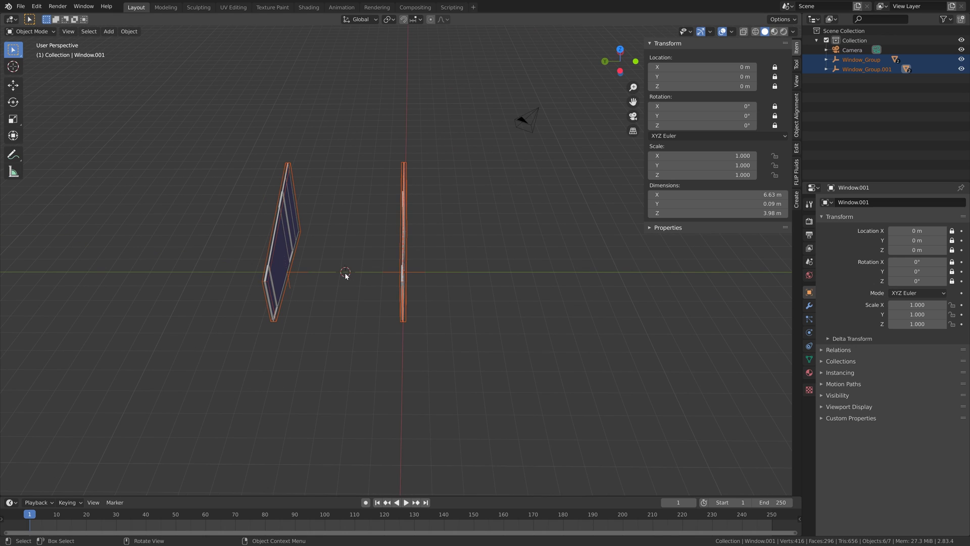
key("shift+a")
mouse_move(345, 275)
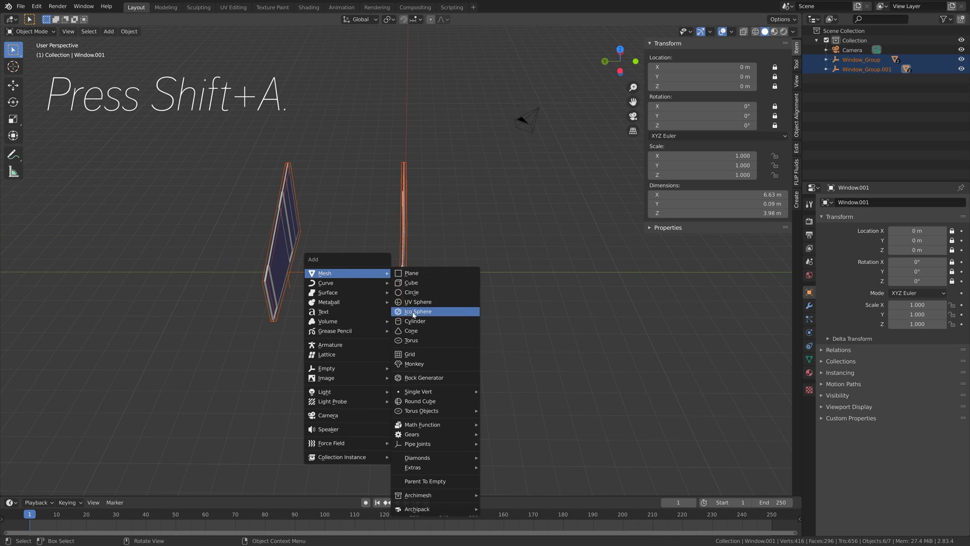
mouse_move(365, 302)
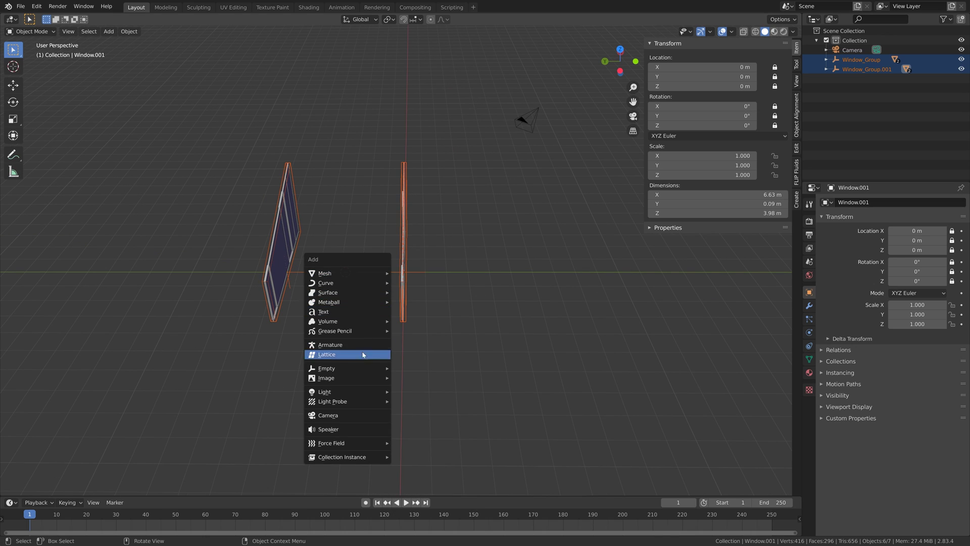
mouse_move(379, 368)
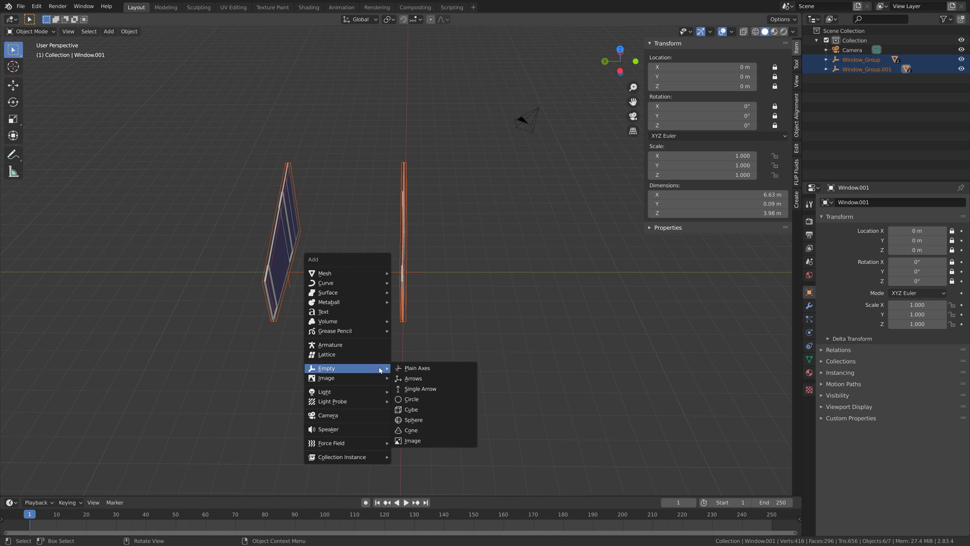
left_click(418, 410)
Step: Move the empty along the X axis to about 4.02 m, just past the taller end of the windows
middle_click_drag(392, 255, 410, 266)
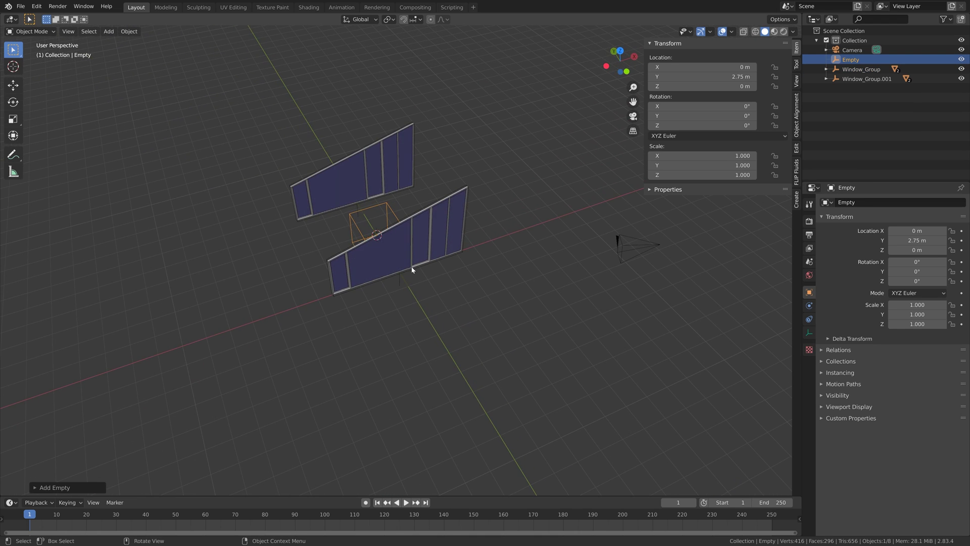
key("g")
key("x")
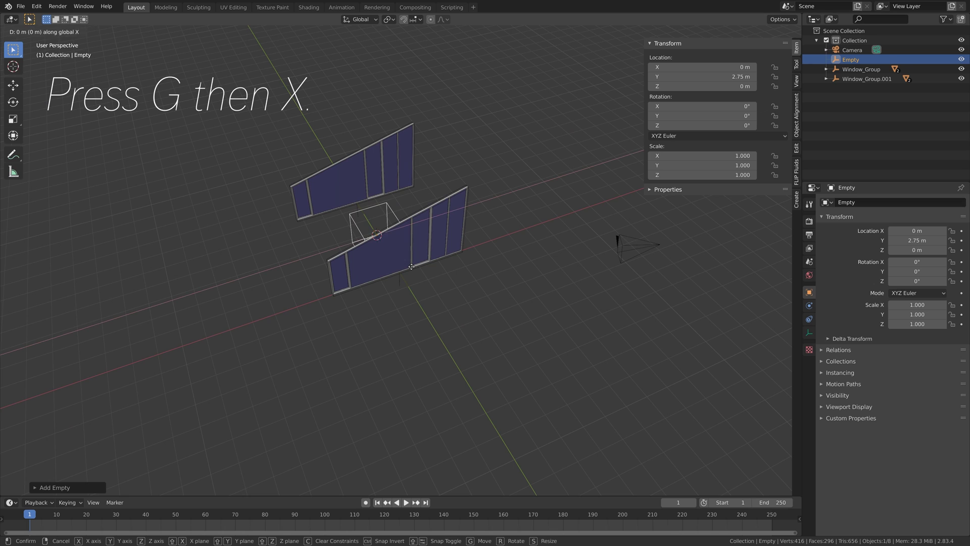
left_click(484, 249)
Step: In top orthographic view, give the original window a Mirror modifier on X with the Empty as mirror object
middle_click_drag(484, 249, 475, 283)
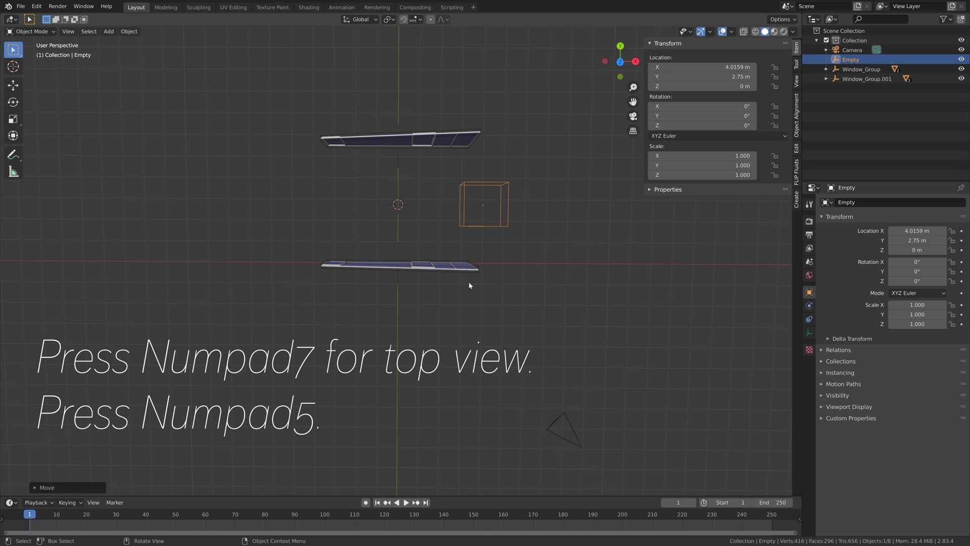
key("KP_7")
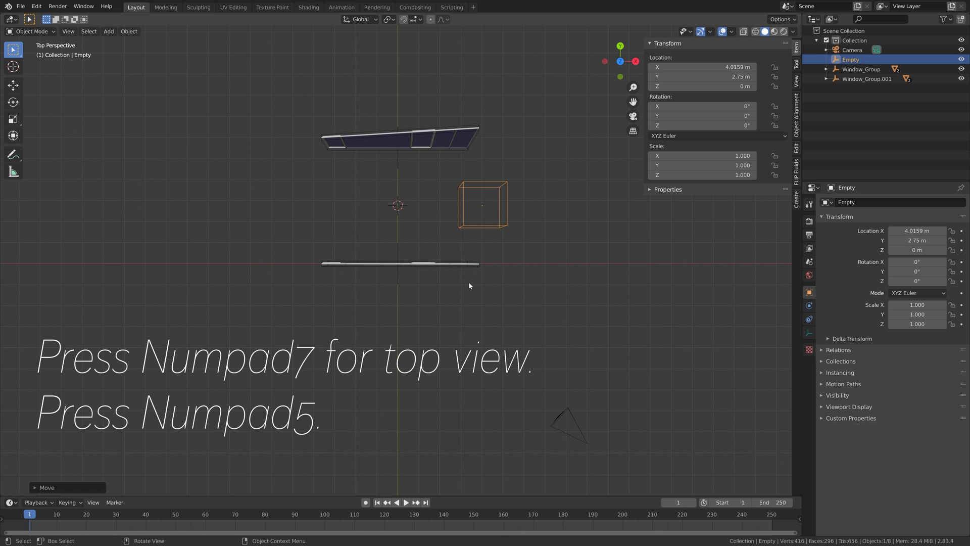
key("KP_5")
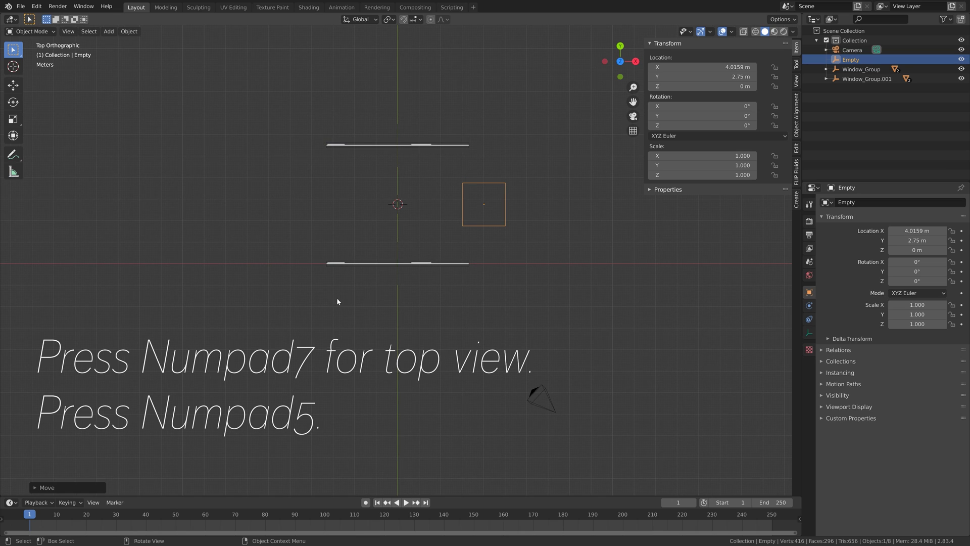
key("b")
left_click_drag(297, 292, 501, 253)
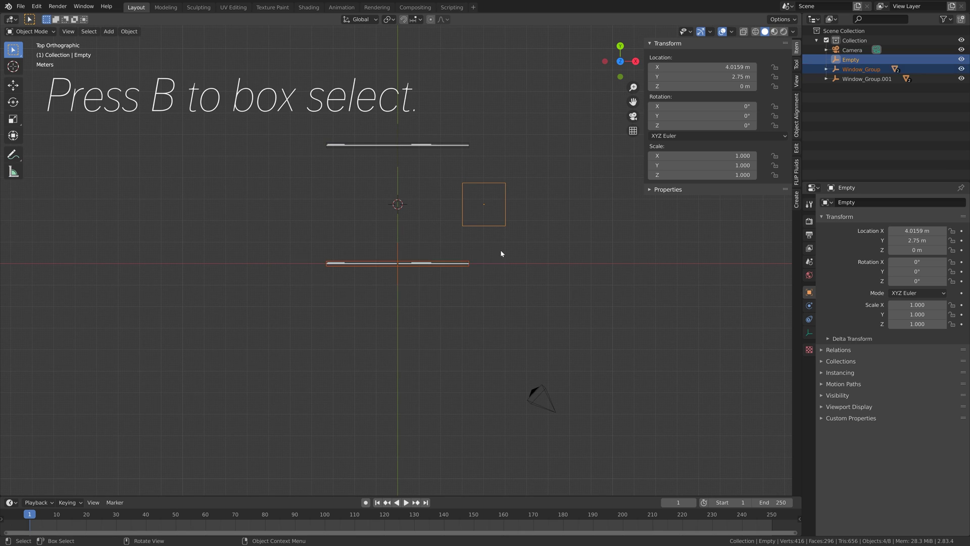
left_click(411, 263)
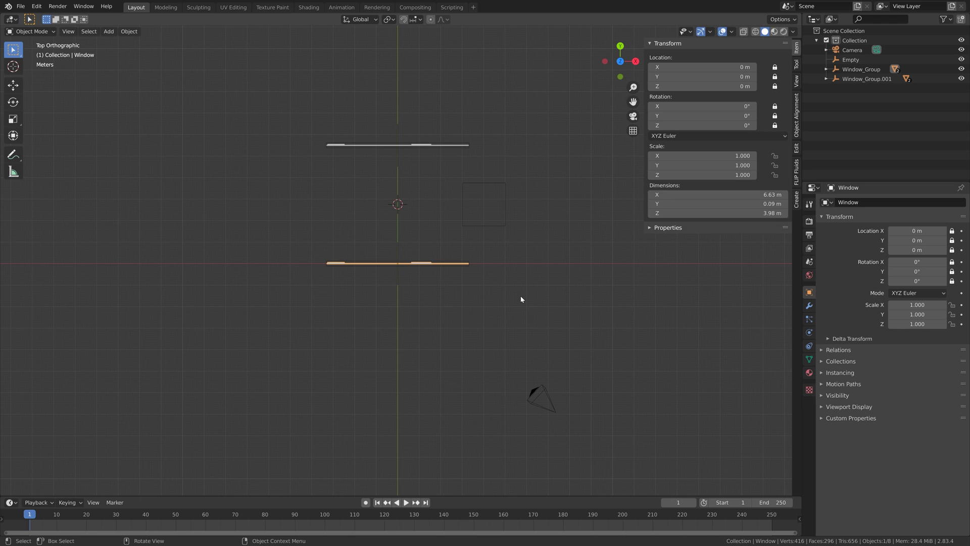
left_click(810, 305)
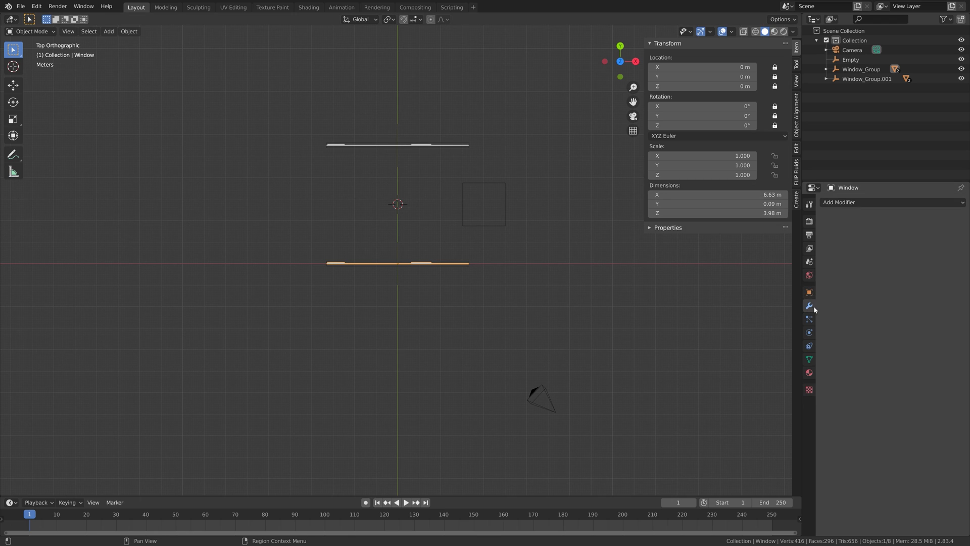
left_click(851, 205)
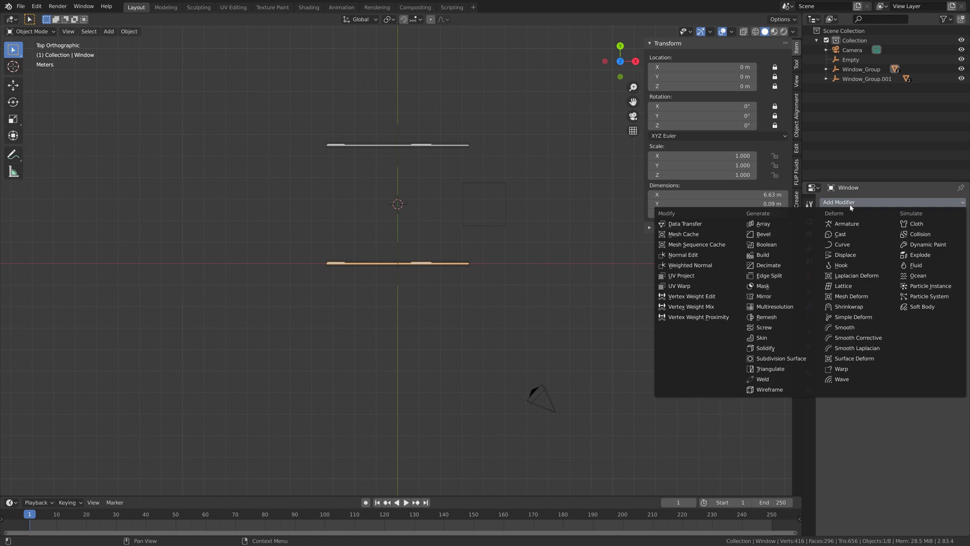
left_click(764, 296)
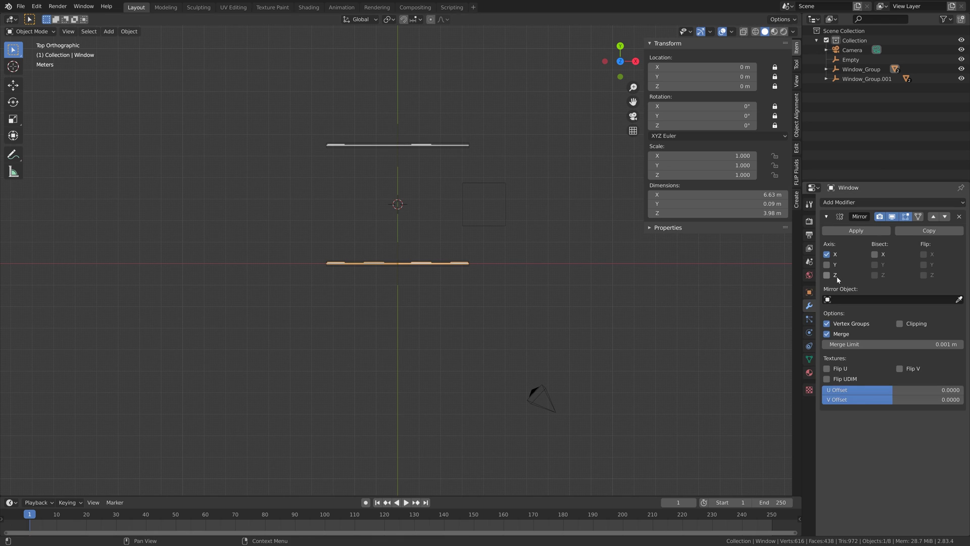
left_click(958, 300)
left_click(494, 223)
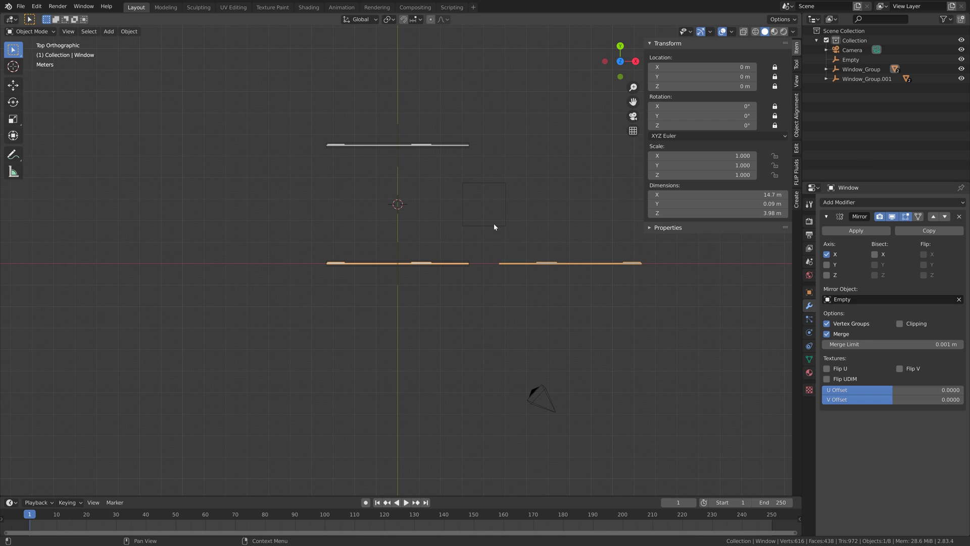
Step: Move the empty along X to about 3.317 m to bring the window and its mirrored half together
left_click(506, 199)
middle_click_drag(516, 243, 336, 308)
key("KP_7")
scroll(516, 228, "up", 5)
scroll(467, 323, "up", 3)
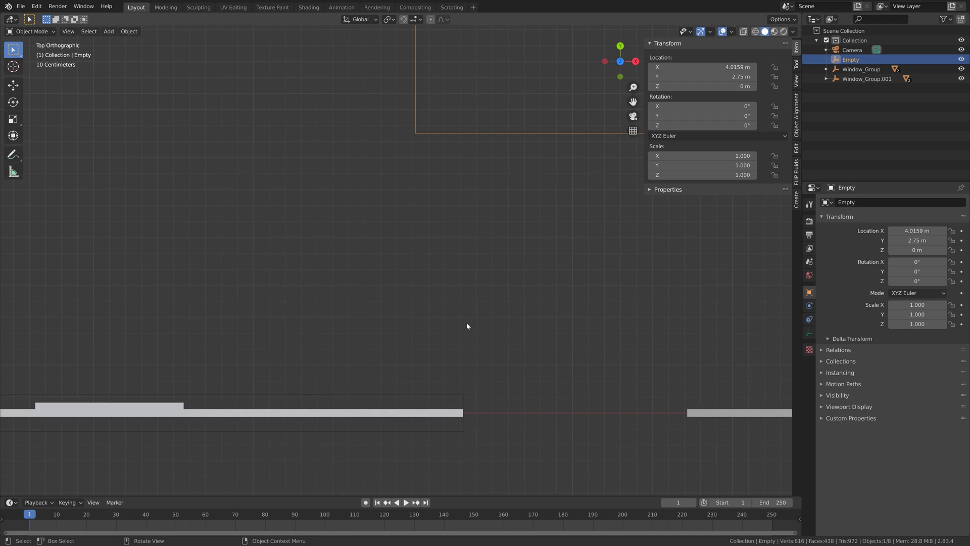
key("g")
key("x")
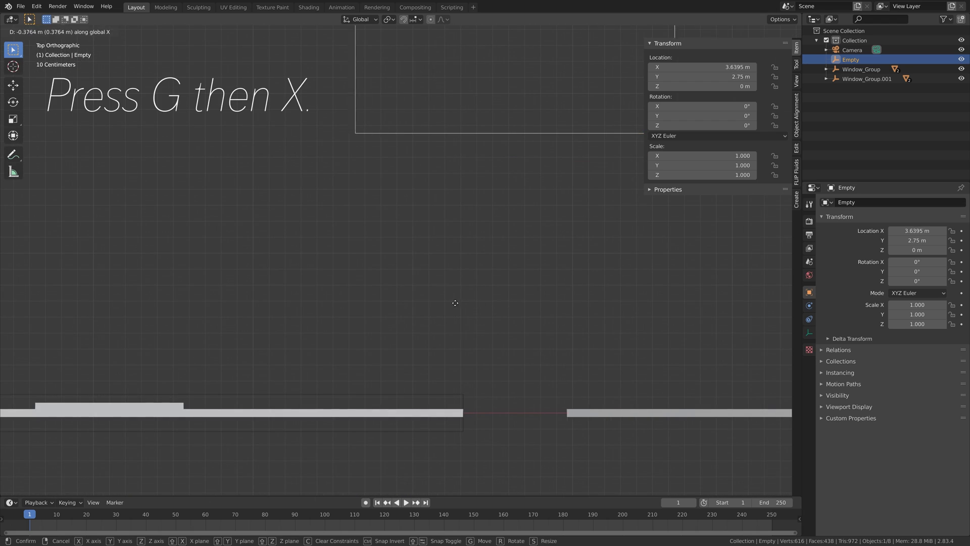
left_click(409, 308)
Step: Fine-tune the empty's X position to about 3.315 m to close the remaining gap between the mirrored halves
scroll(511, 438, "up", 9)
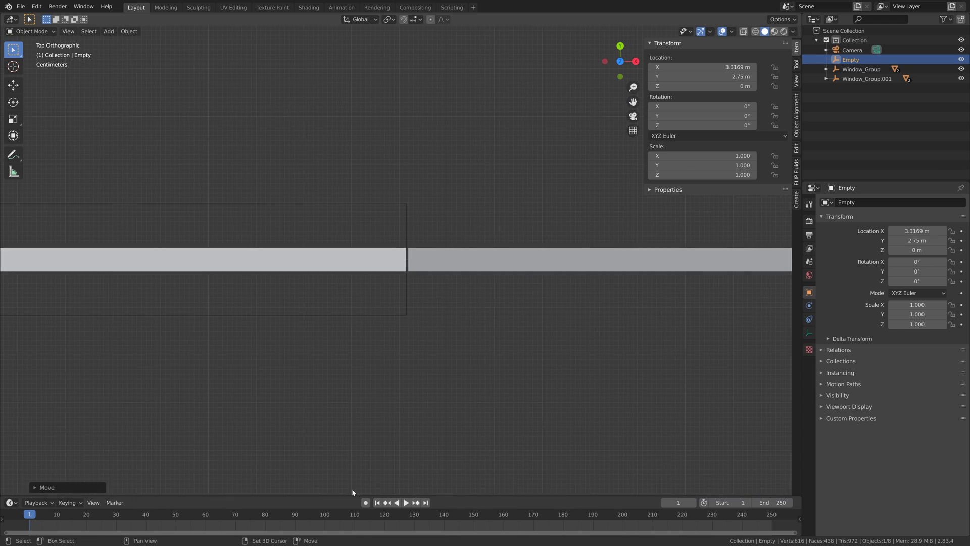
scroll(456, 331, "up", 2)
key("g")
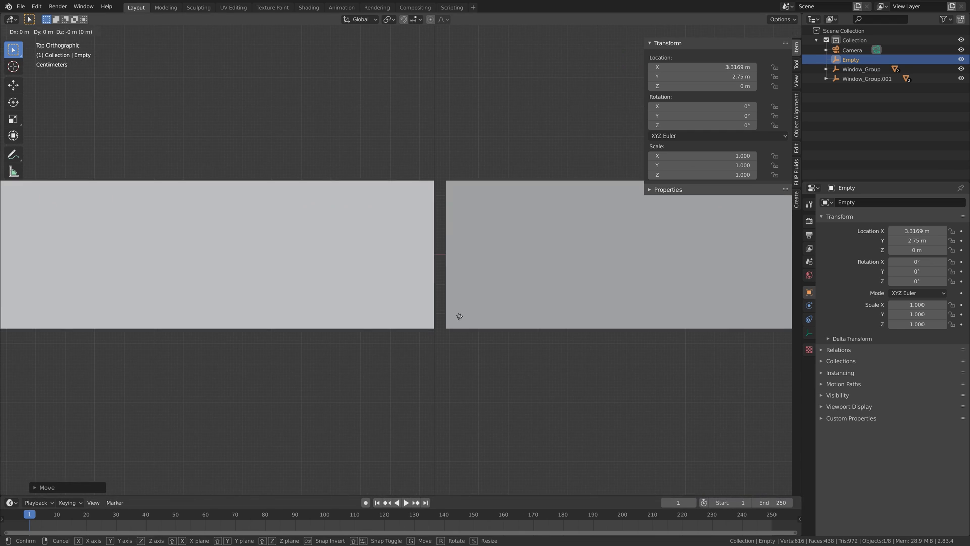
key("x")
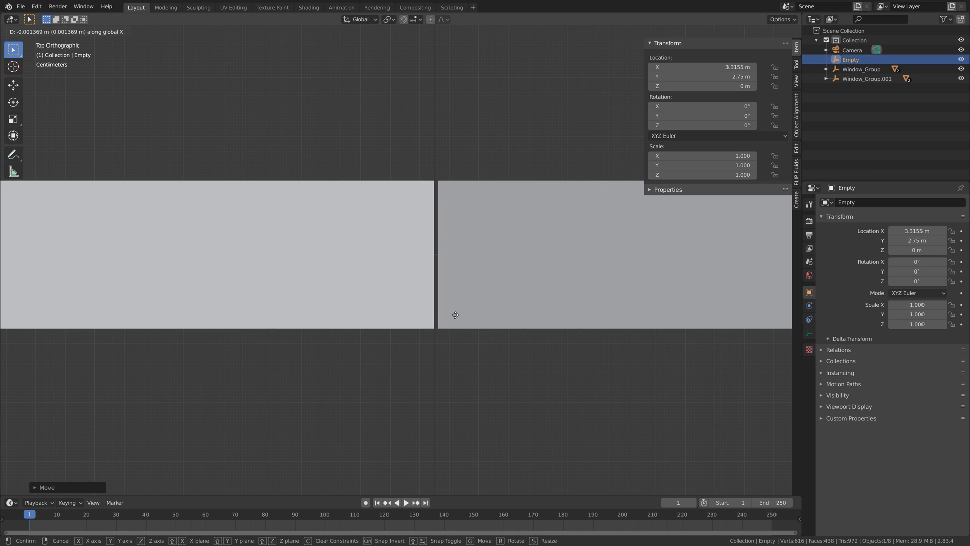
left_click(453, 314)
Step: Give the duplicated window a Mirror modifier on X with the Empty as mirror object
scroll(453, 323, "down", 9)
scroll(451, 329, "down", 4)
middle_click_drag(435, 335, 446, 295)
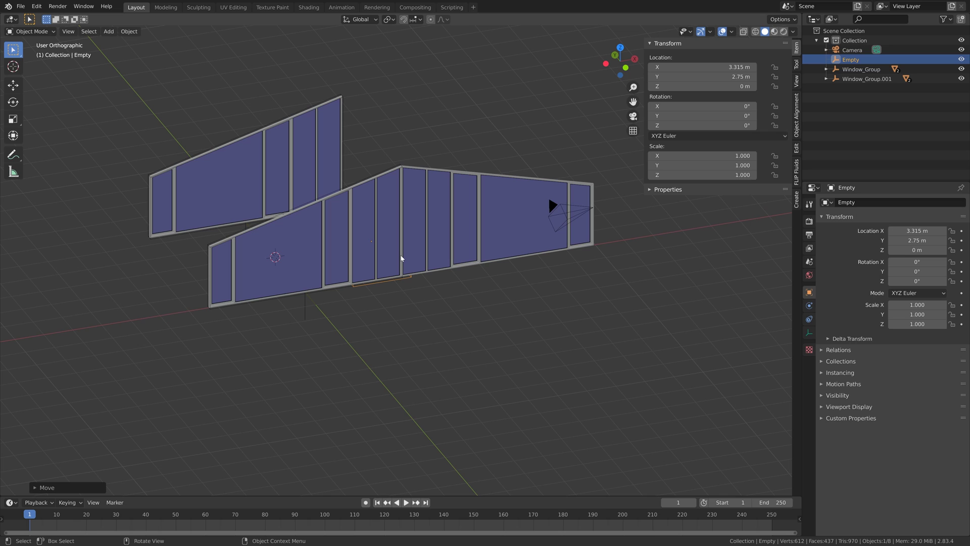
left_click(342, 146)
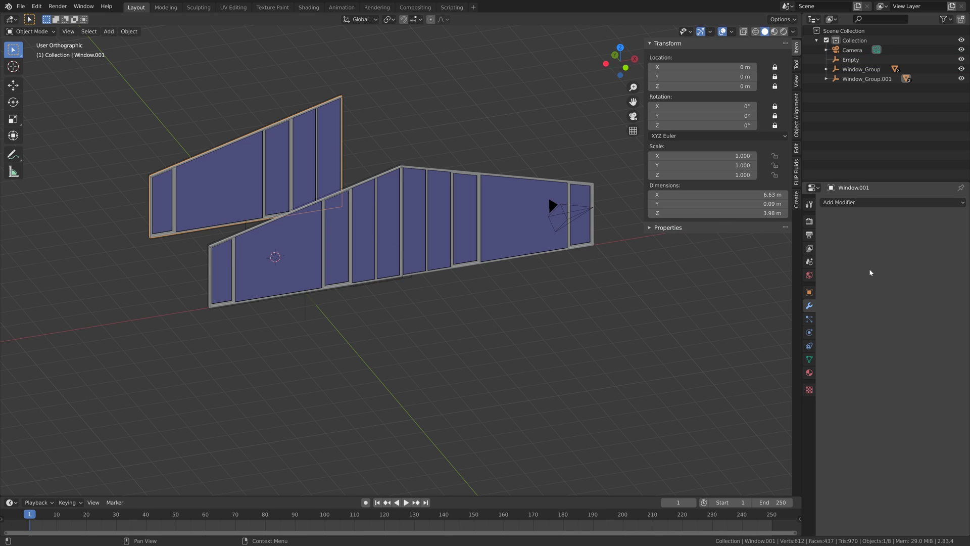
left_click(898, 204)
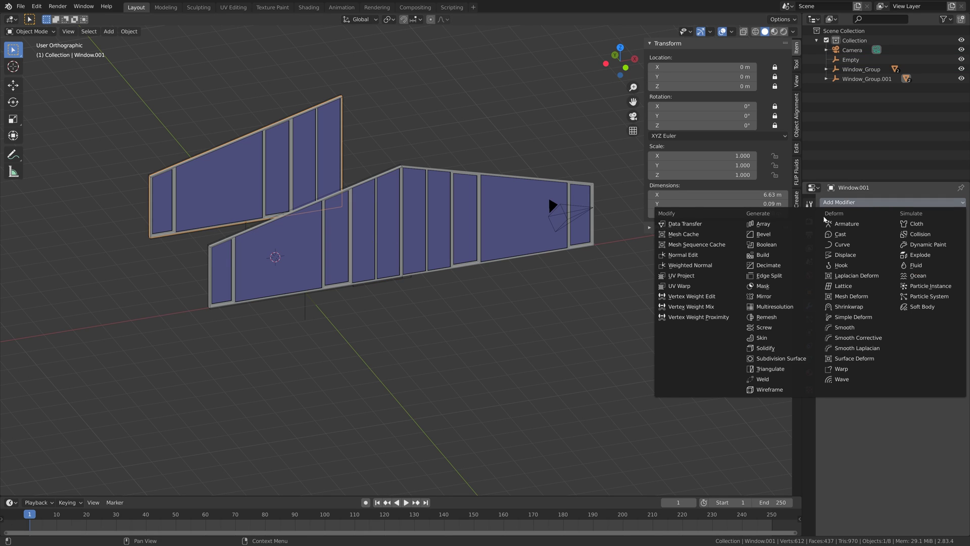
left_click(763, 296)
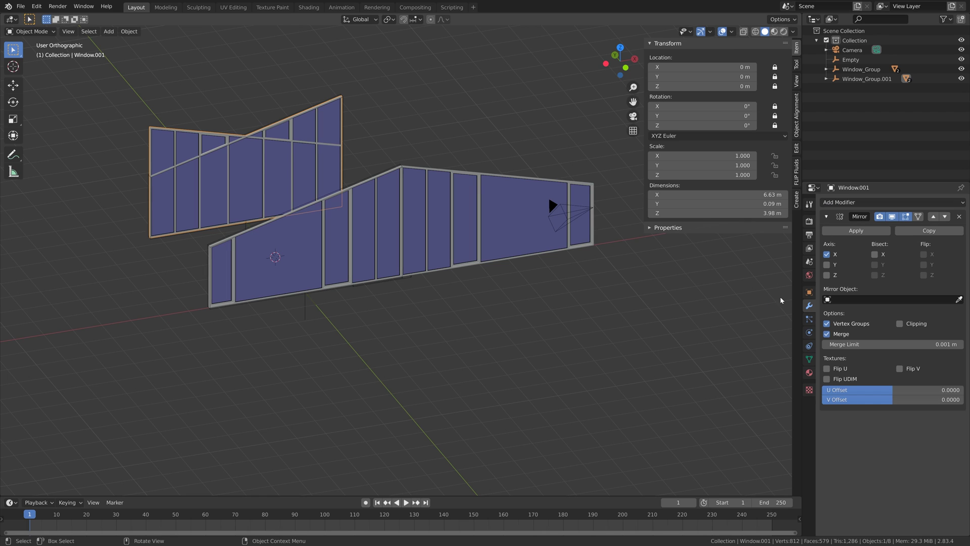
middle_click_drag(513, 238, 527, 269)
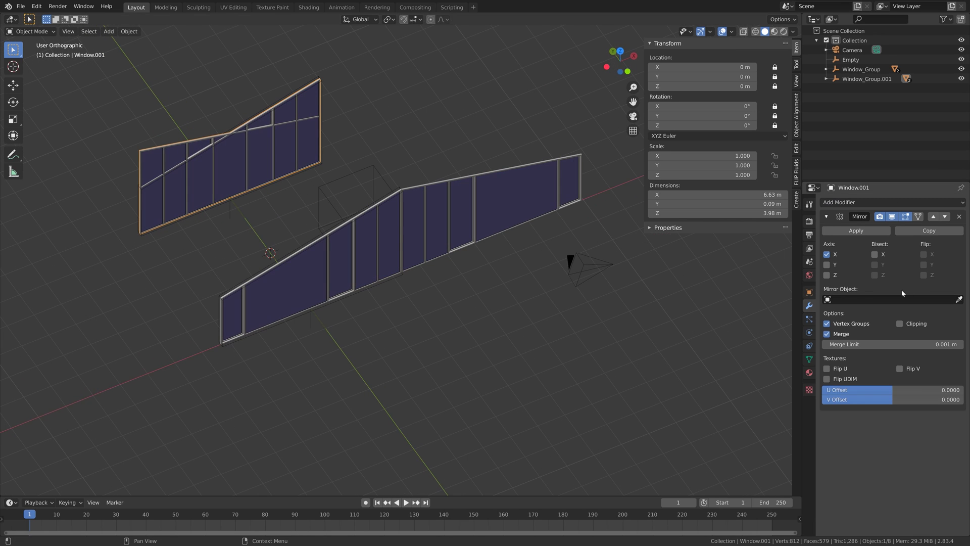
left_click(960, 299)
left_click(381, 176)
Step: Add a plane mesh as the ground and scale it uniformly to about 61.49
middle_click_drag(380, 176, 450, 171)
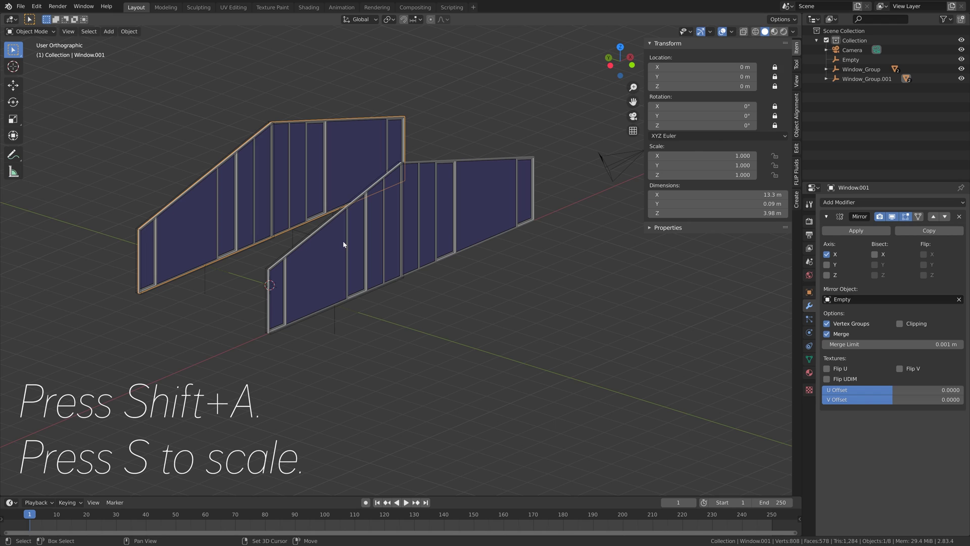
key("shift+a")
mouse_move(348, 147)
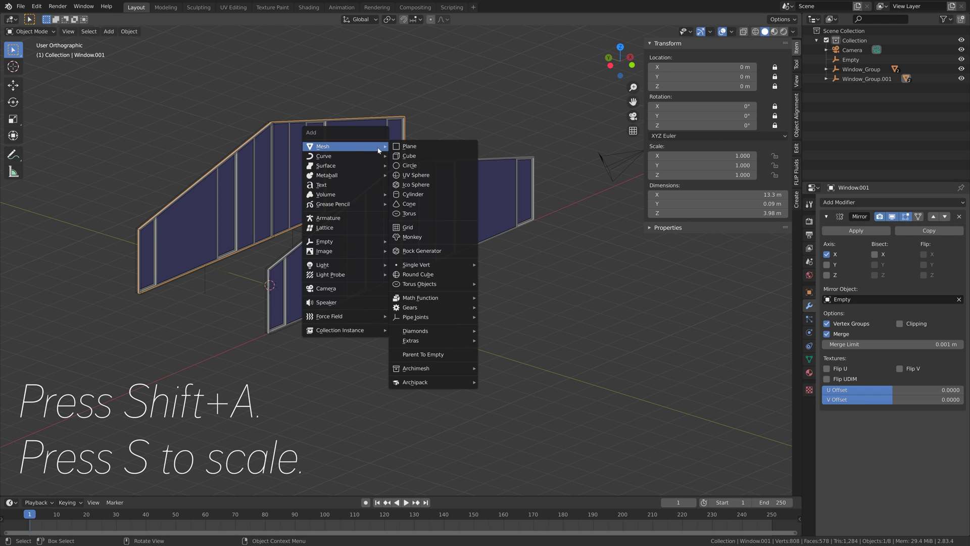
left_click(407, 146)
key("s")
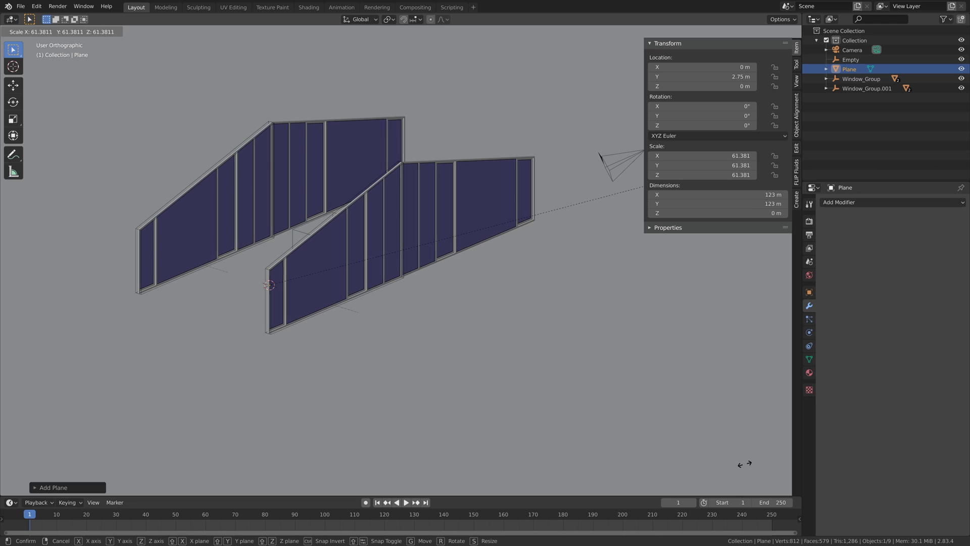
left_click(715, 346)
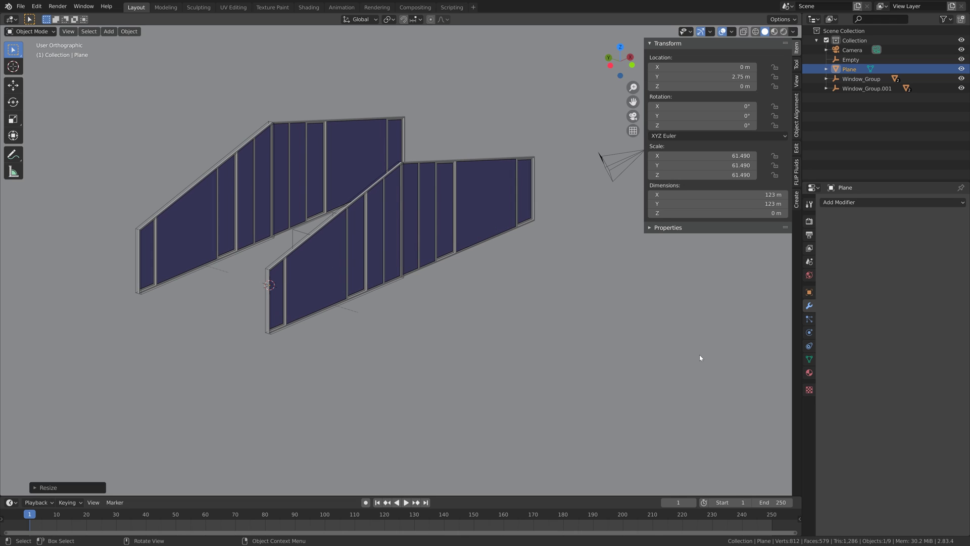
Step: Assign an Environment Texture to the world's background color and open the file browser for its image
left_click(809, 275)
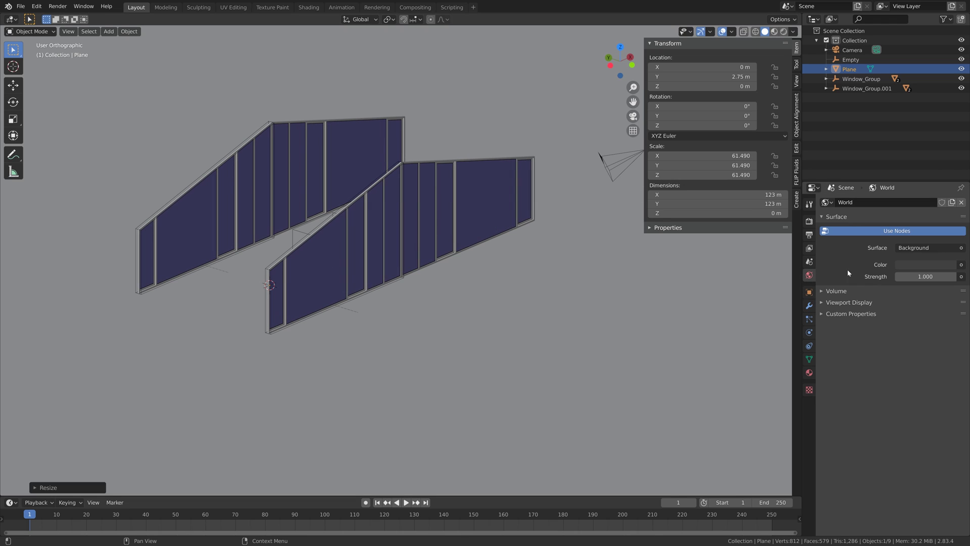
left_click(962, 264)
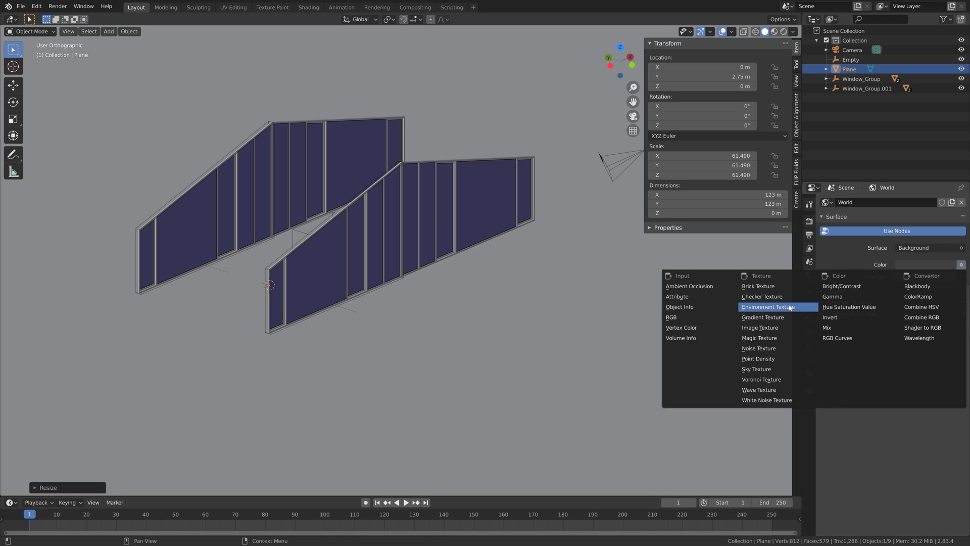
left_click(769, 307)
left_click(947, 278)
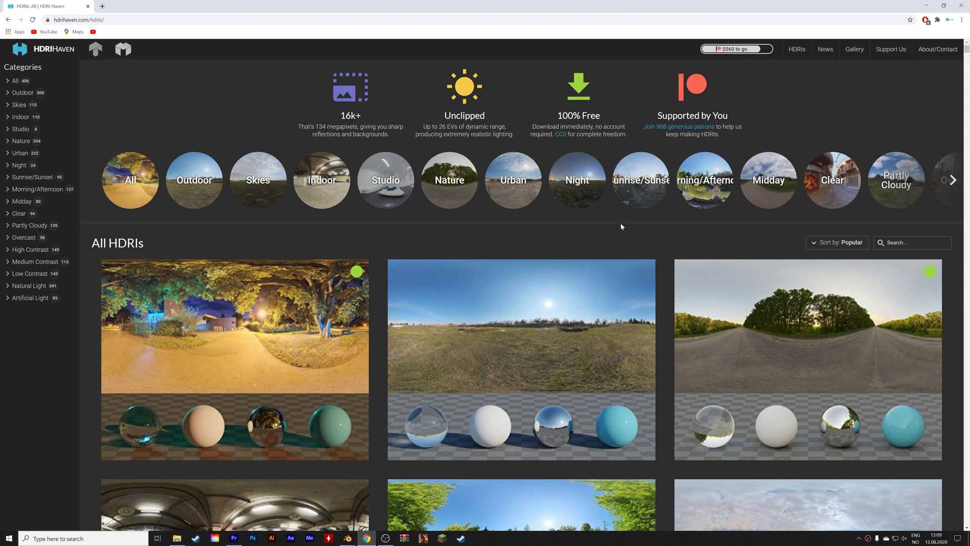
Step: Switch to the HDRI Haven site in the web browser, look through the HDRIs and examine the Sunflowers download options
scroll(621, 226, "down", 11)
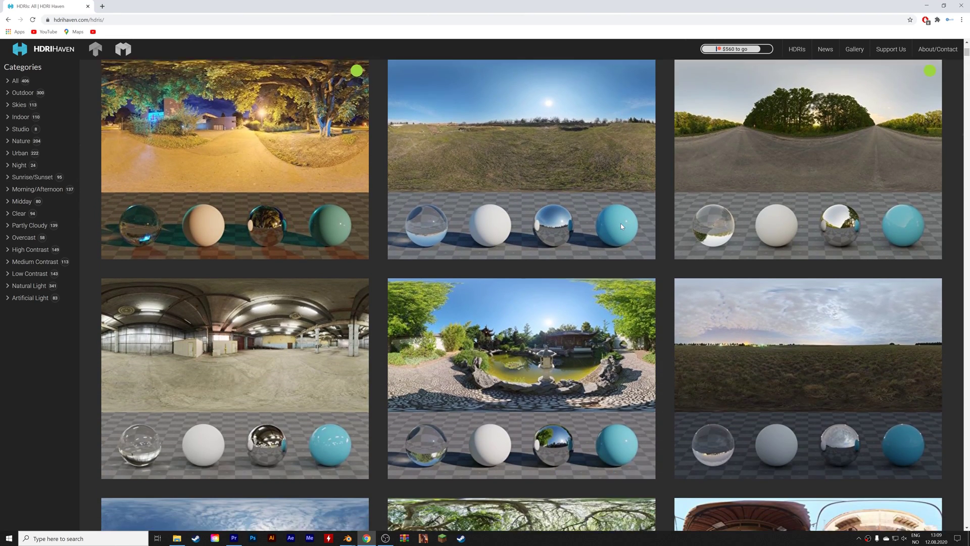
scroll(646, 228, "down", 9)
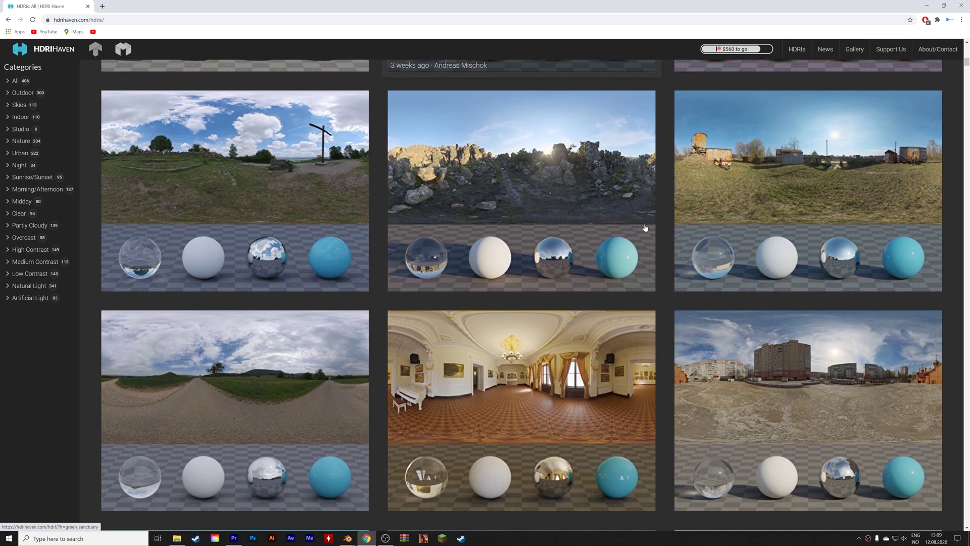
scroll(670, 237, "down", 5)
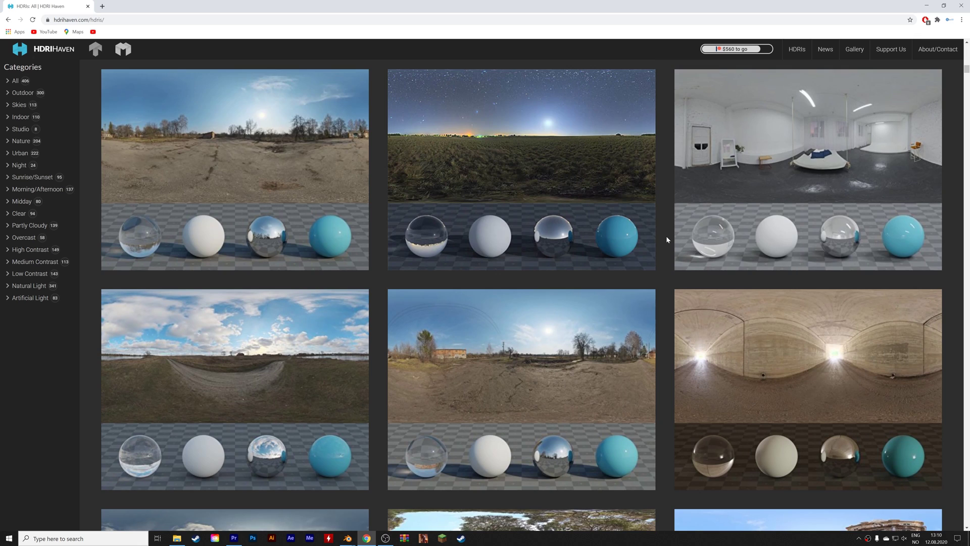
scroll(666, 238, "down", 5)
scroll(666, 237, "down", 2)
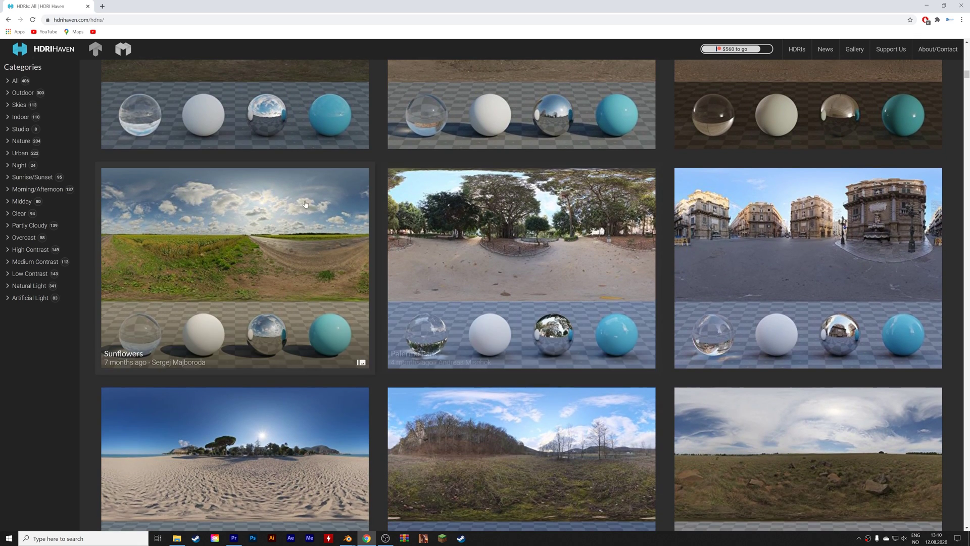
left_click(288, 211)
scroll(244, 244, "down", 6)
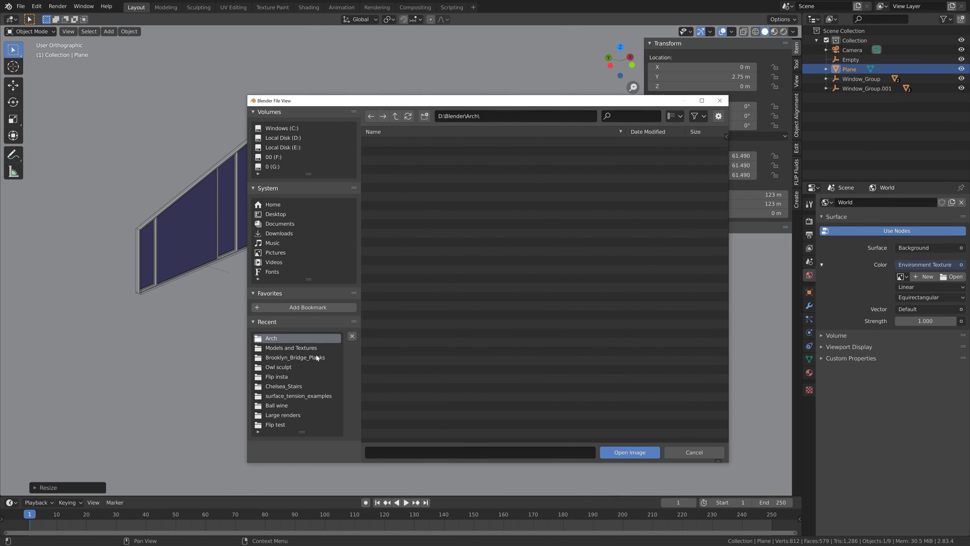
Step: Back in Blender, load Brooklyn_Bridge_Planks_2k.hdr from the Brooklyn_Bridge_Planks folder as the world's environment image
left_click(295, 358)
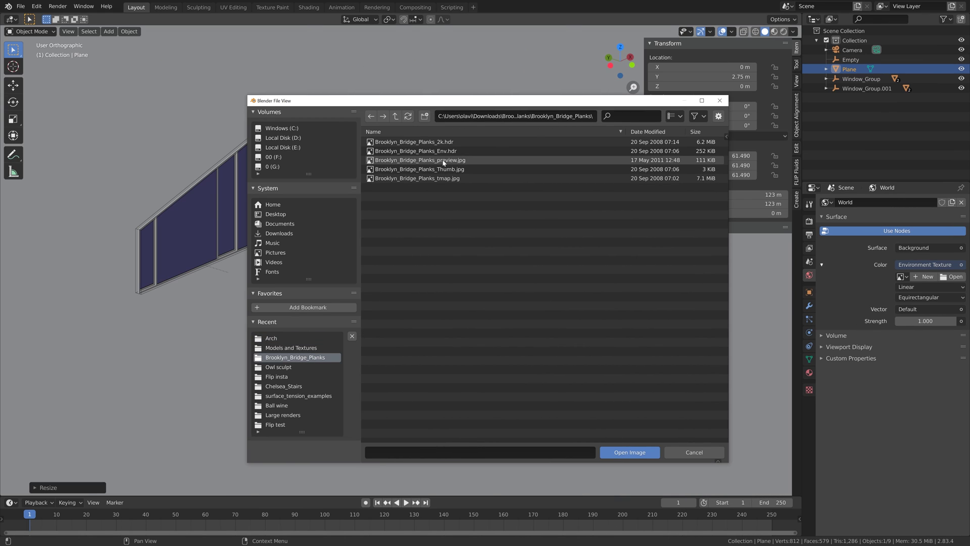
left_click(447, 143)
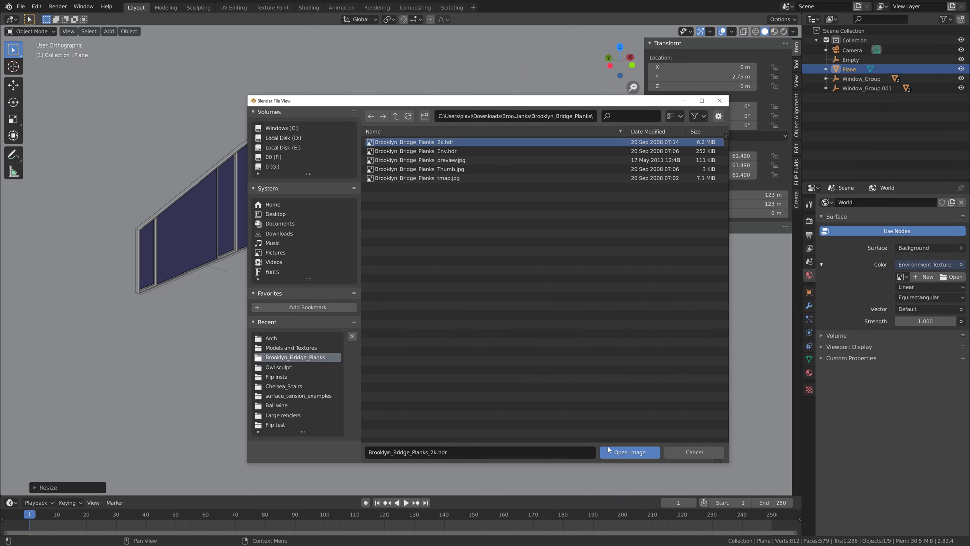
left_click(629, 452)
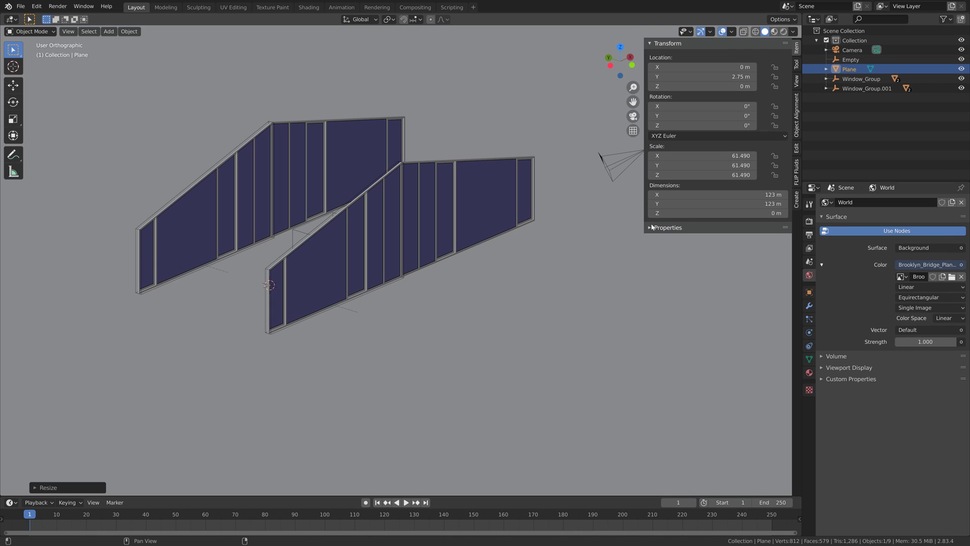
Step: Display the viewport in rendered shading and set the render engine to Cycles with GPU Compute as the device
left_click(784, 31)
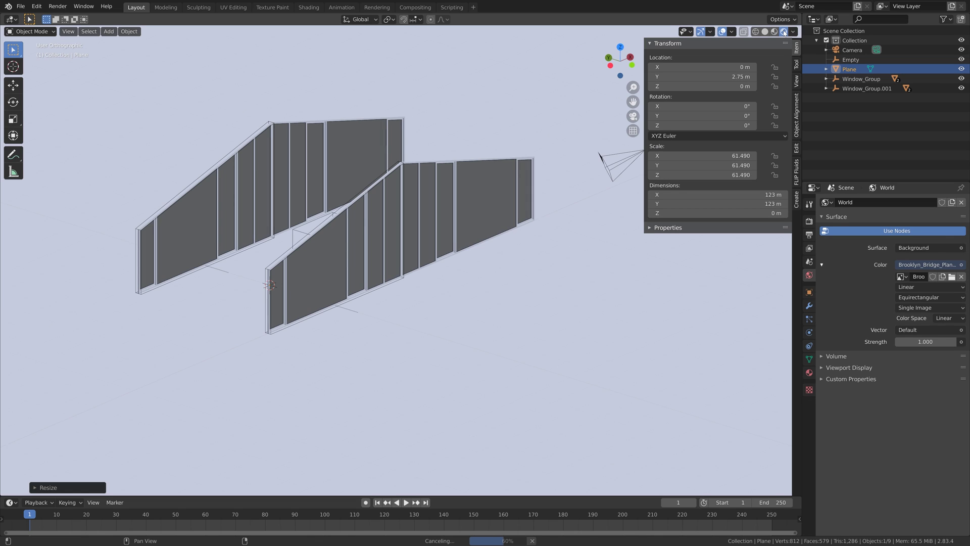
left_click(809, 221)
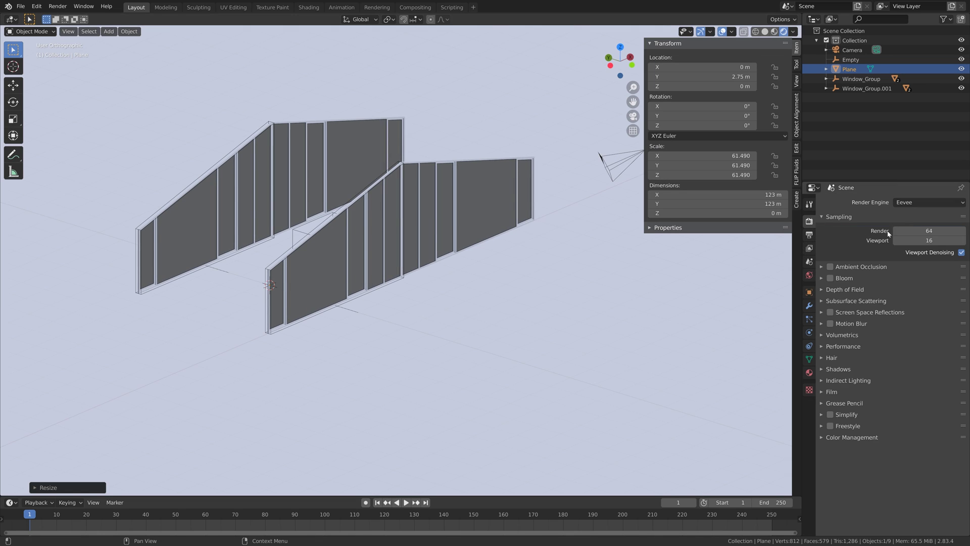
left_click(930, 202)
left_click(908, 235)
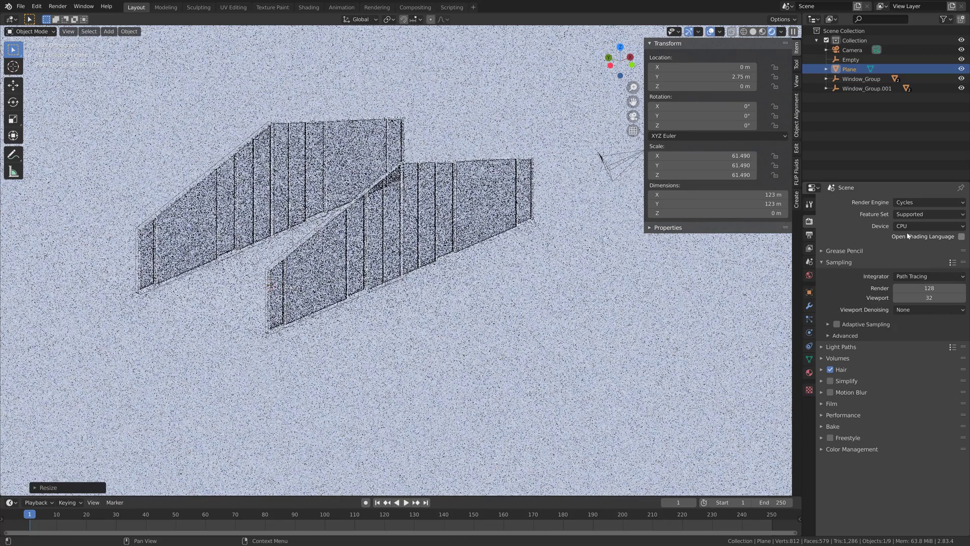
left_click(908, 226)
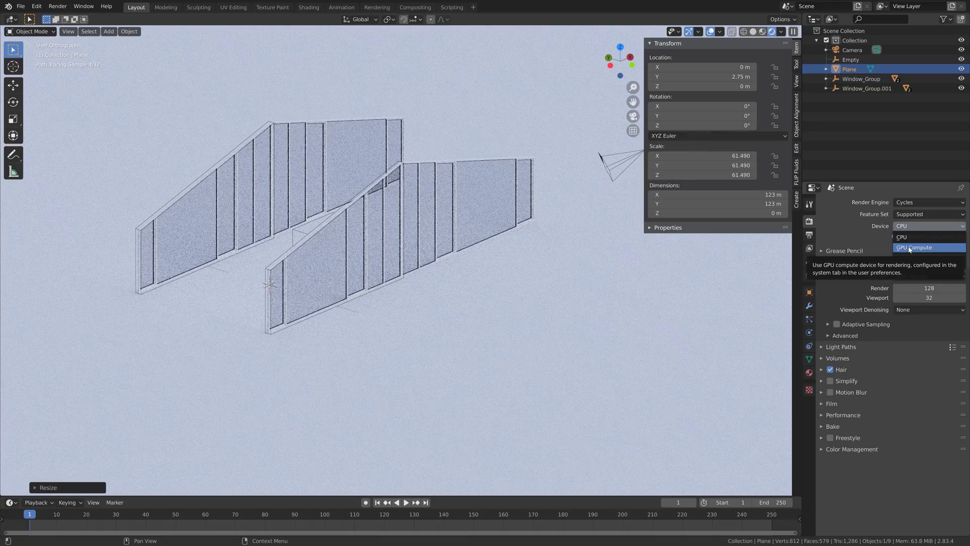
left_click(910, 248)
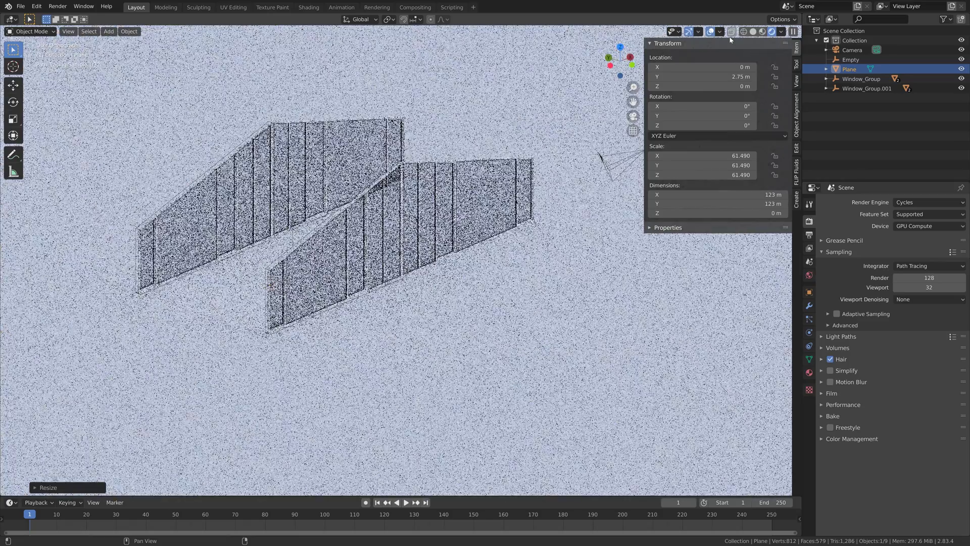
Step: Examine the rendered window walls in perspective with overlays hidden, and check the original window's panel parameters and transforms
middle_click_drag(561, 178, 493, 206)
key("KP_5")
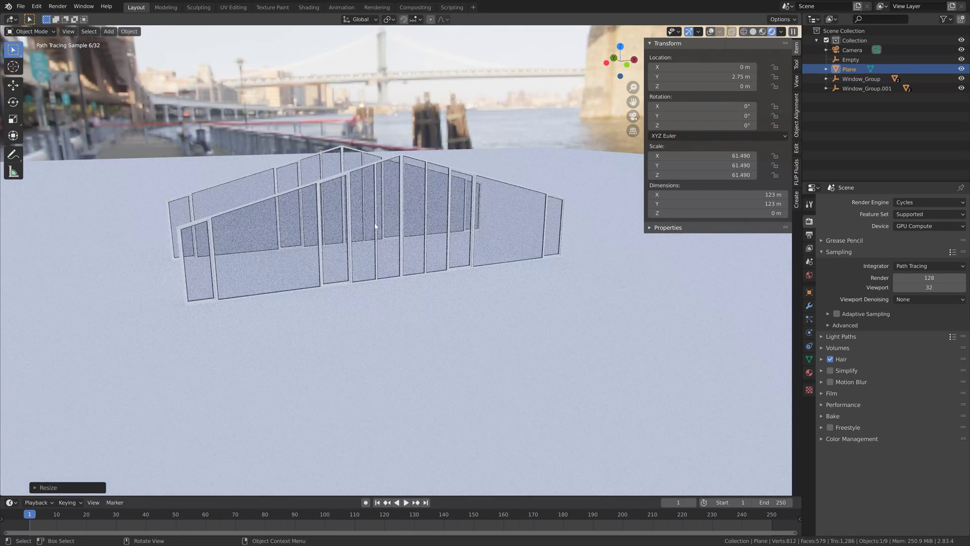
left_click(408, 221)
left_click(795, 198)
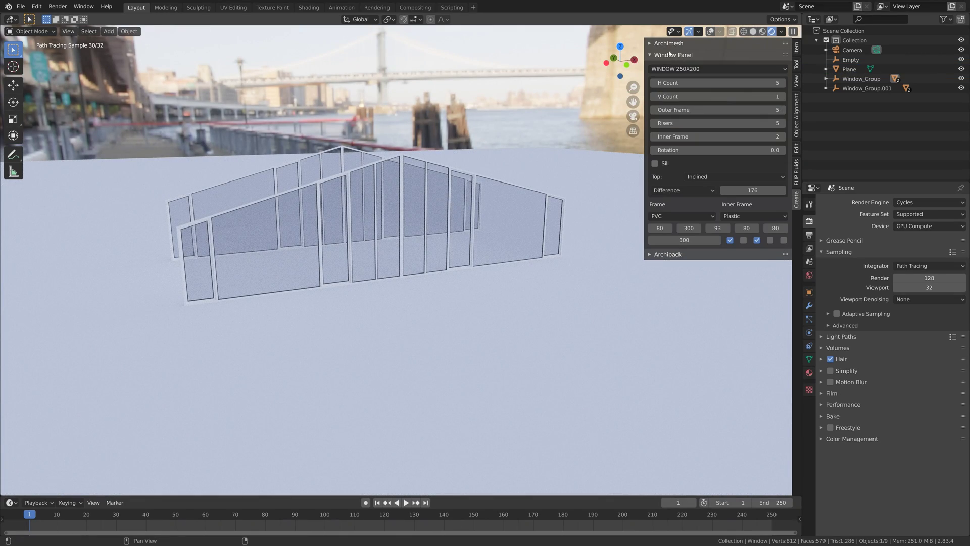
left_click(796, 48)
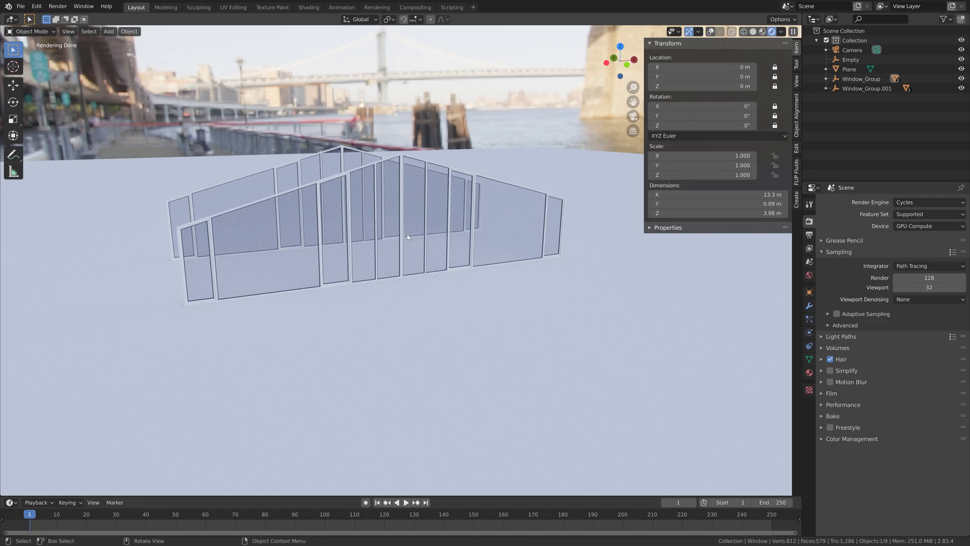
middle_click_drag(423, 212, 467, 231)
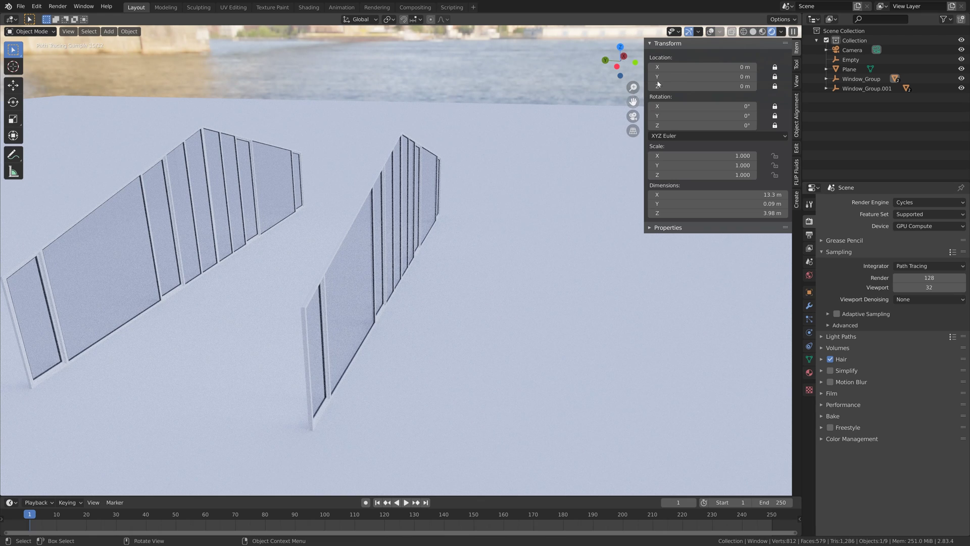
Step: Return the viewport to solid shading and save the project with Save As in the D:\Blender\Arch\ folder
left_click(752, 32)
left_click(20, 6)
left_click(30, 71)
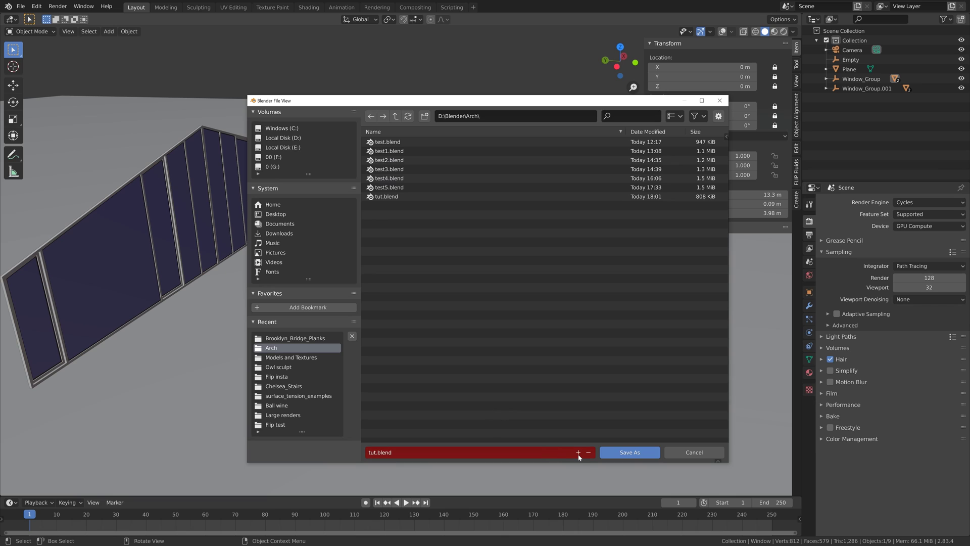
left_click(616, 452)
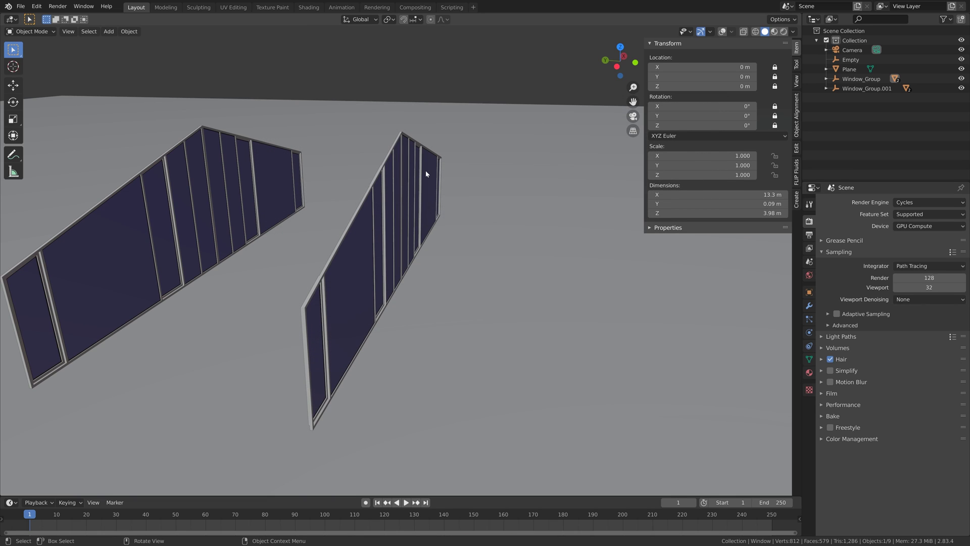
Step: Turn the viewport overlays back on and select the original window wall
left_click(304, 330)
left_click(723, 31)
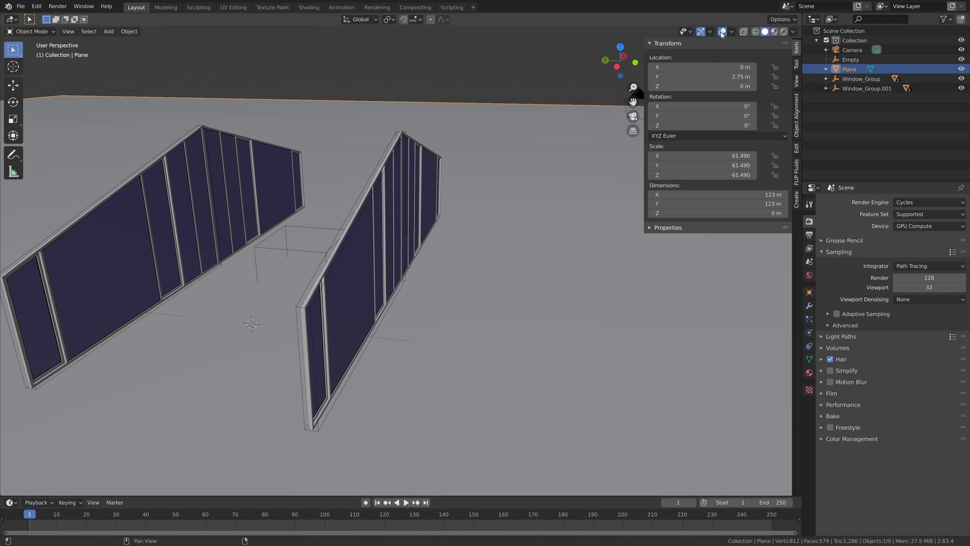
left_click(298, 330)
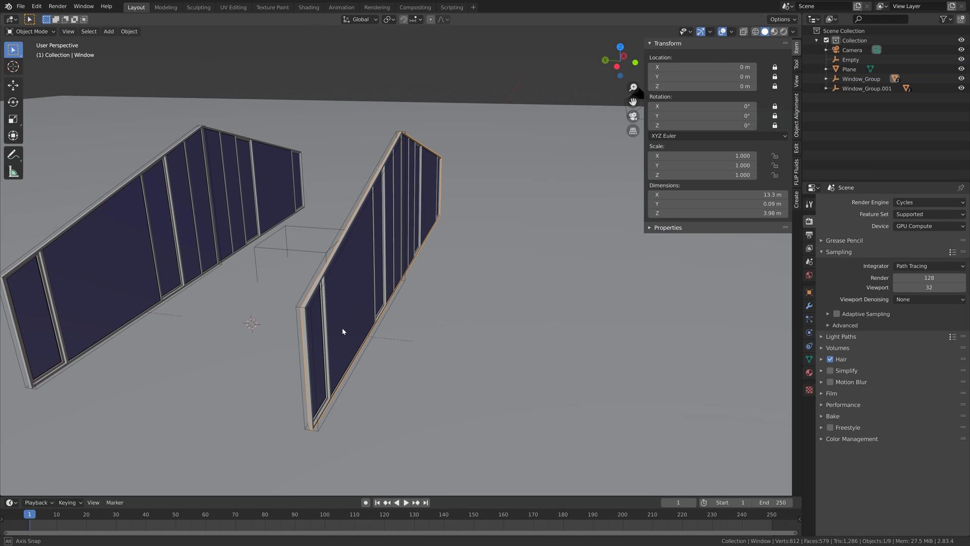
Step: In Edit Mode, snap the 3D cursor to the window frame's bottom outer corner vertex, then return to Object Mode
key("KP_Decimal")
middle_click_drag(338, 344, 382, 242, "shift")
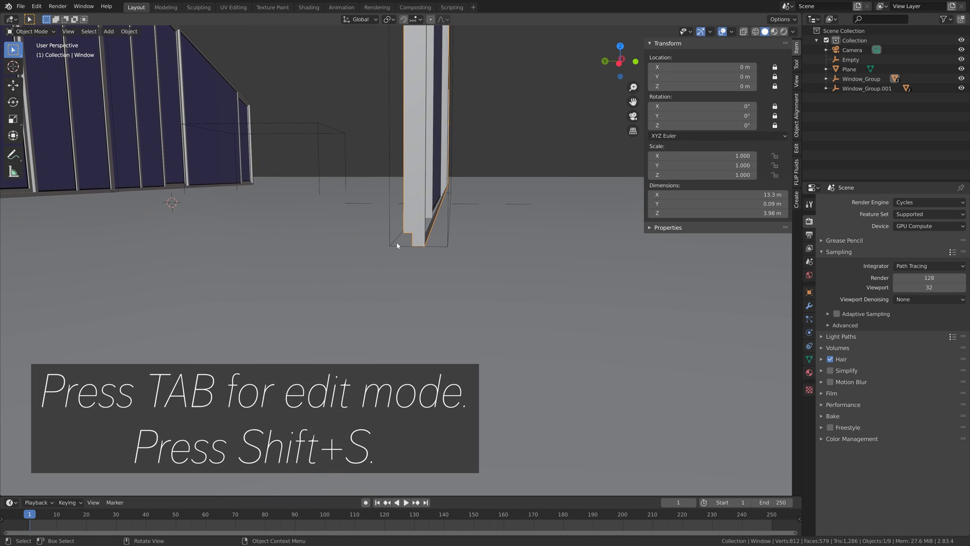
key("Tab")
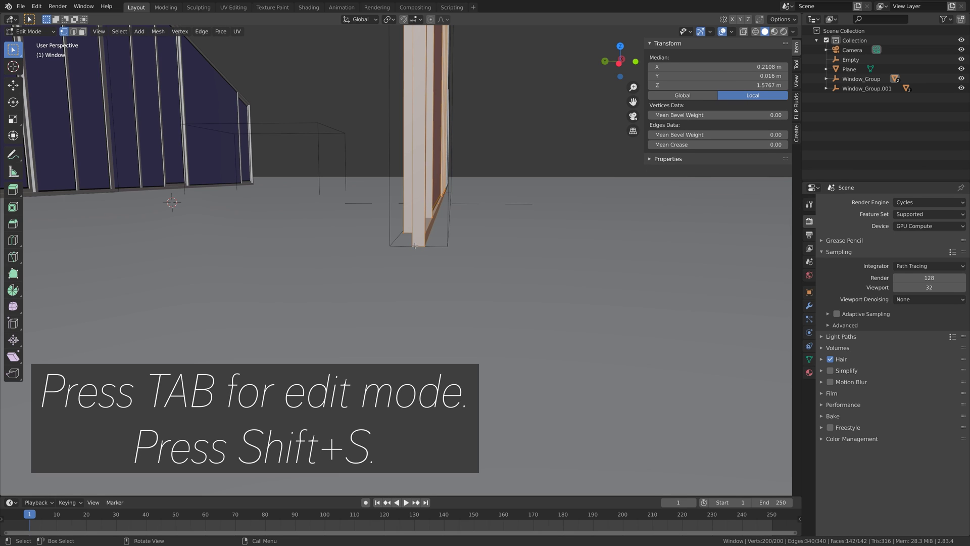
left_click(426, 246)
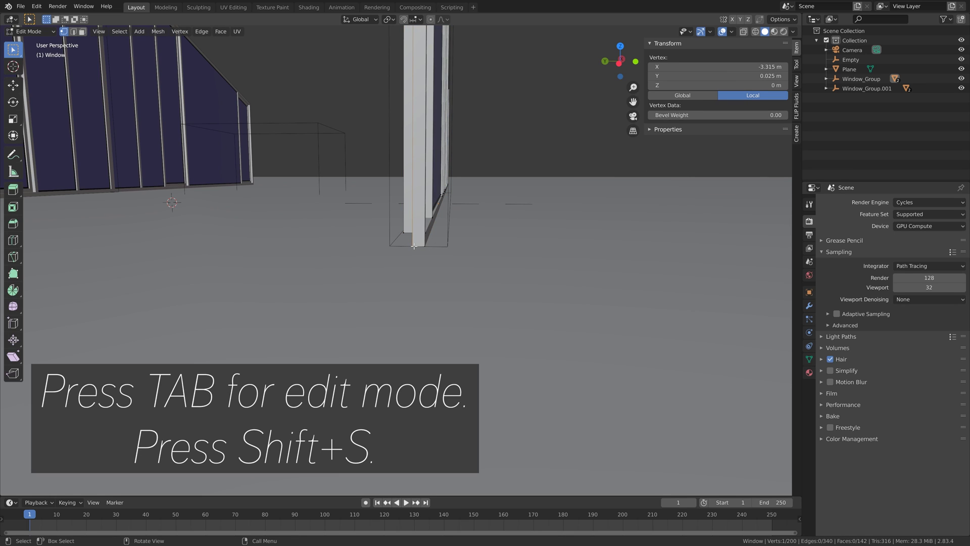
key("shift+s")
left_click(426, 274)
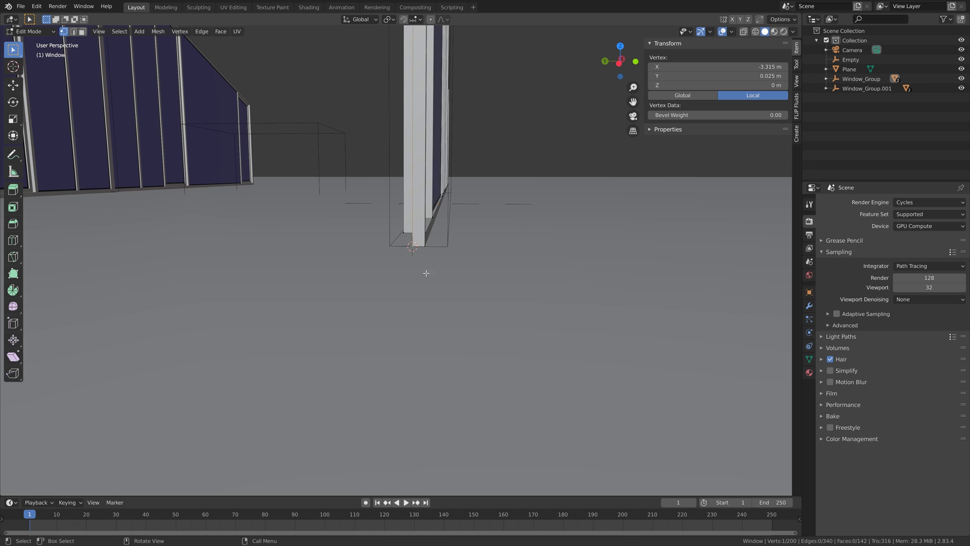
key("Tab")
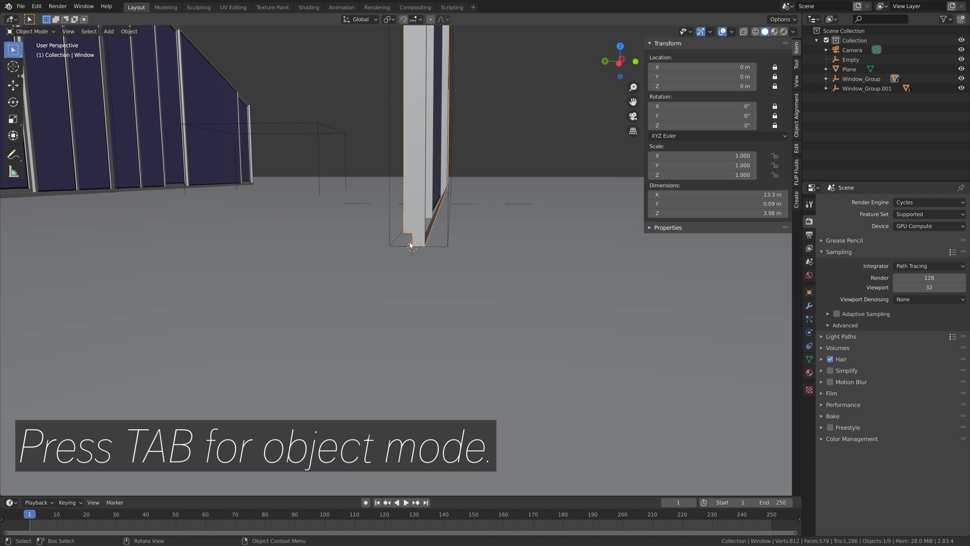
Step: Search the add-ons in the preferences for "extra"
left_click(36, 7)
left_click(56, 144)
left_click(257, 48)
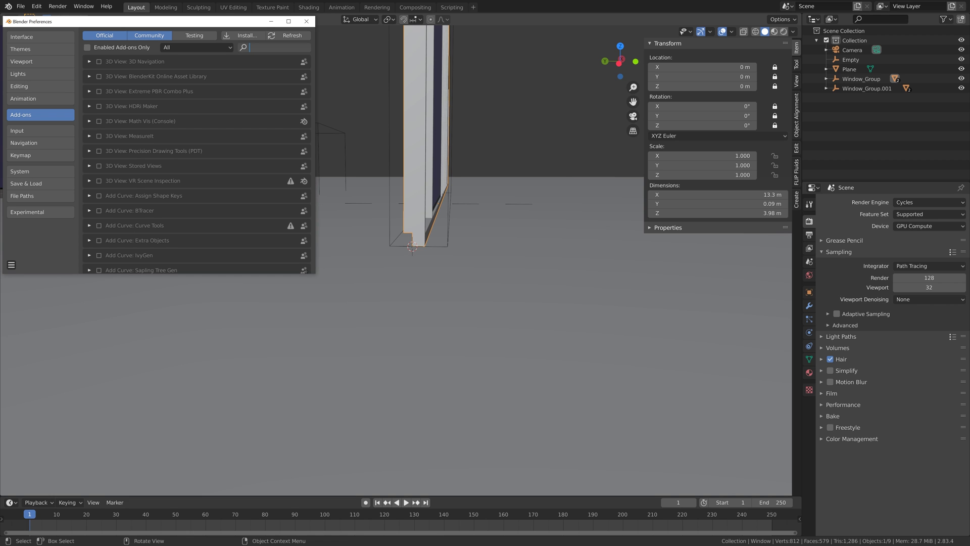
type("extra")
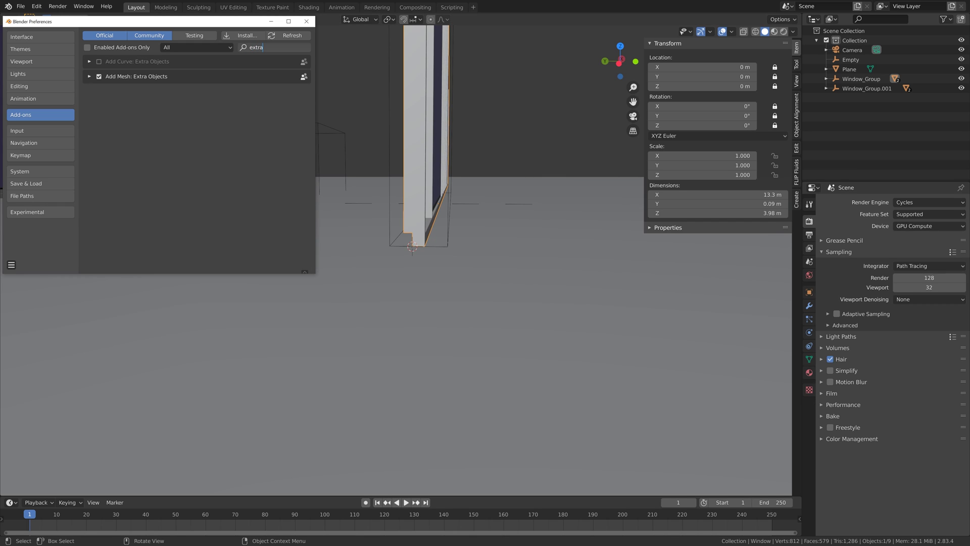
Step: Close the preferences and add a single-vertex mesh at the 3D cursor on the window frame's corner
left_click(306, 21)
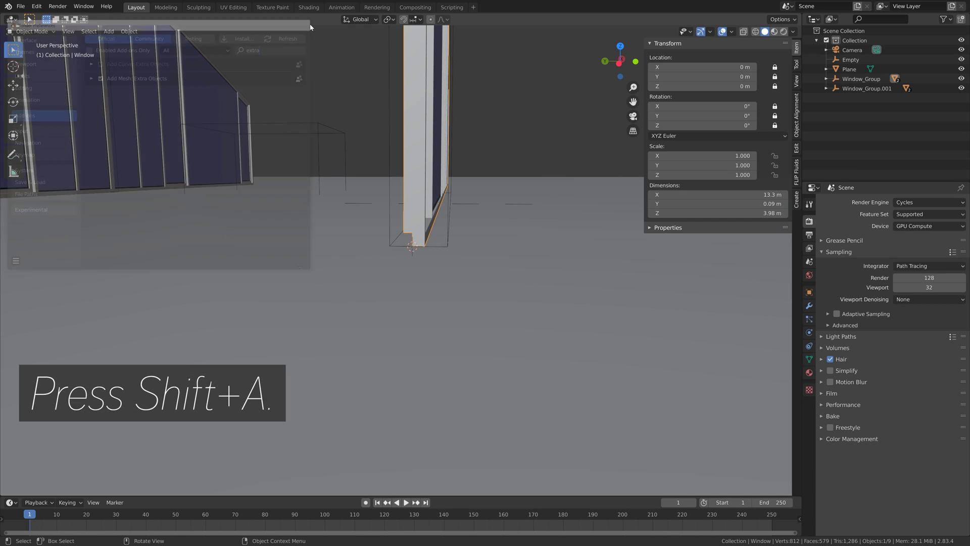
key("shift+a")
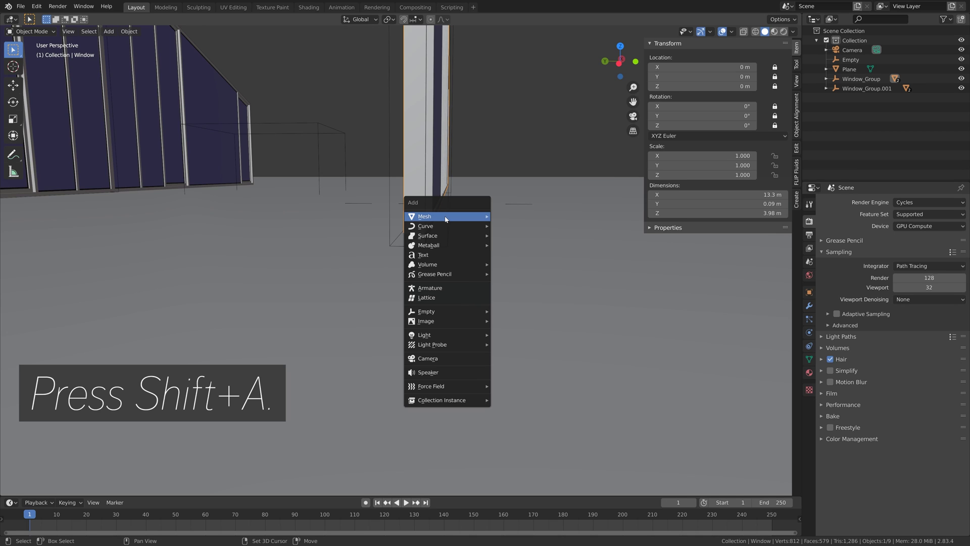
mouse_move(430, 220)
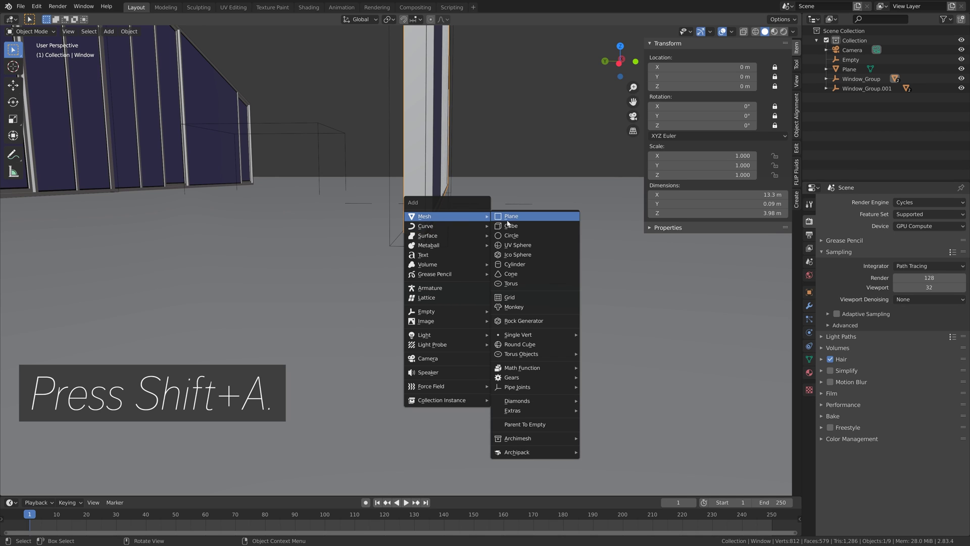
mouse_move(543, 336)
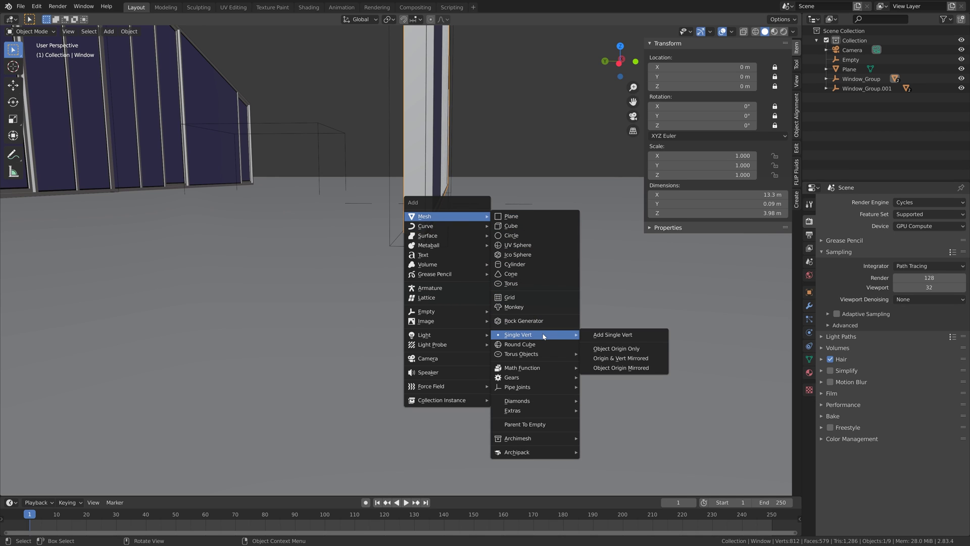
left_click(596, 335)
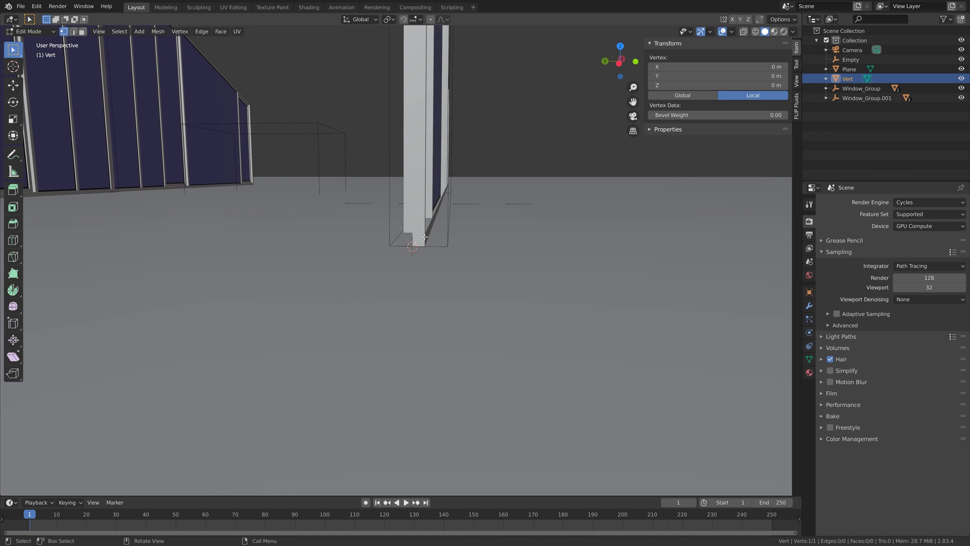
Step: In top orthographic view, extrude the vertex along Y to the opposite window wall, about 5.38 m
key("KP_7")
key("KP_5")
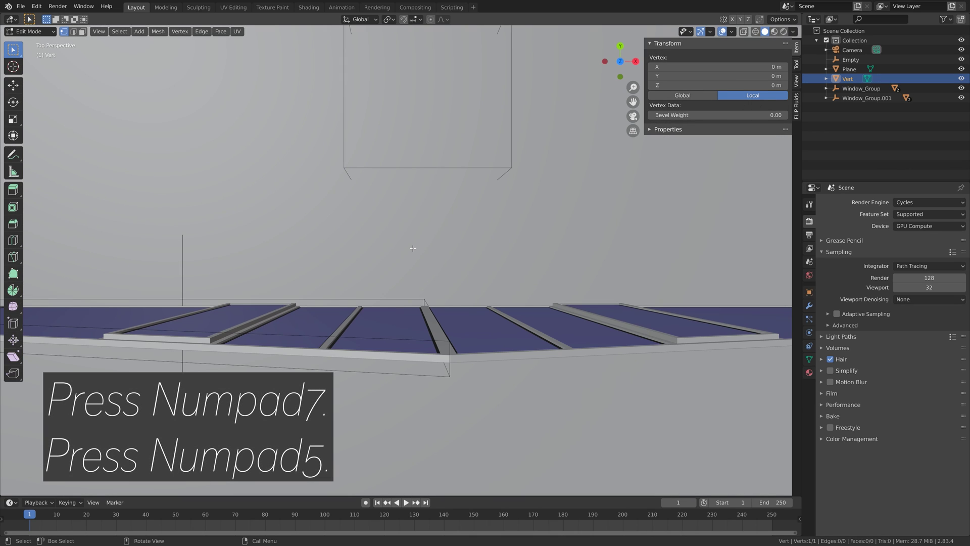
key("KP_5")
scroll(413, 248, "down", 5)
scroll(453, 314, "up", 5)
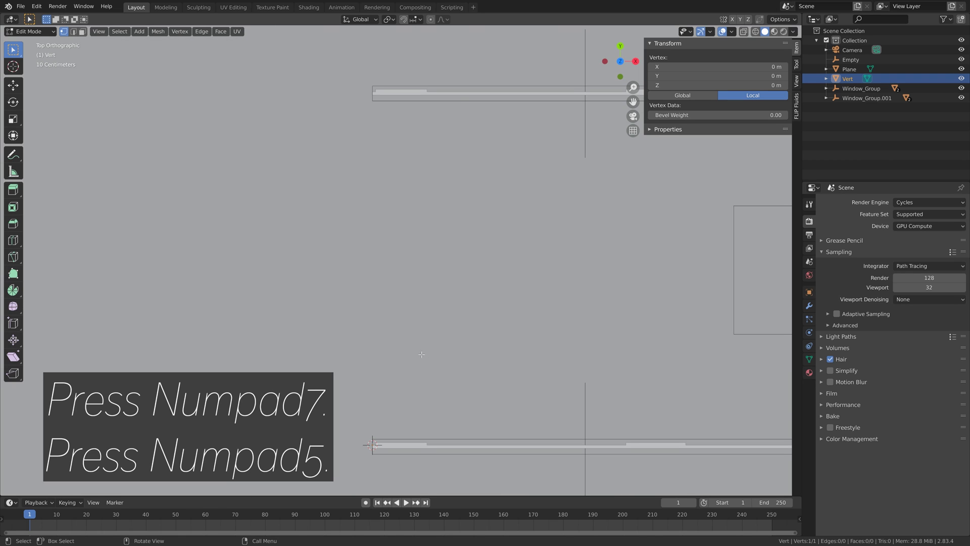
key("e")
key("y")
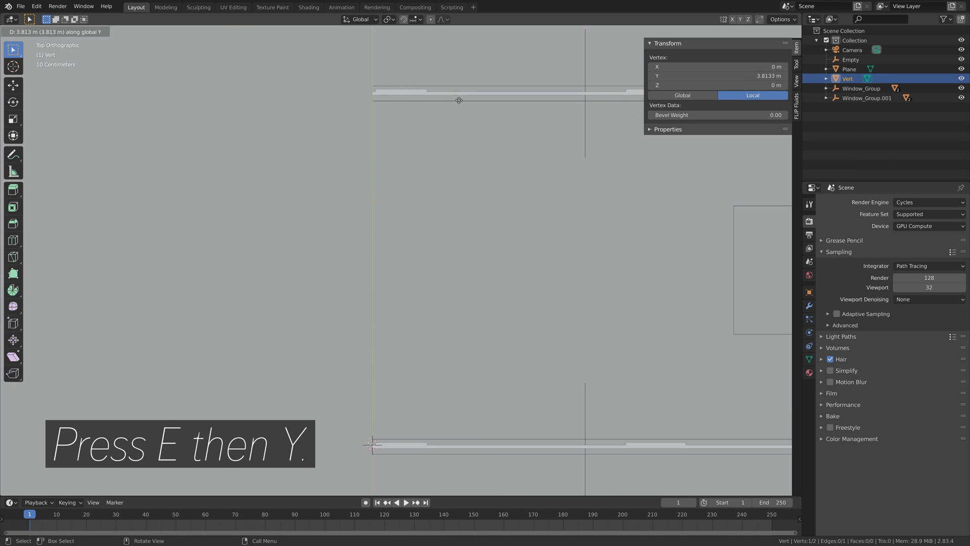
left_click(477, 471)
Step: Move the extruded vertex along Y onto the opposite window frame, to about 5.4497 m
scroll(345, 259, "up", 6)
scroll(344, 259, "up", 8)
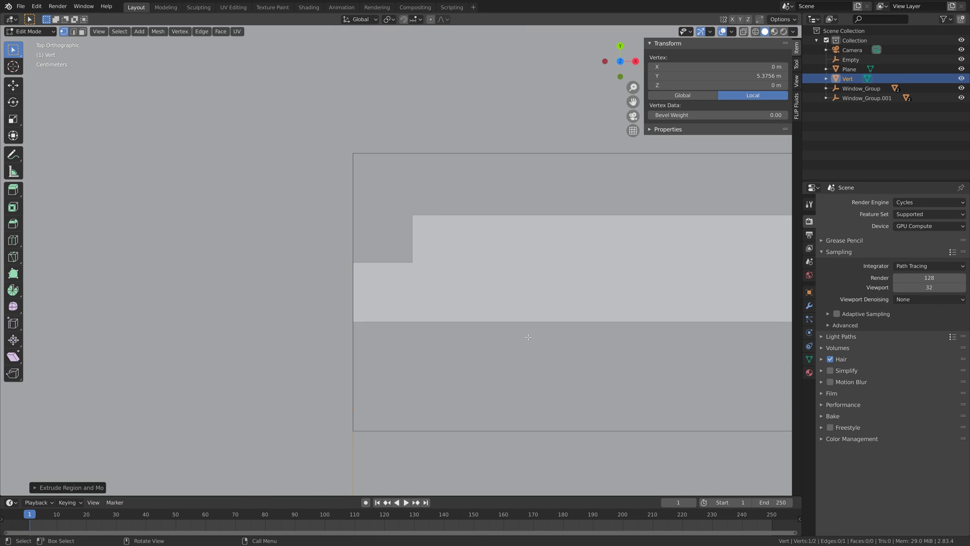
key("g")
key("y")
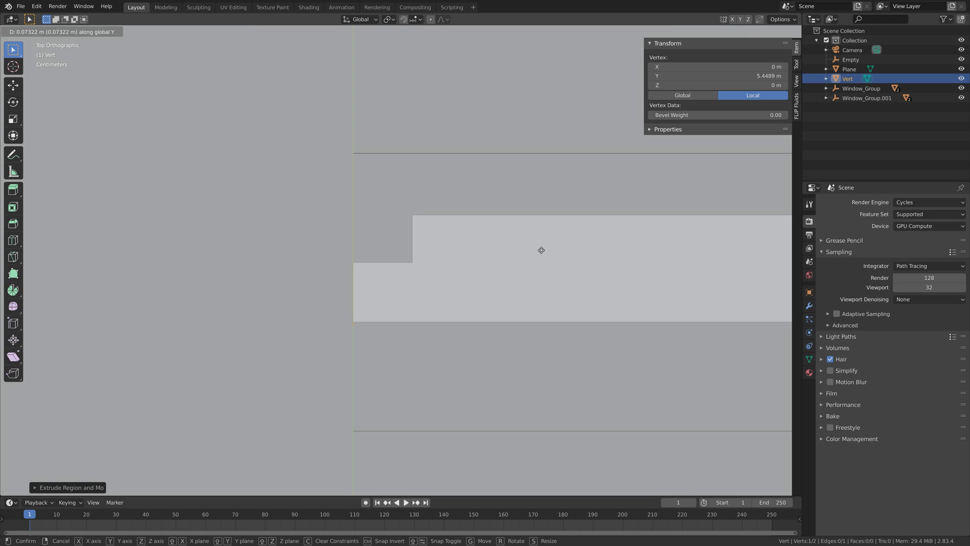
left_click(542, 249)
Step: Fine-tune the extruded vertex along Y to match the opposite frame's corner, at 5.45 m
scroll(334, 127, "up", 5)
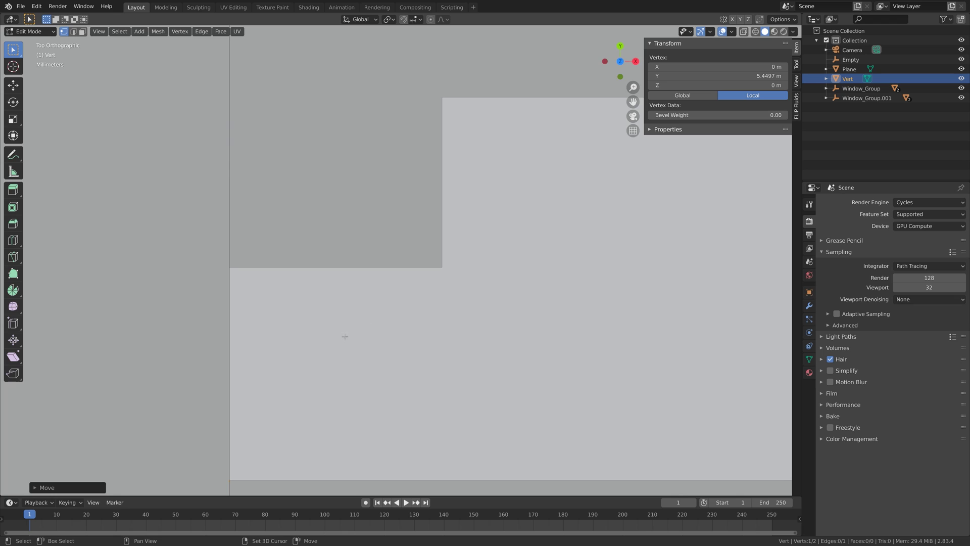
middle_click_drag(334, 127, 173, 66, "shift")
scroll(401, 255, "up", 7)
middle_click_drag(355, 446, 522, 270, "shift")
scroll(521, 271, "up", 5)
middle_click_drag(502, 341, 332, 266, "shift")
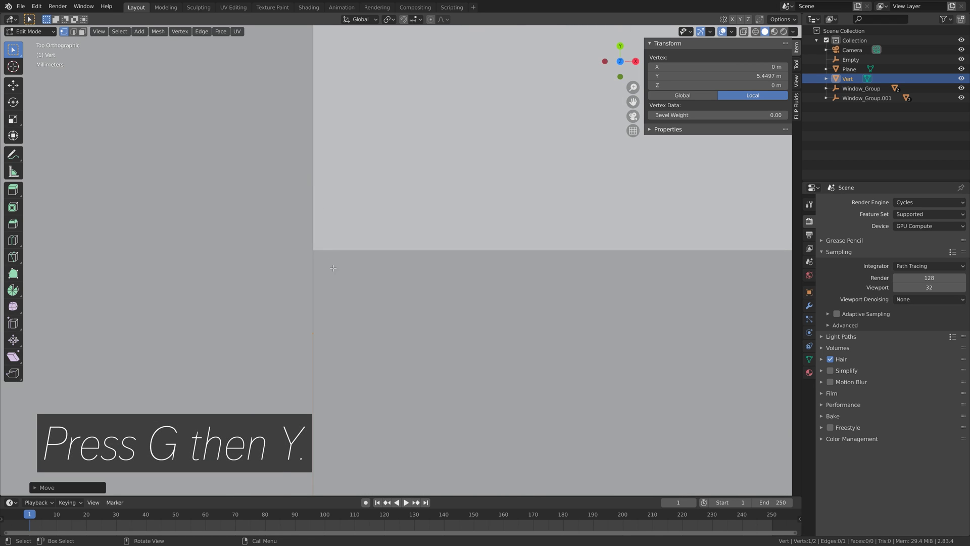
key("g")
key("y")
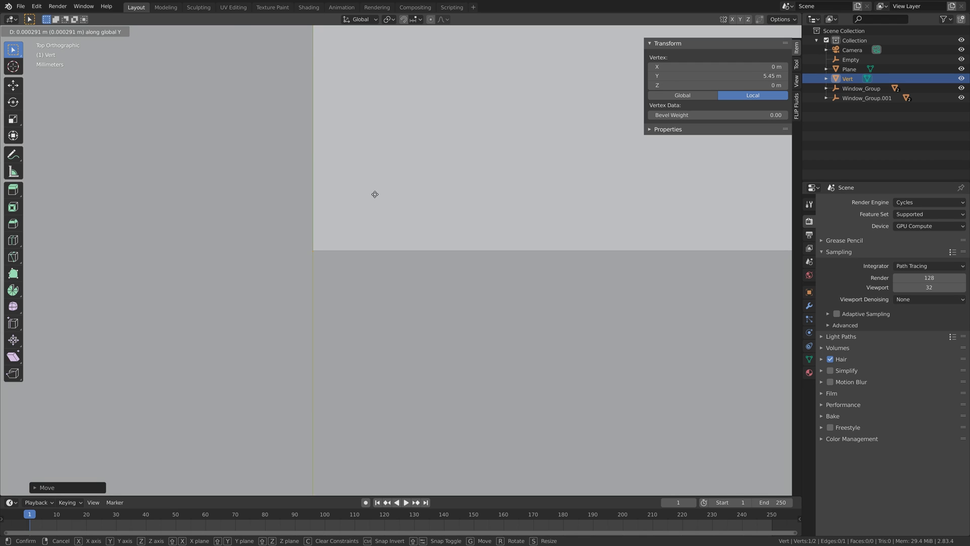
left_click(378, 205)
Step: Select the whole edge and extrude it upward along Z about 2.18 m to form the end wall
middle_click_drag(383, 259, 328, 266)
scroll(504, 310, "down", 6)
scroll(407, 274, "down", 3)
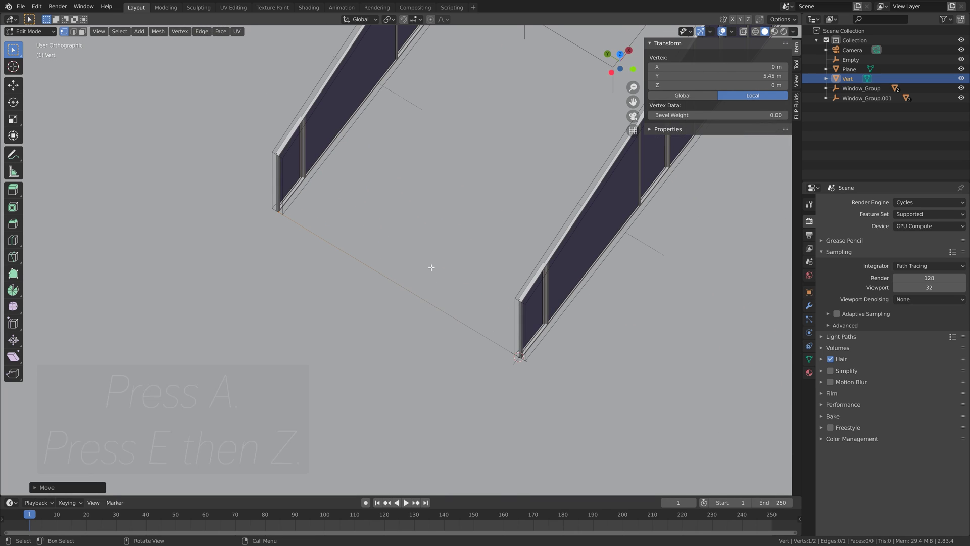
key("a")
key("e")
key("z")
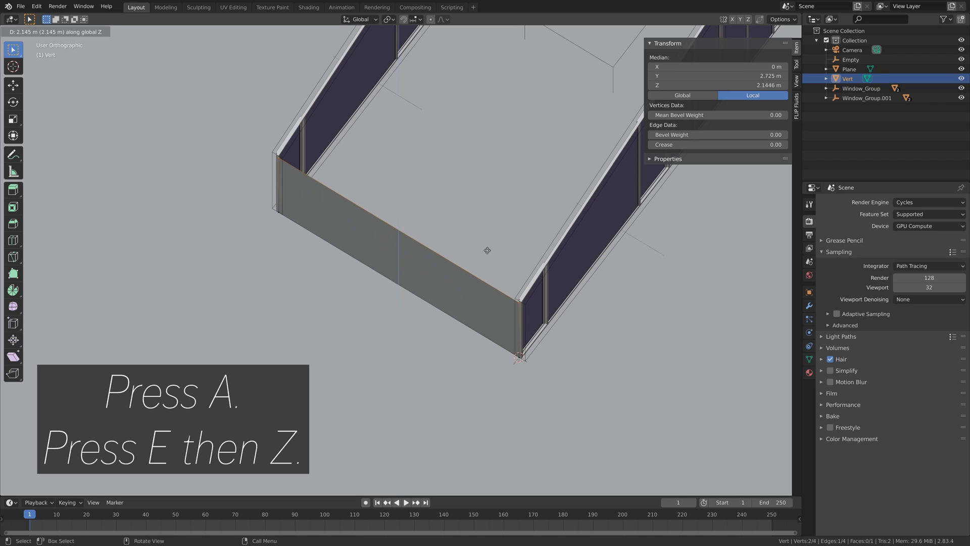
left_click(487, 254)
Step: In front wireframe view, raise the wall's upper edge along Z to the window frame's top outer corner, about 2.22 m
scroll(538, 268, "up", 3)
middle_click_drag(538, 269, 469, 354)
scroll(480, 360, "up", 4)
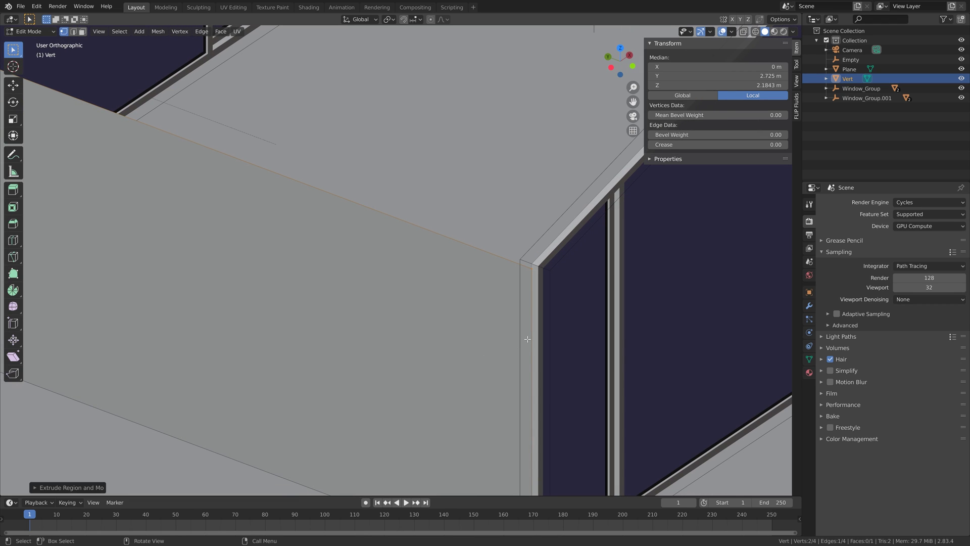
key("KP_1")
mouse_move(503, 352)
middle_mouse_down("shift")
mouse_move(559, 407)
mouse_move(660, 115)
middle_mouse_up("shift")
left_click(756, 31)
middle_click_drag(286, 227, 441, 217, "shift")
scroll(410, 264, "up", 6)
middle_click_drag(305, 280, 419, 337, "shift")
scroll(430, 326, "up", 9)
scroll(444, 320, "down", 2)
key("g")
key("z")
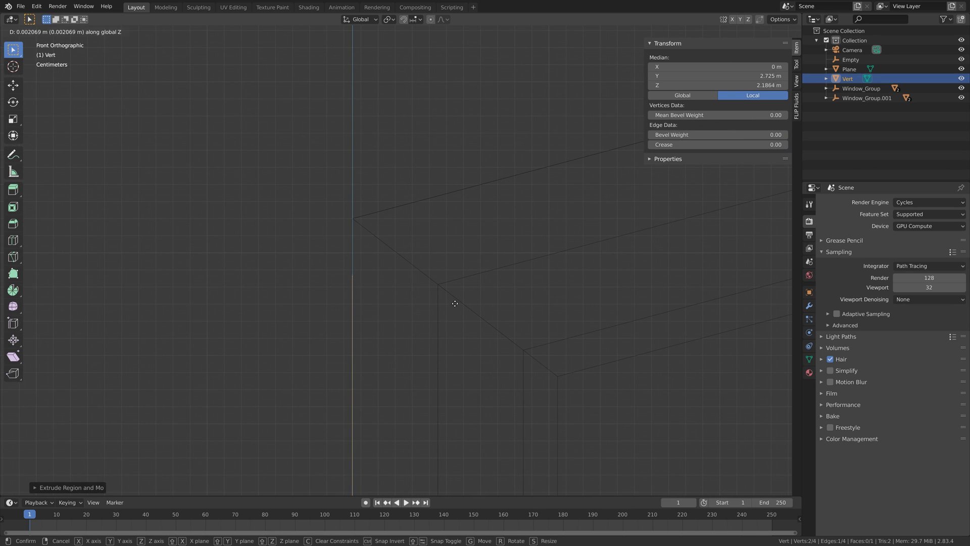
left_click(464, 247)
Step: Select the entire end wall and move it about 0.0099 m along X into the window frame
key("a")
key("g")
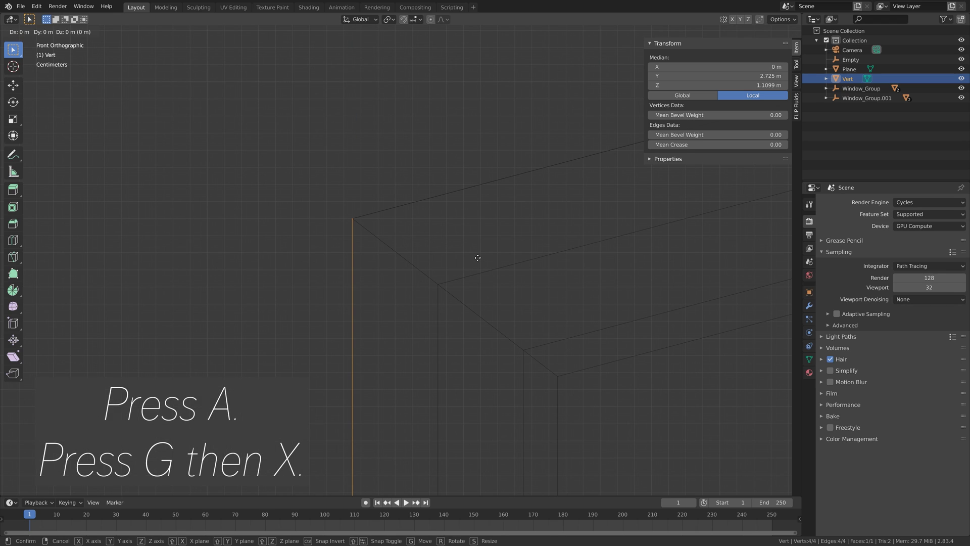
key("x")
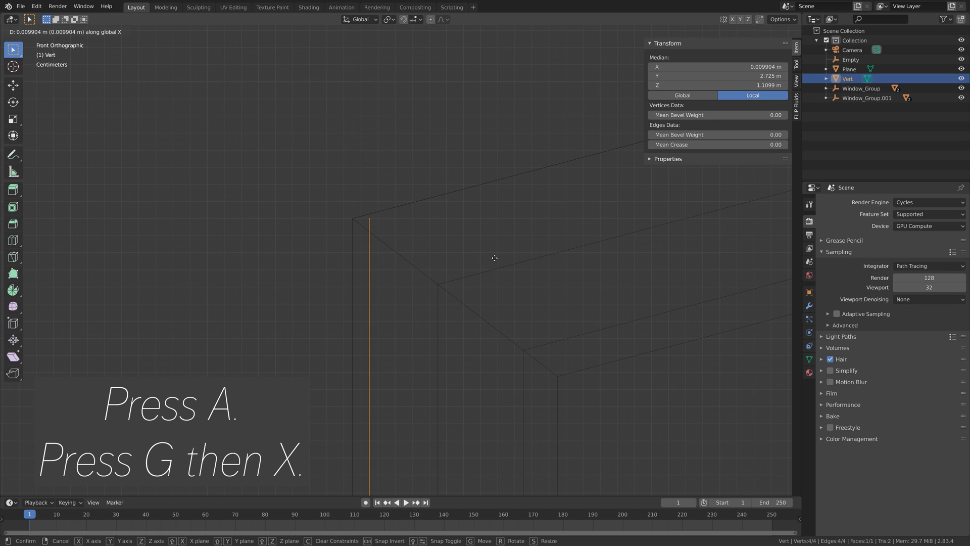
left_click(494, 257)
Step: Box-select only the end wall's upper edge and lower it about 0.008 m along Z onto the frame's mitre line
left_click(370, 220)
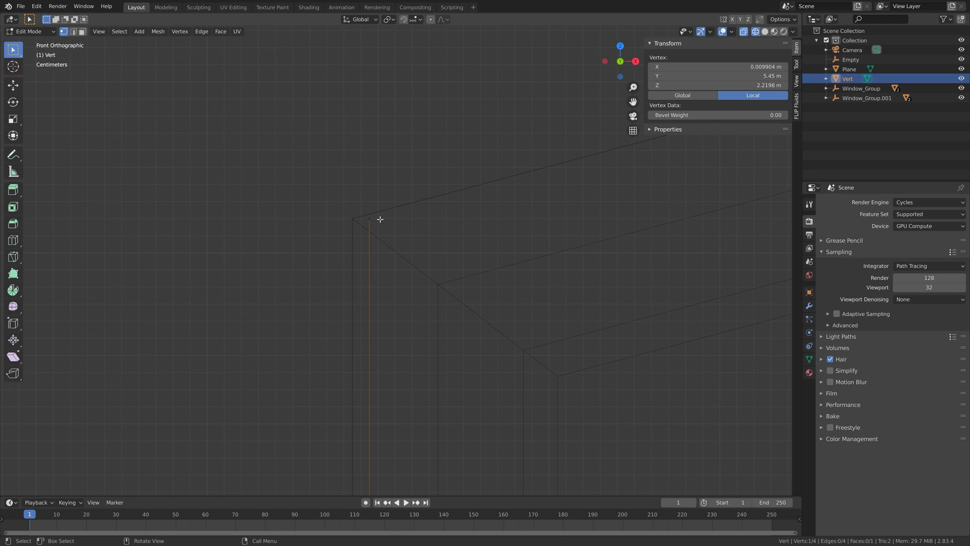
key("b")
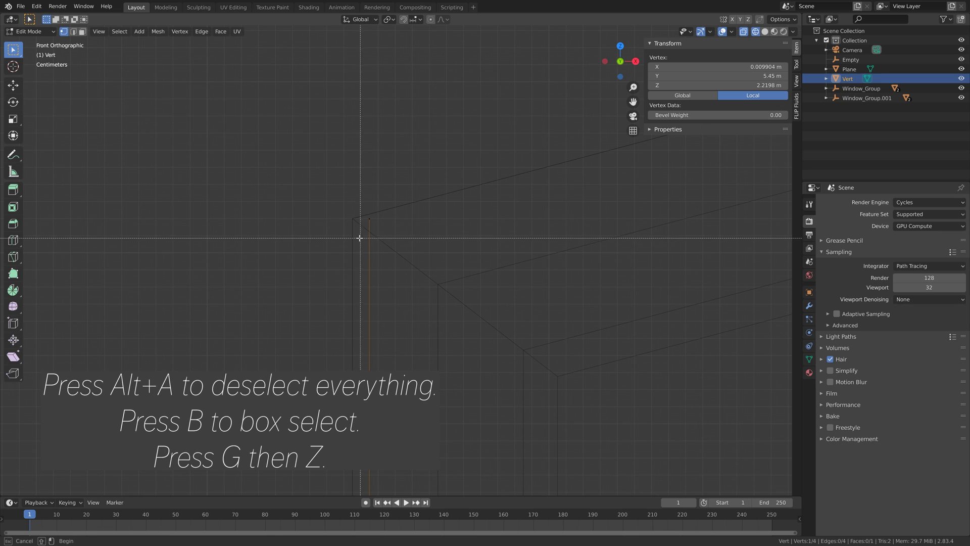
left_click_drag(357, 249, 420, 188)
key("alt+a")
key("b")
left_click_drag(354, 238, 427, 194)
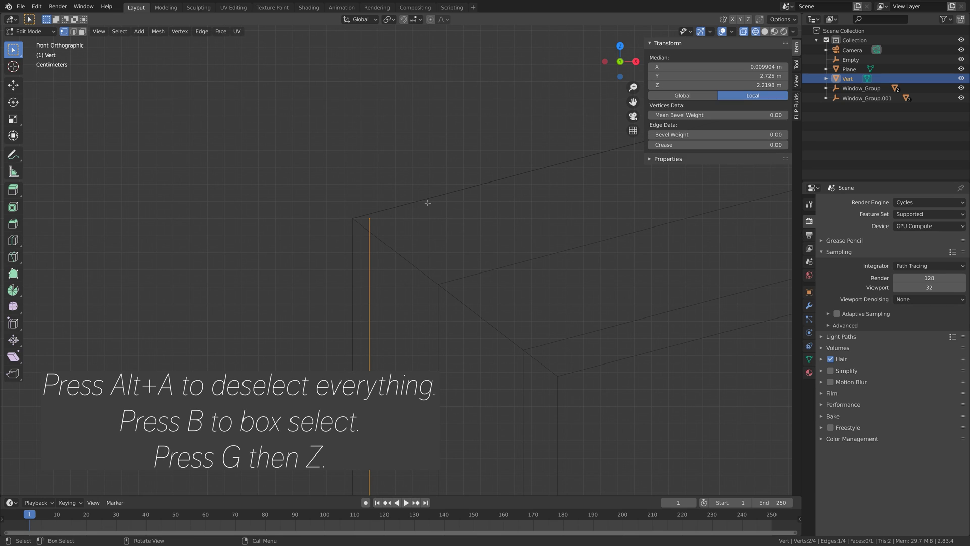
key("g")
key("z")
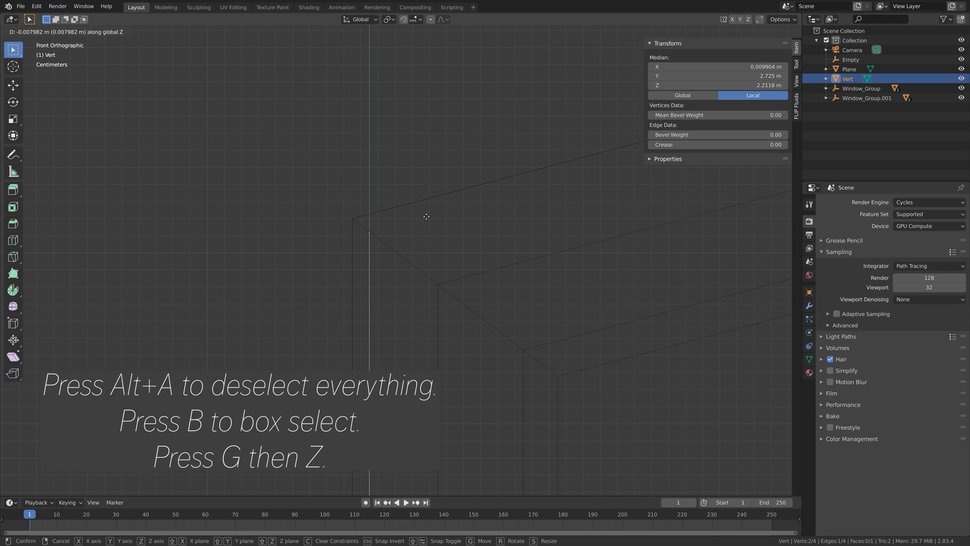
left_click(426, 217)
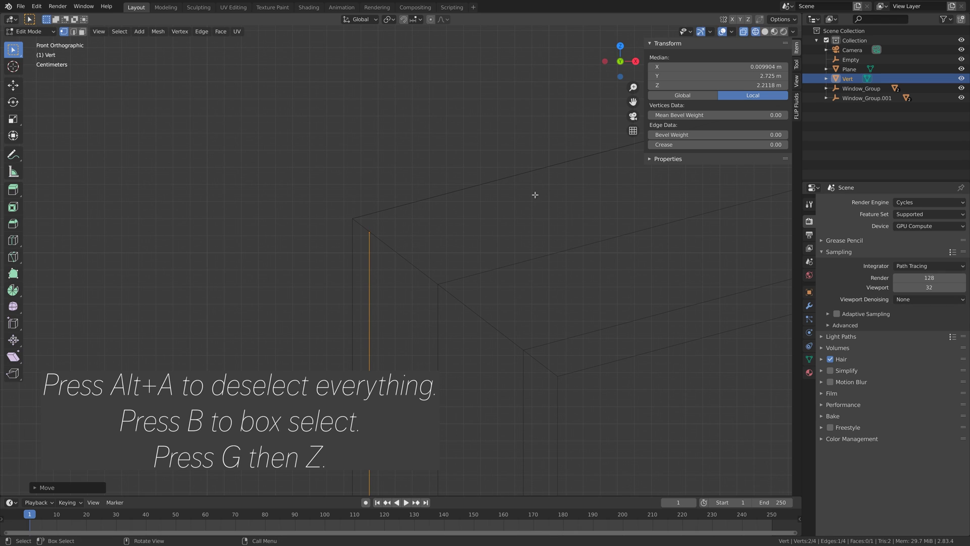
Step: Extrude the wall's upper edge along the gable slope to the ridge, about 6.61 m in X and 1.75 m in Z
scroll(425, 227, "down", 6)
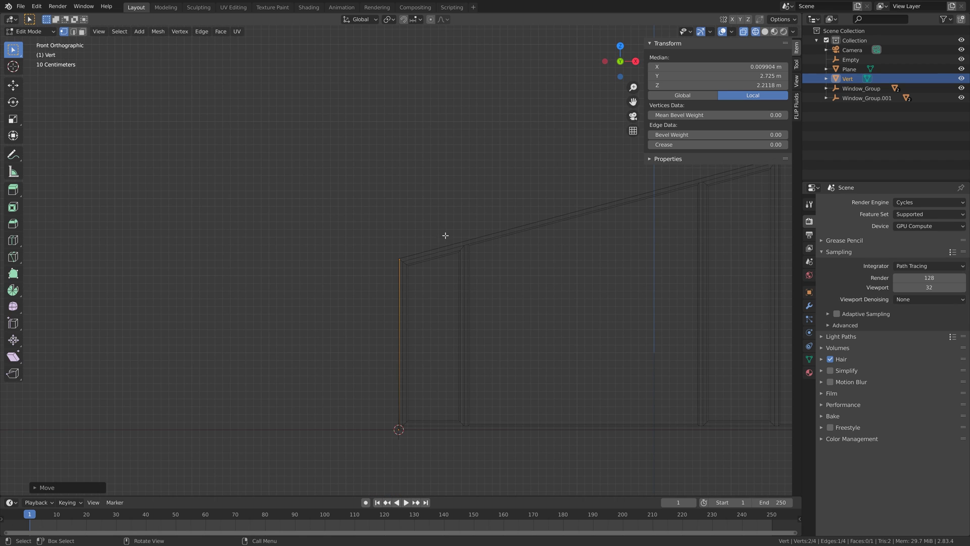
middle_click_drag(478, 255, 242, 321, "shift")
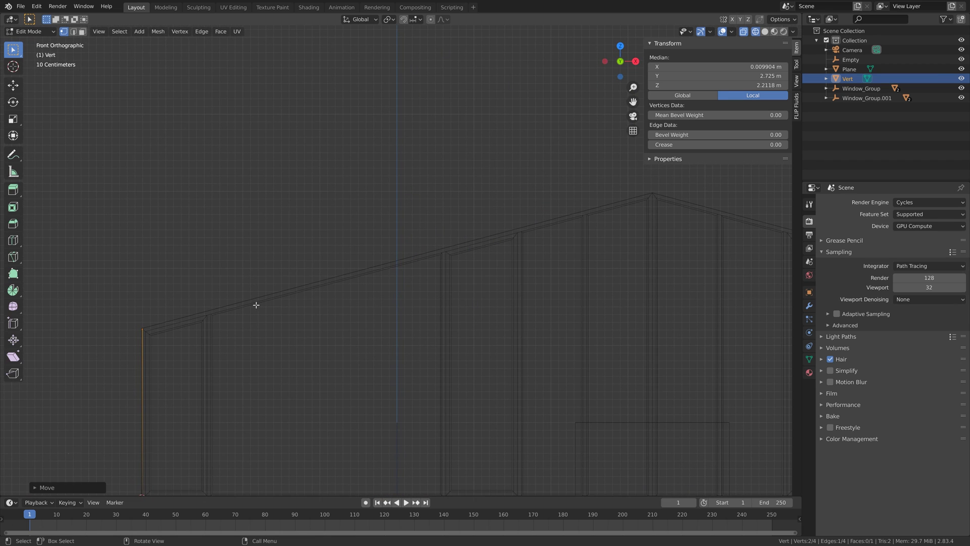
key("e")
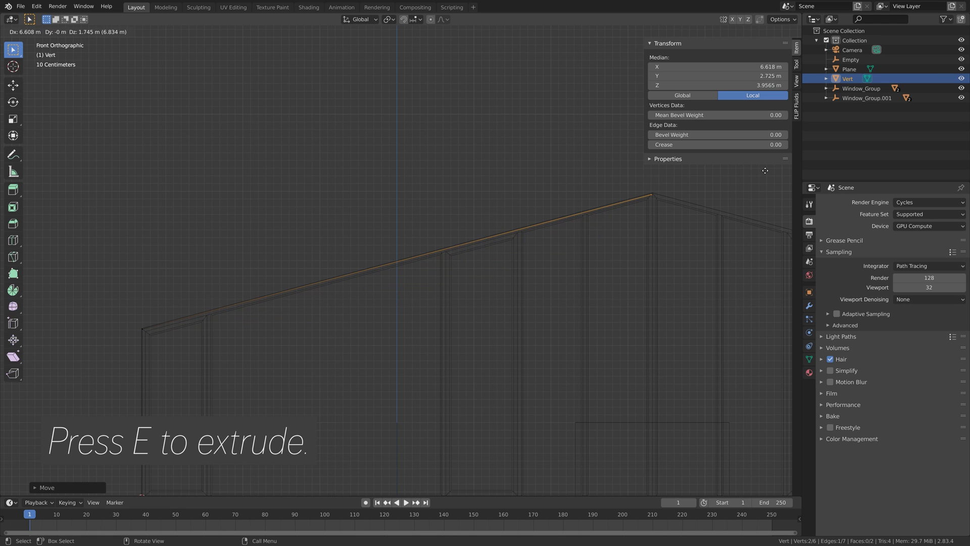
left_click(765, 170)
Step: Move the extruded roof edge to just below the gable peak, at about X 6.63 m and Z 3.976 m
scroll(689, 197, "up", 8)
middle_click_drag(689, 197, 507, 28, "shift")
scroll(486, 290, "up", 2)
scroll(480, 286, "up", 9)
middle_click_drag(553, 308, 204, 223, "shift")
scroll(393, 267, "up", 4)
middle_click_drag(556, 331, 420, 166, "shift")
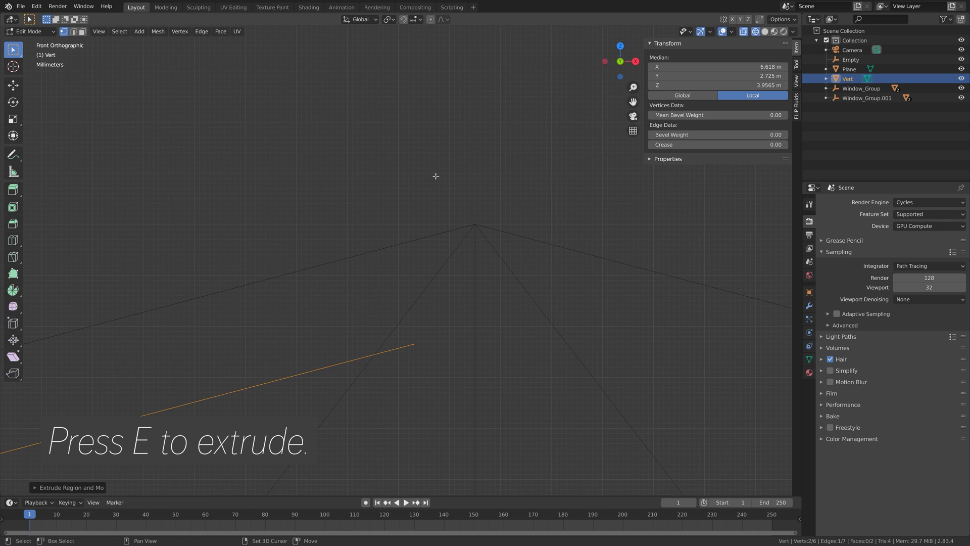
key("e")
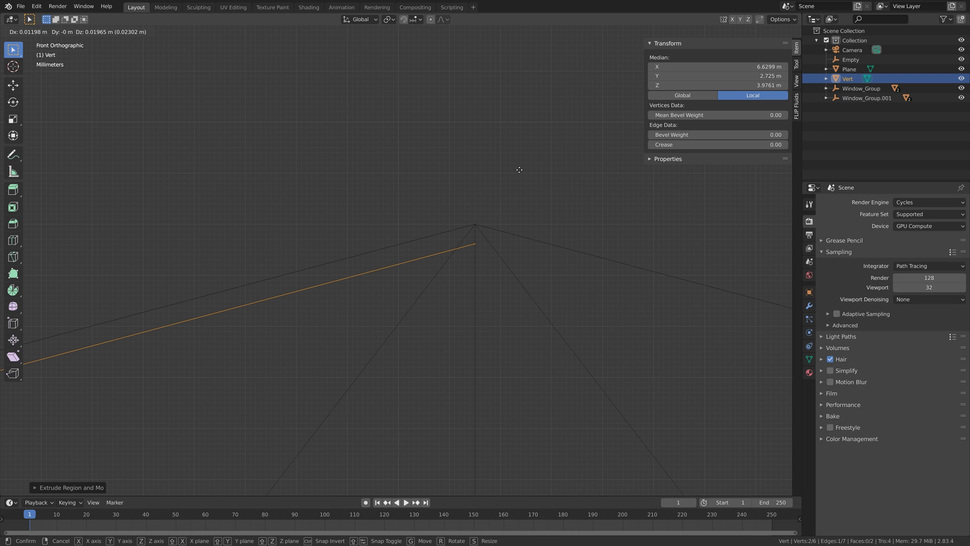
left_click(519, 172)
Step: Select all of the wall and roof geometry and return the viewport to solid shading
scroll(459, 288, "down", 6)
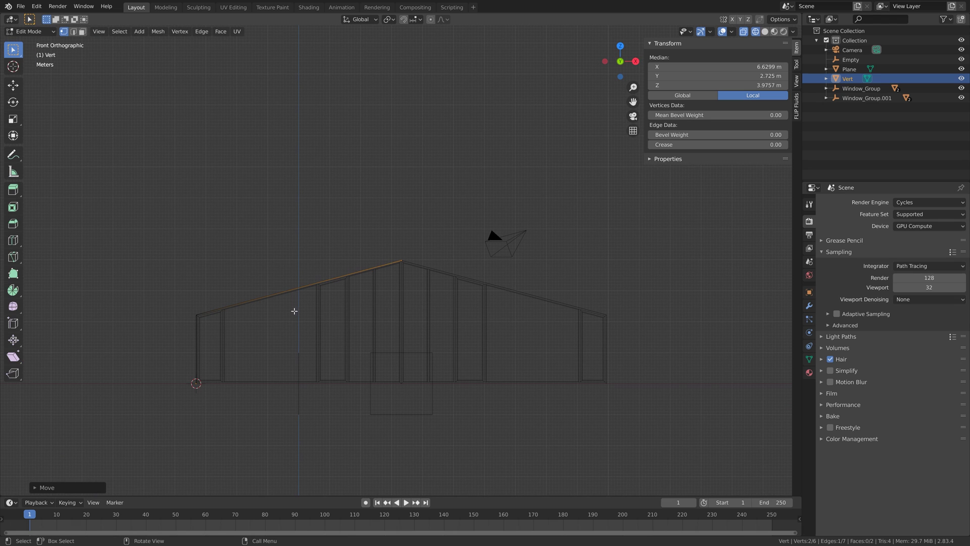
key("a")
middle_click_drag(369, 292, 546, 233)
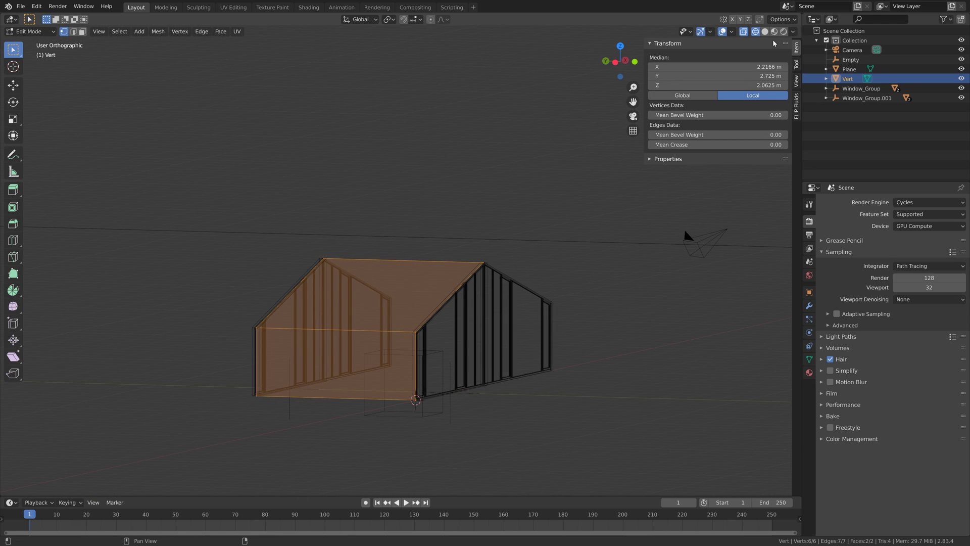
left_click(764, 31)
mouse_move(546, 286)
middle_mouse_down()
mouse_move(624, 245)
mouse_move(511, 294)
mouse_move(342, 309)
middle_mouse_up()
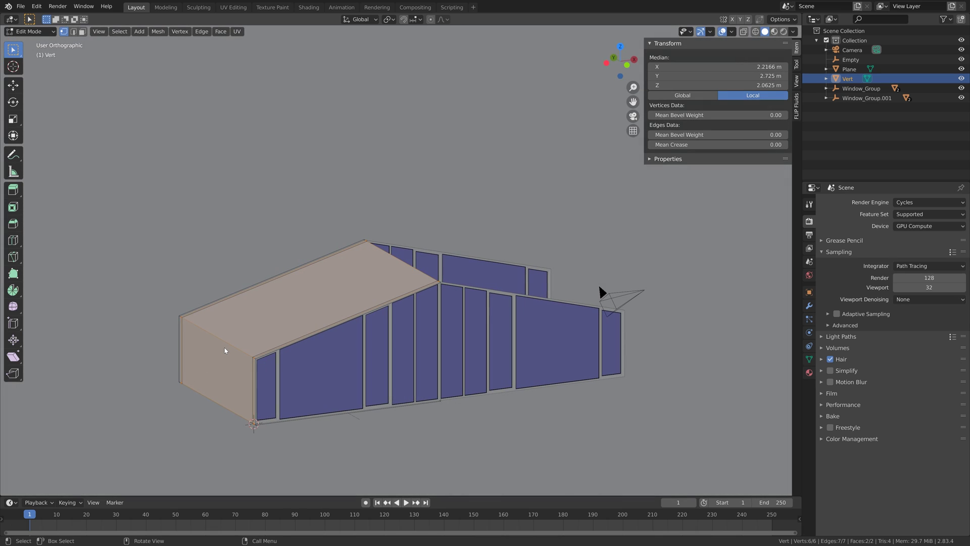
Step: Return to object mode and add a Solidify modifier with 0.01 m thickness to the wall and roof object
key("Tab")
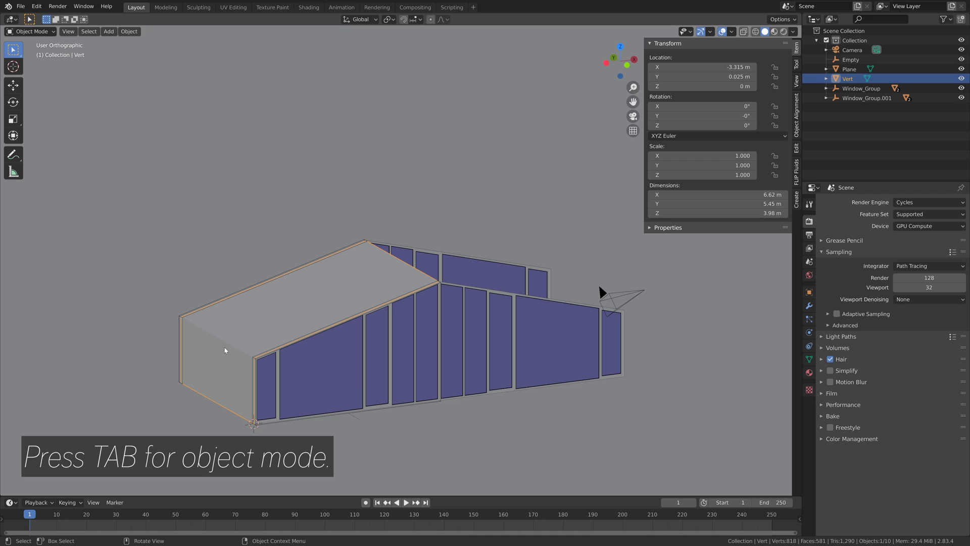
left_click(809, 305)
middle_click_drag(511, 275, 533, 280)
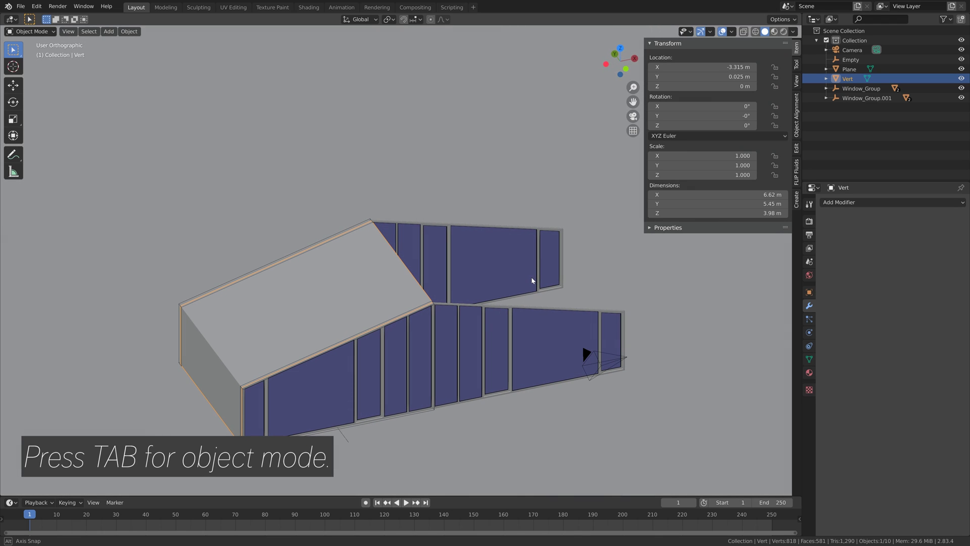
left_click(841, 203)
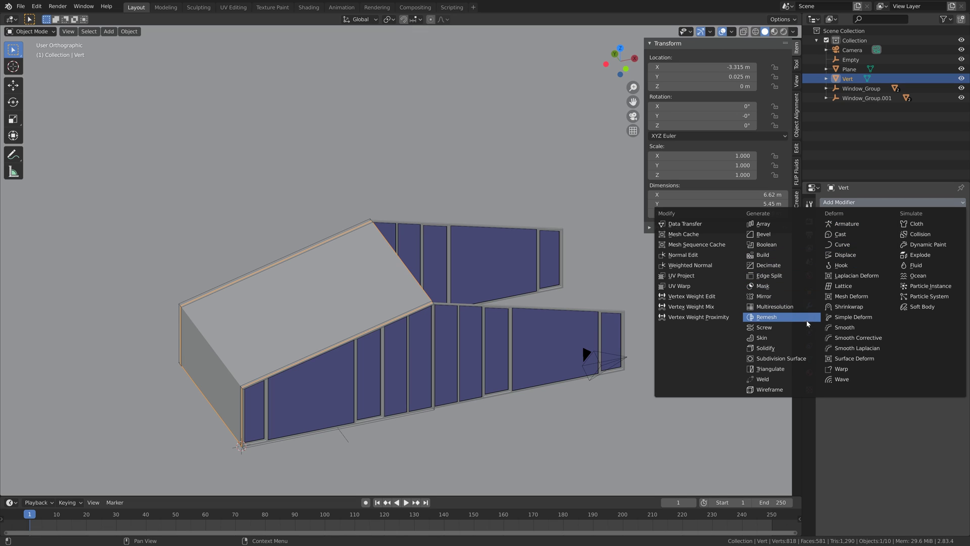
left_click(801, 350)
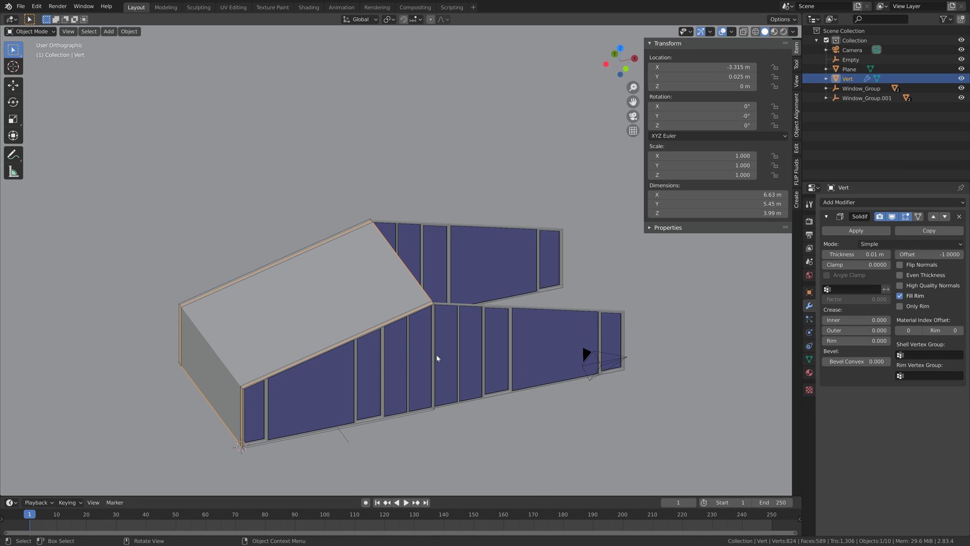
scroll(439, 353, "up", 3)
middle_click_drag(399, 356, 418, 344)
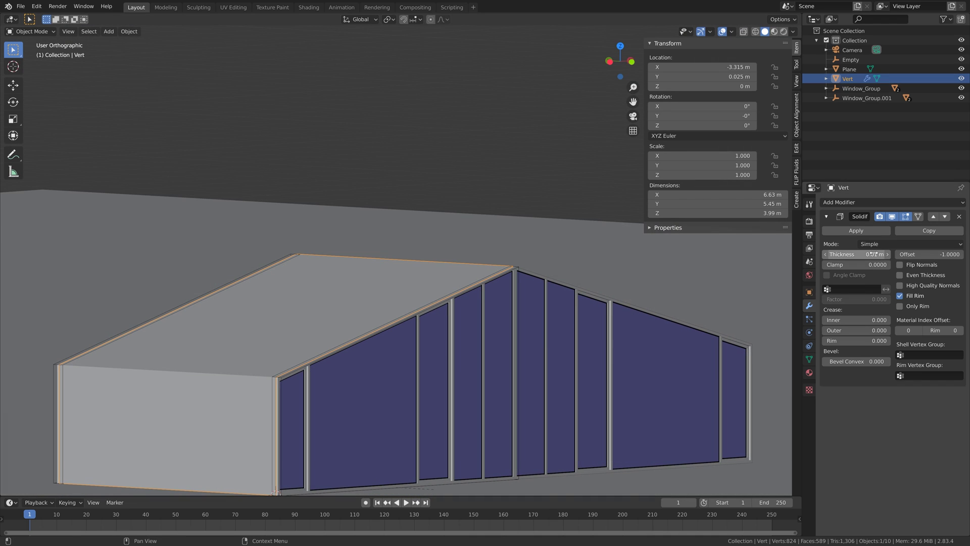
left_click_drag(856, 255, 870, 254)
left_click(826, 255)
left_click(826, 255)
left_click(826, 255)
left_click(826, 256)
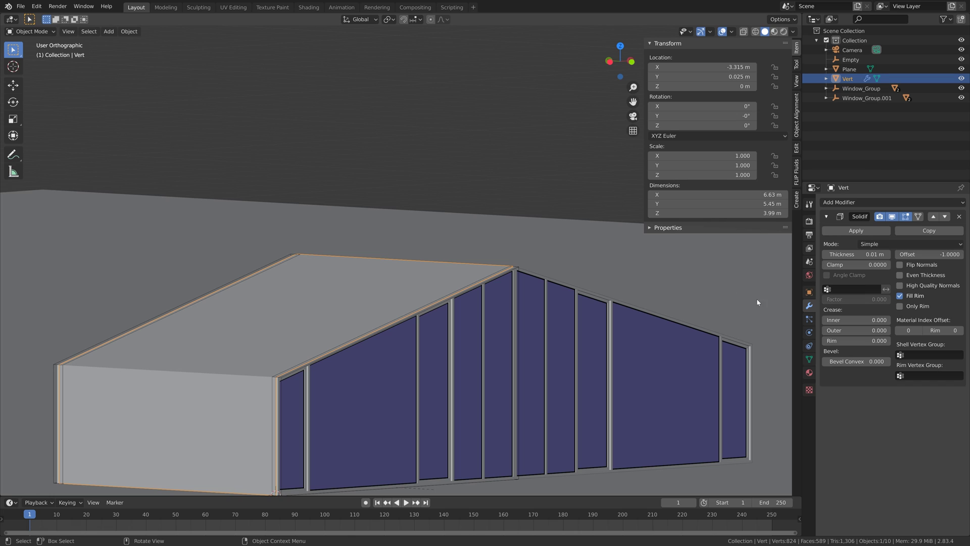
Step: Give the wall and roof object a new material with Glass BSDF as its surface shader
scroll(684, 360, "down", 3)
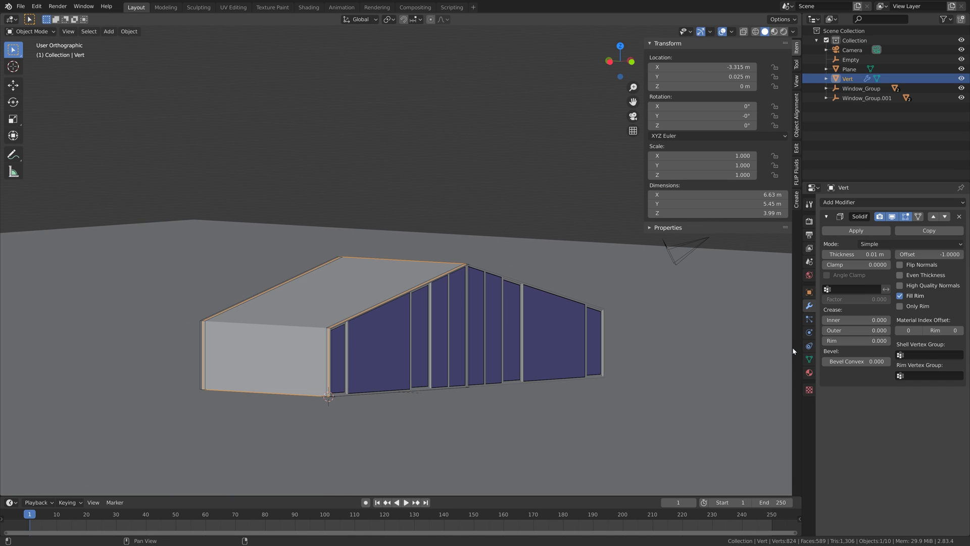
left_click(810, 373)
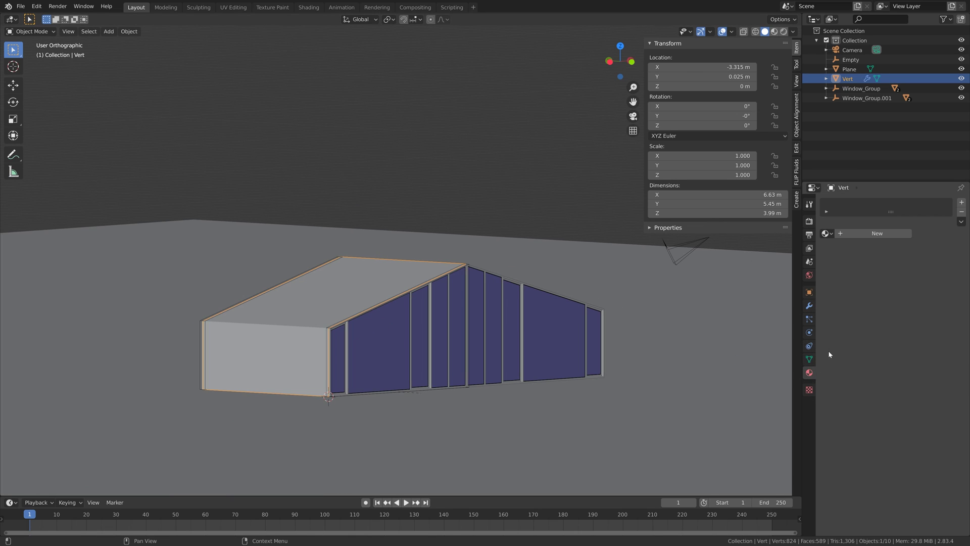
left_click(869, 233)
left_click(920, 275)
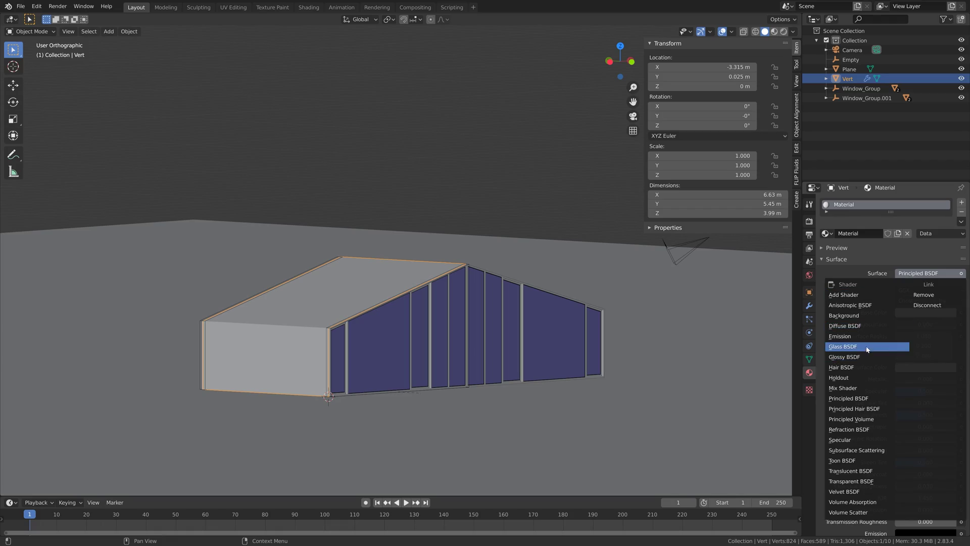
left_click(843, 346)
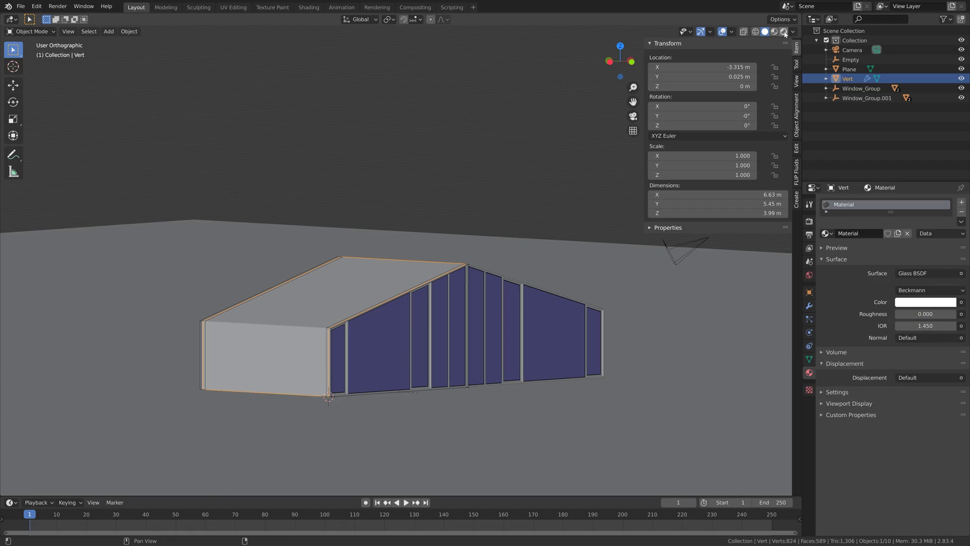
Step: Preview the glass wall and roof in rendered shading with overlays briefly hidden, and return to solid shading
left_click(784, 31)
mouse_move(577, 269)
middle_mouse_down()
mouse_move(547, 263)
mouse_move(559, 270)
middle_mouse_up()
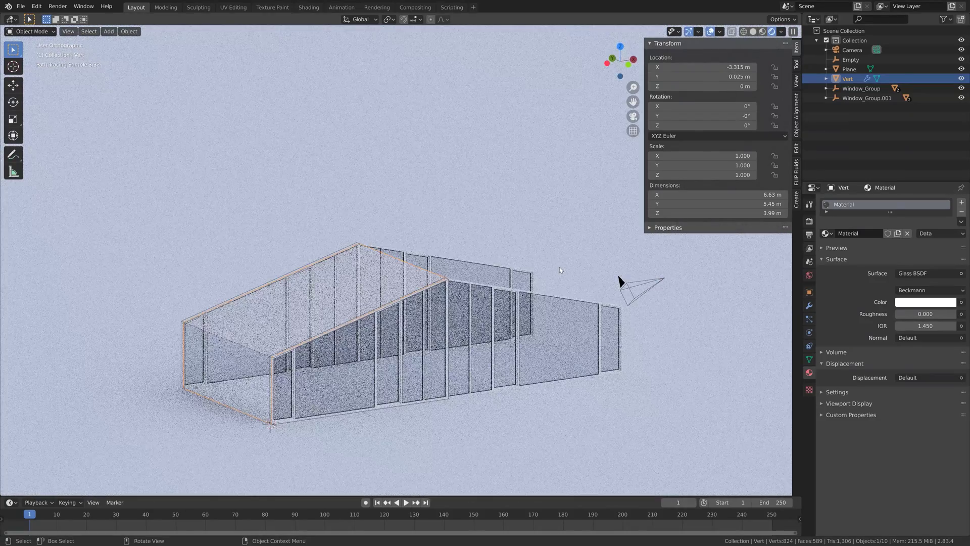
left_click(709, 32)
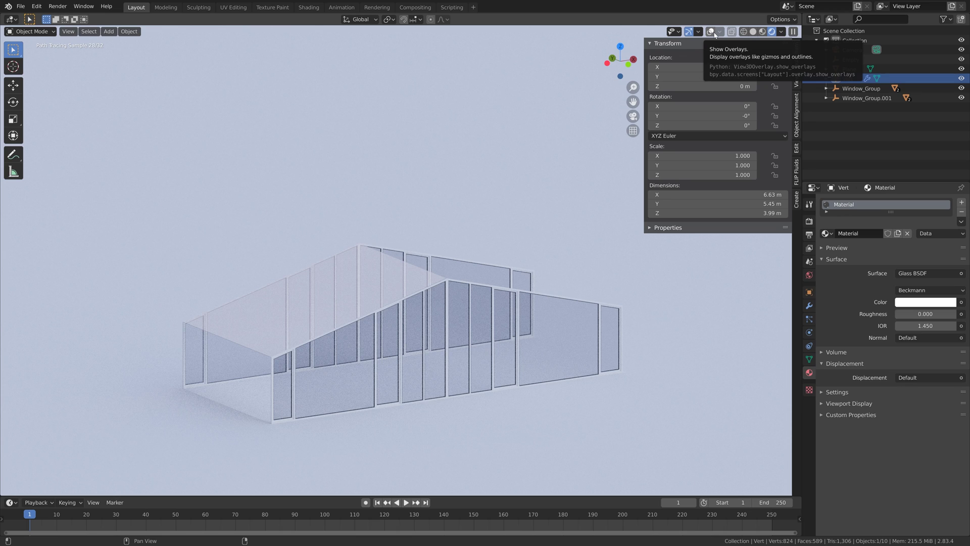
left_click(712, 32)
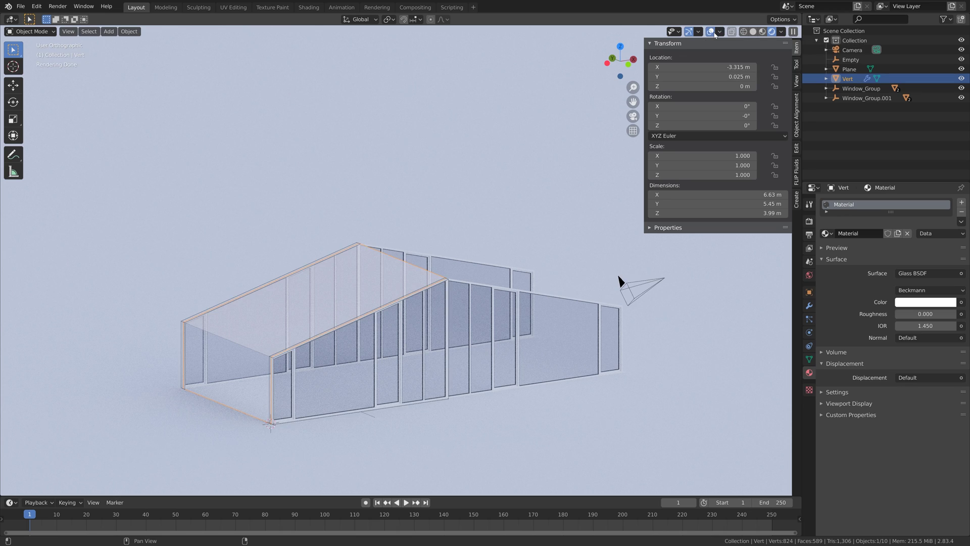
left_click(753, 32)
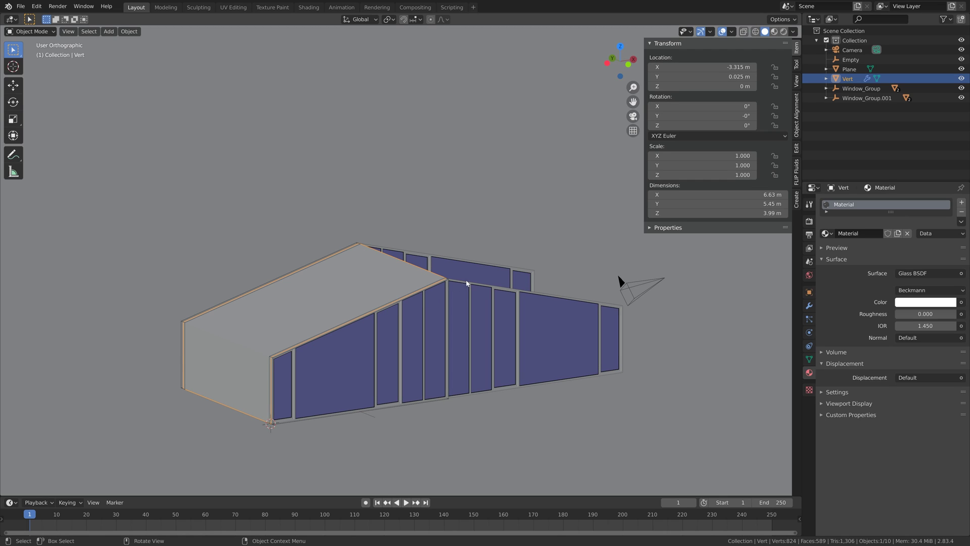
Step: Save the project as a new incremental file, tut2.blend, in D:\Blender\Arch
left_click(21, 6)
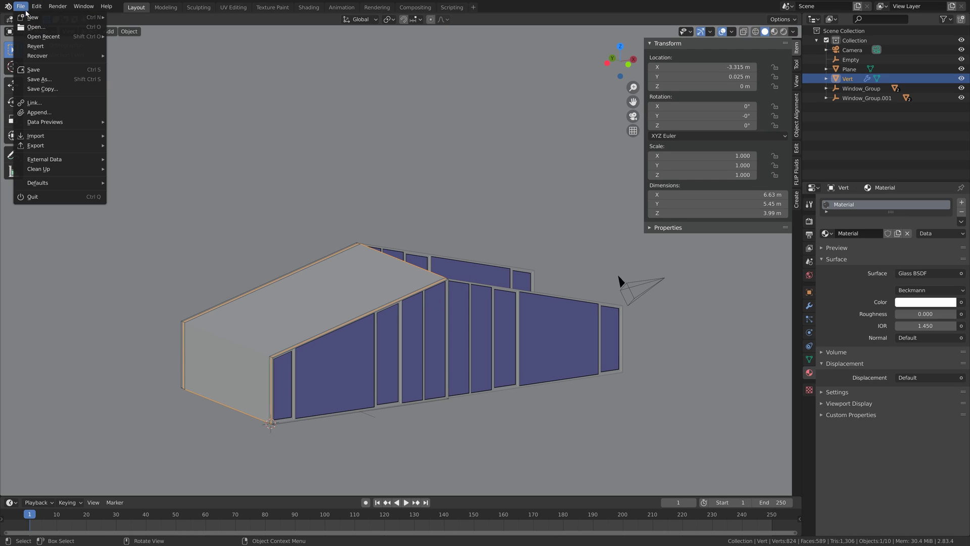
left_click(35, 79)
left_click(578, 453)
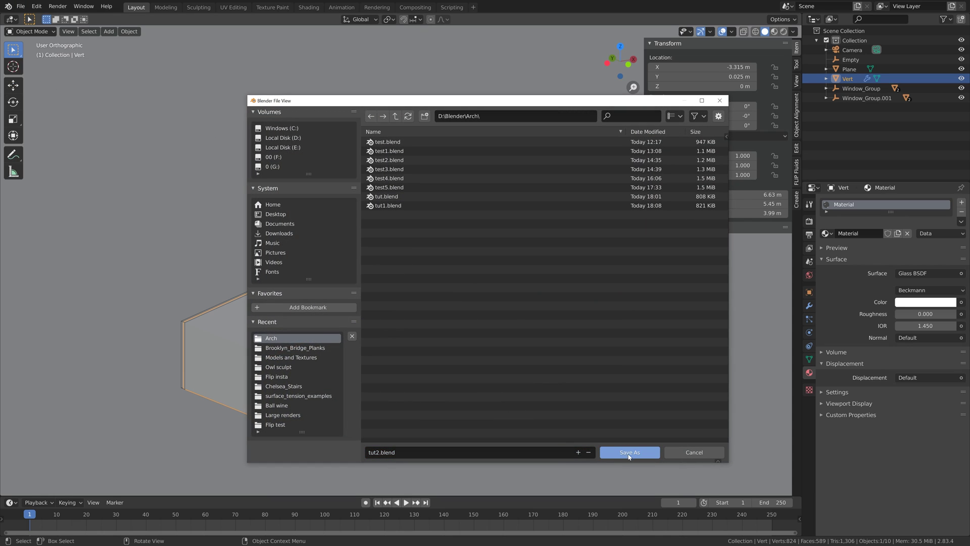
left_click(629, 452)
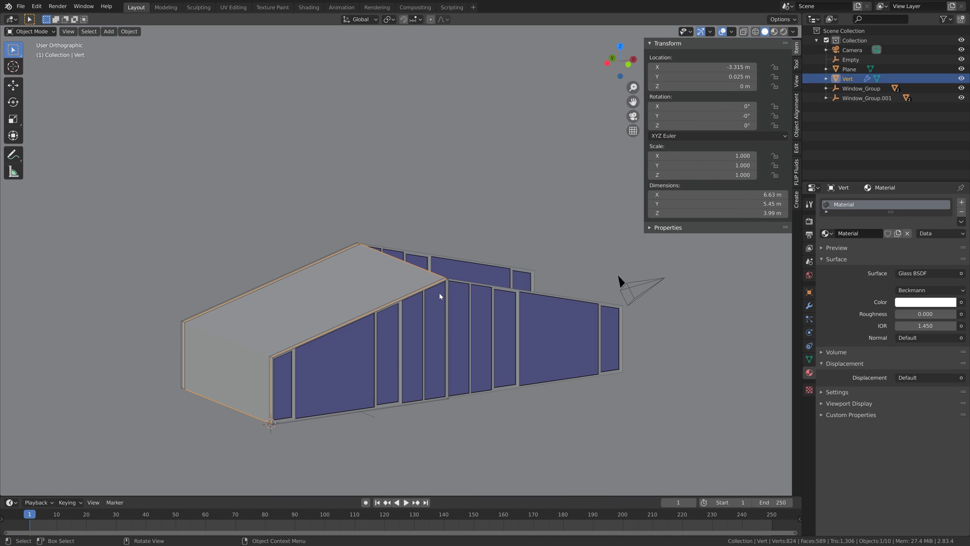
Step: From the top view, set the wall and roof object's origin to its geometry
key("KP_7")
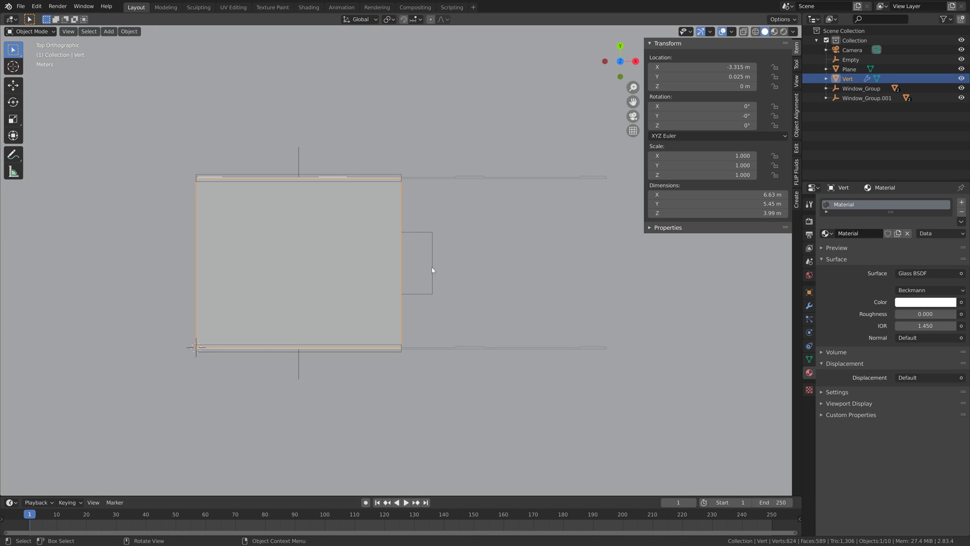
left_click(129, 32)
mouse_move(157, 53)
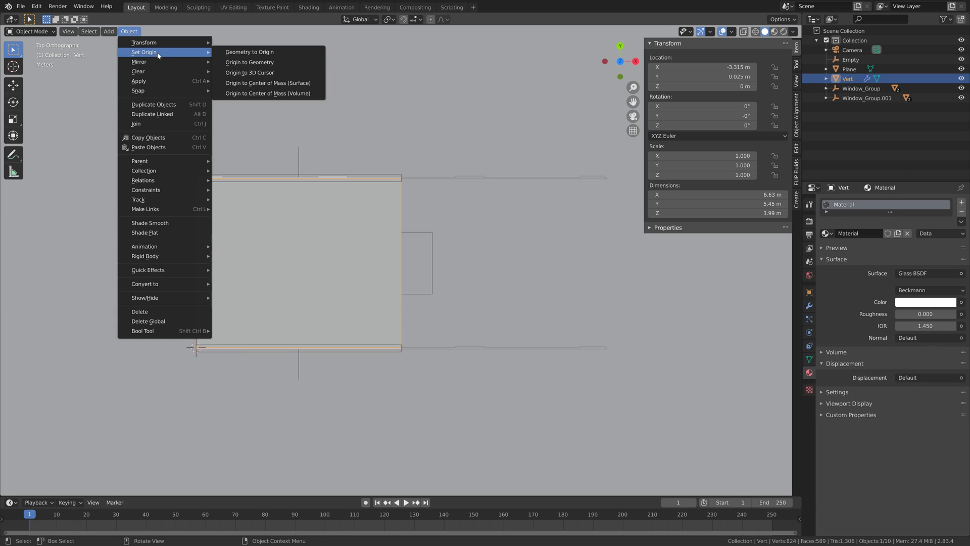
left_click(254, 62)
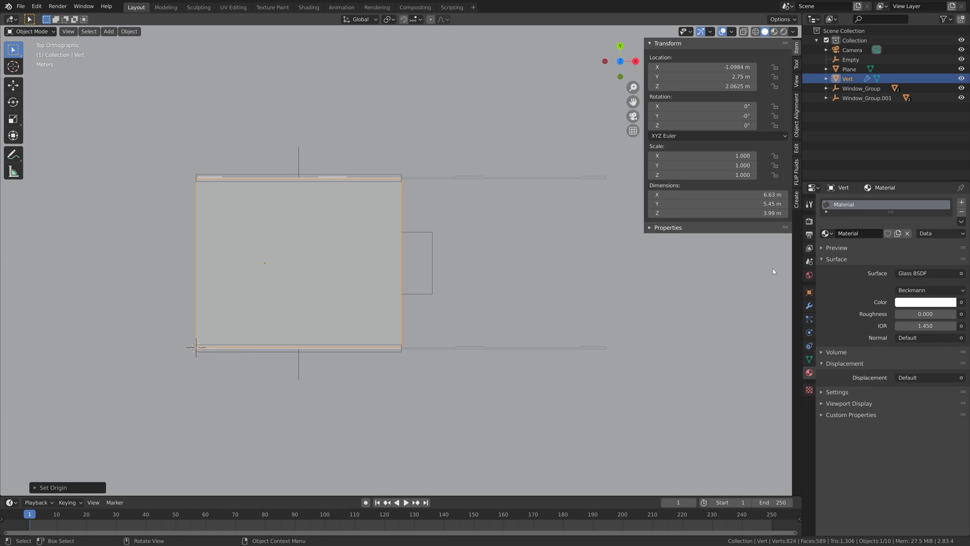
Step: Add a Mirror modifier on the X axis to the wall and roof object, using Empty as the mirror object
left_click(809, 305)
left_click(878, 202)
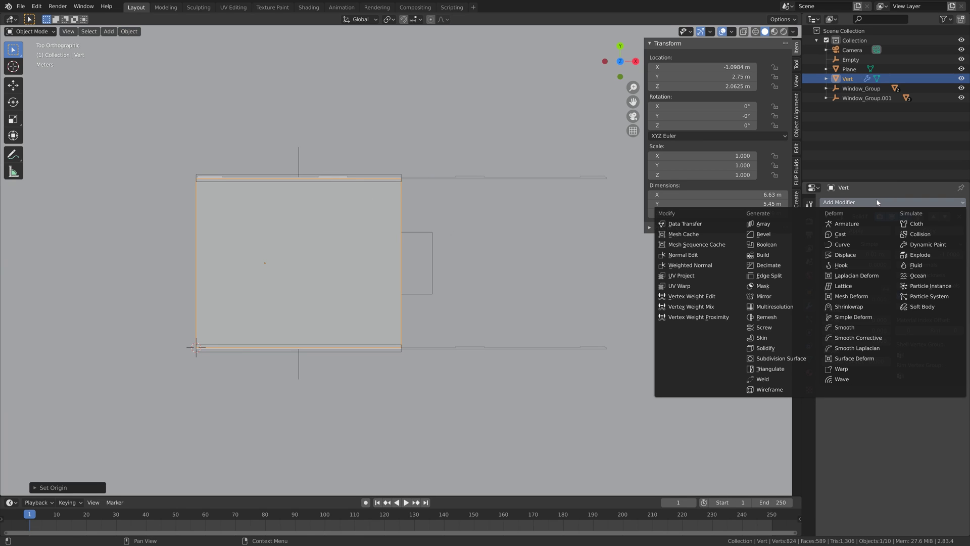
left_click(764, 296)
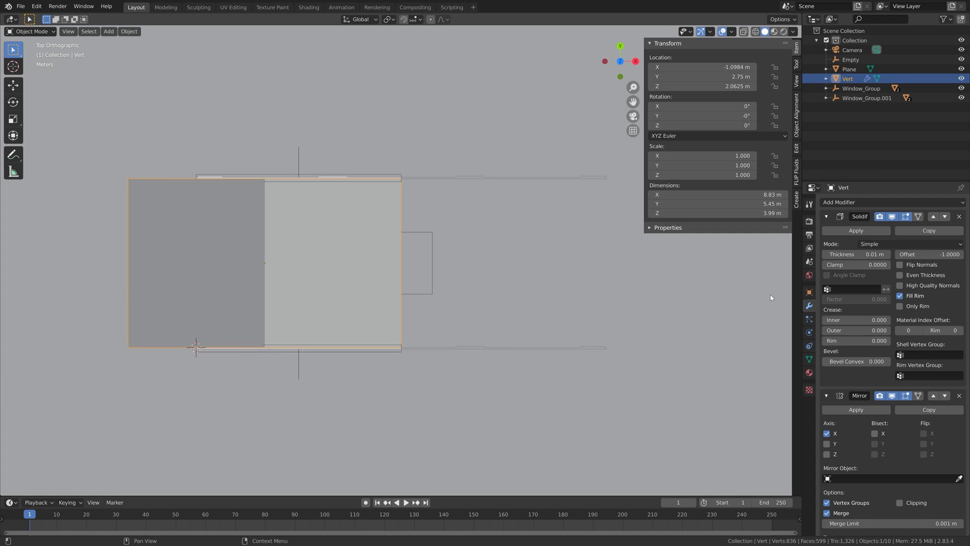
left_click(959, 478)
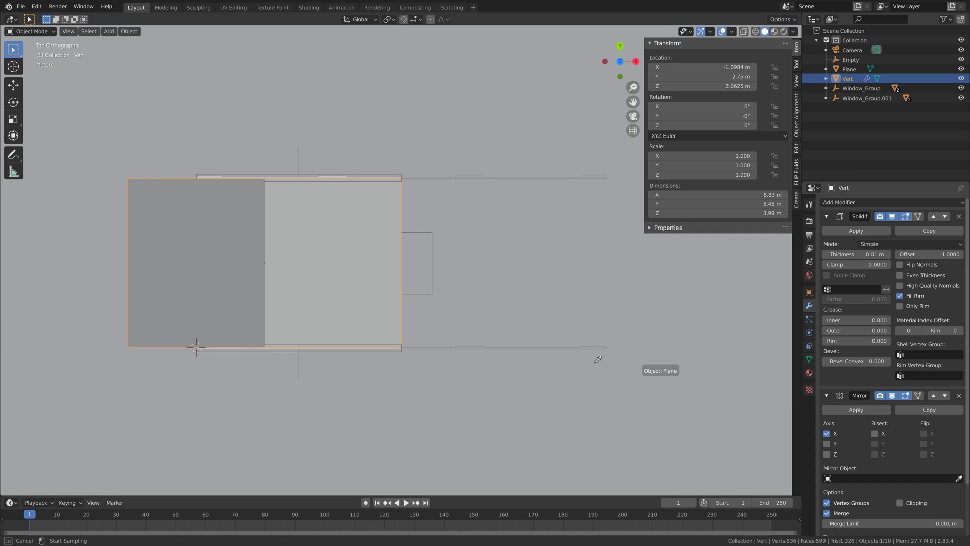
left_click(436, 239)
Step: Examine the ridge joint between the mirrored roof halves, and preview the whole building in rendered shading
middle_click_drag(457, 274, 459, 226)
scroll(450, 245, "up", 8)
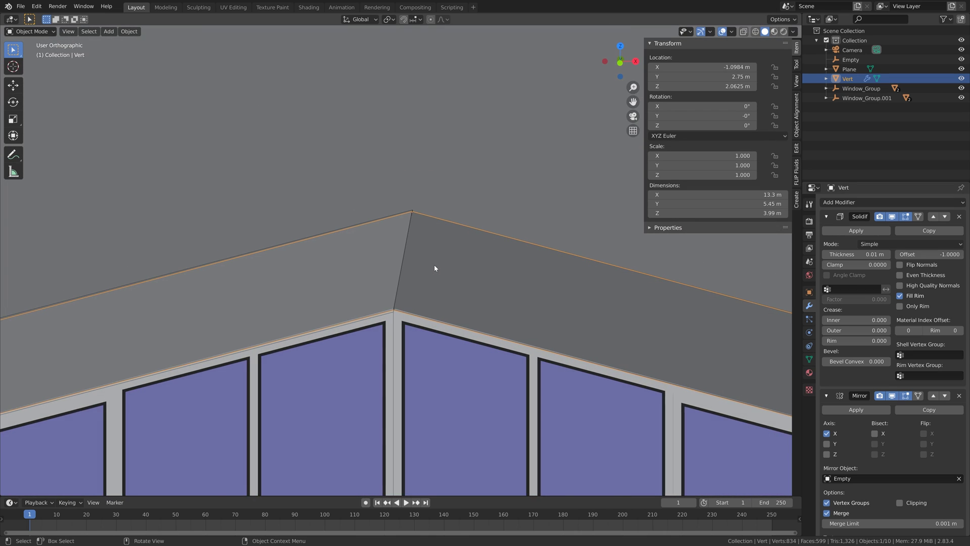
scroll(437, 268, "up", 3)
scroll(438, 271, "down", 1)
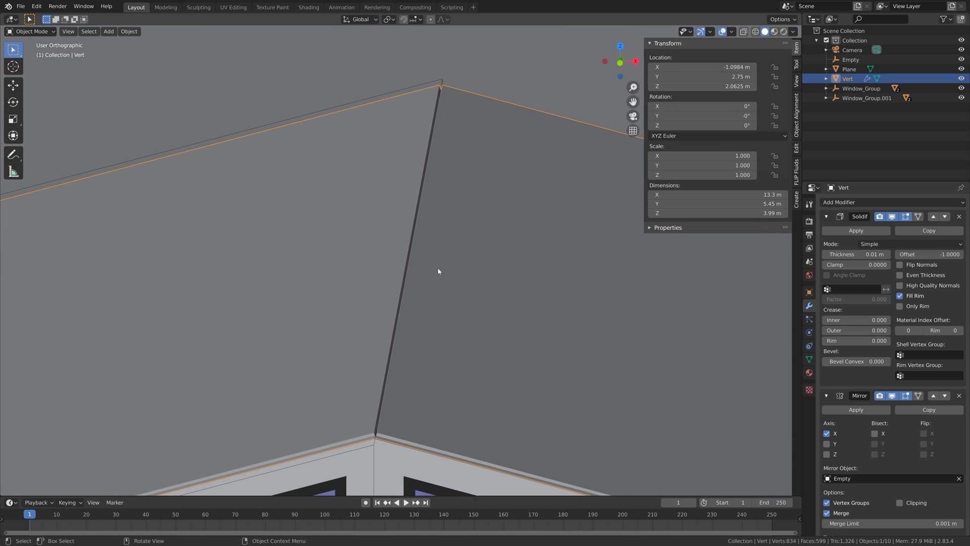
scroll(450, 287, "down", 10)
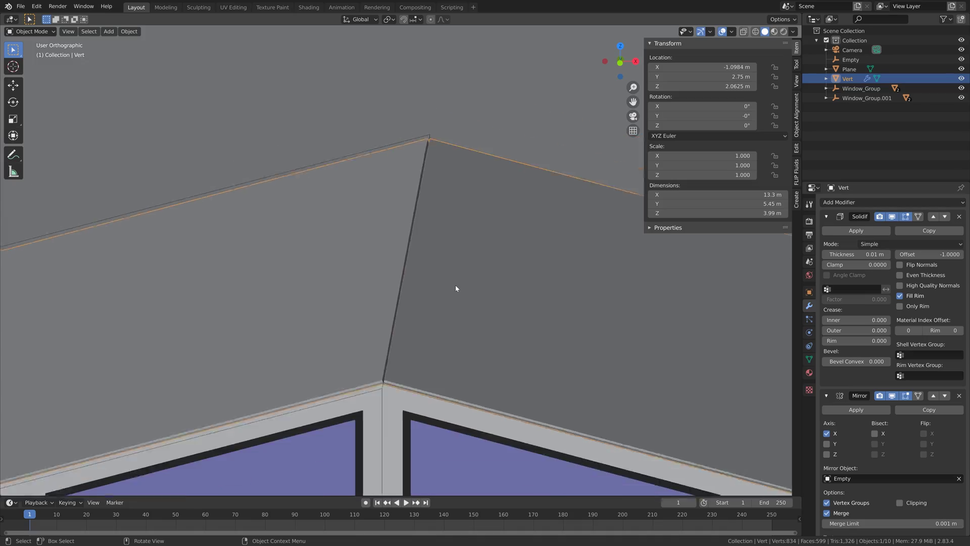
mouse_move(444, 301)
middle_mouse_down()
mouse_move(484, 300)
mouse_move(476, 286)
middle_mouse_up()
scroll(486, 297, "down", 2)
left_click(783, 31)
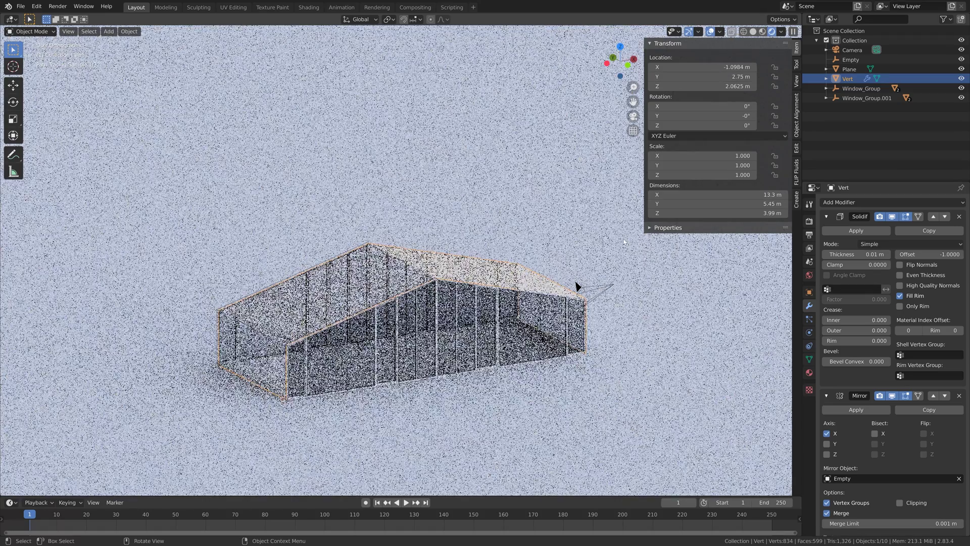
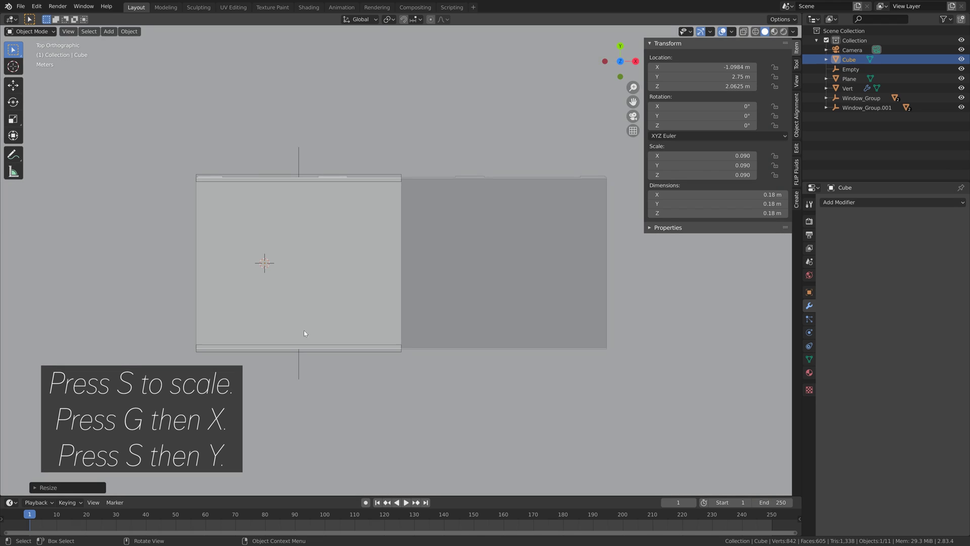
Step: Move the small cube along X to the building's low end wall, about X -3.305 m, and scale it to about 0.07 m
key("g")
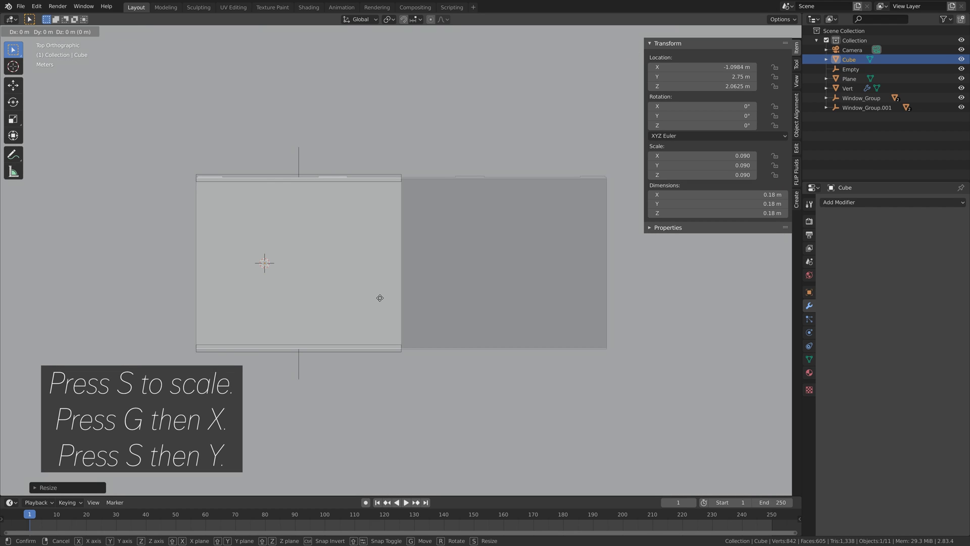
key("x")
left_click(314, 293)
scroll(278, 282, "up", 6)
middle_click_drag(278, 282, 762, 331, "shift")
scroll(398, 349, "up", 5)
middle_click_drag(397, 348, 504, 236, "shift")
key("g")
key("y")
key("x")
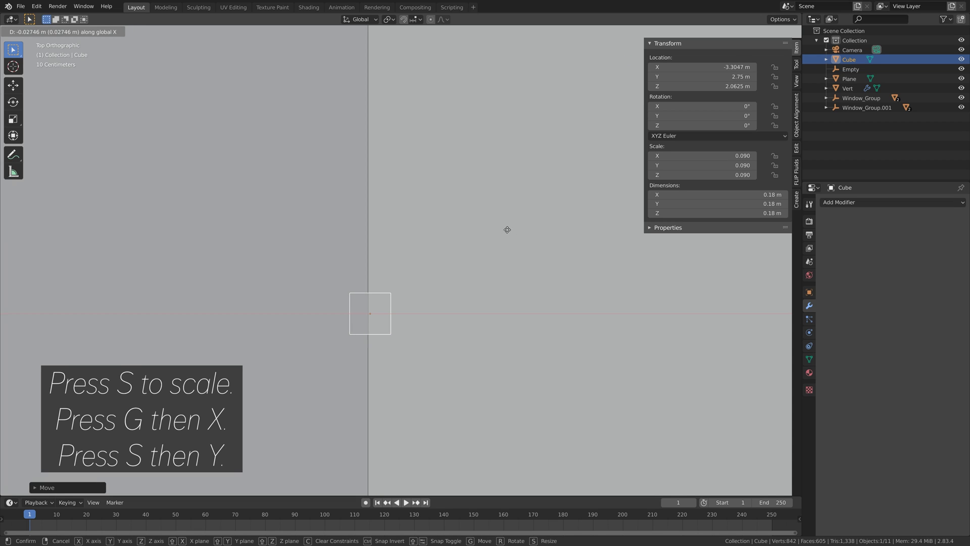
left_click(507, 228)
key("s")
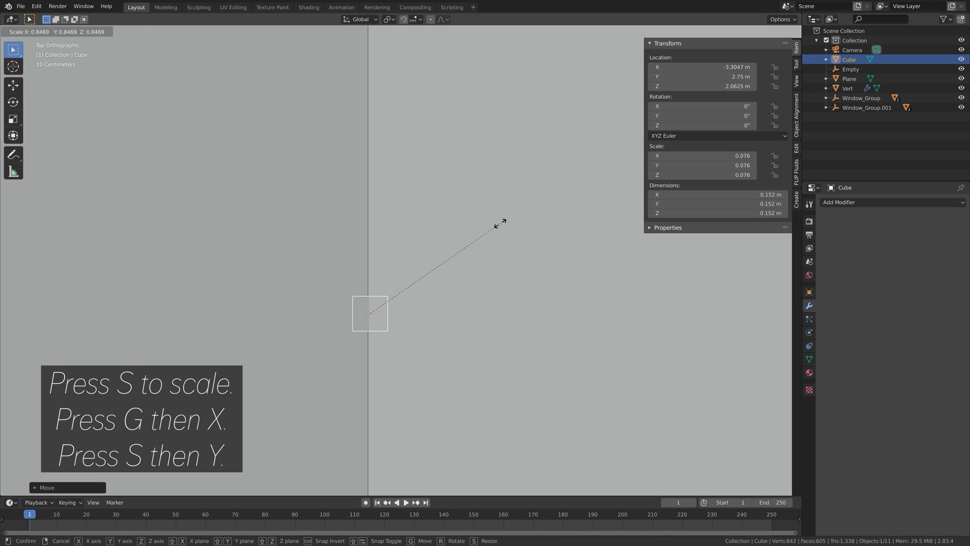
left_click(426, 268)
Step: In wireframe front view, move the cube onto the low roof corner and scale it to about 0.022 m
key("KP_1")
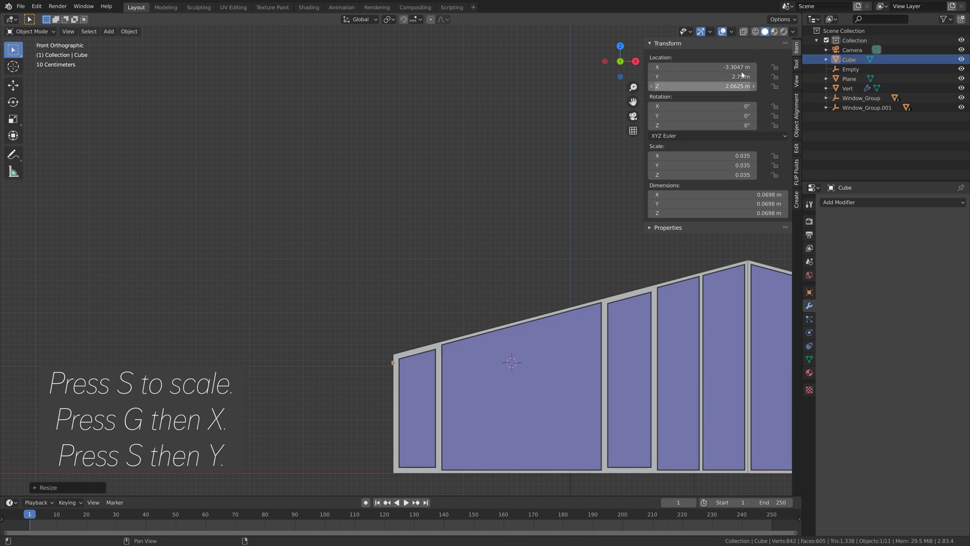
left_click(754, 32)
scroll(444, 308, "up", 6)
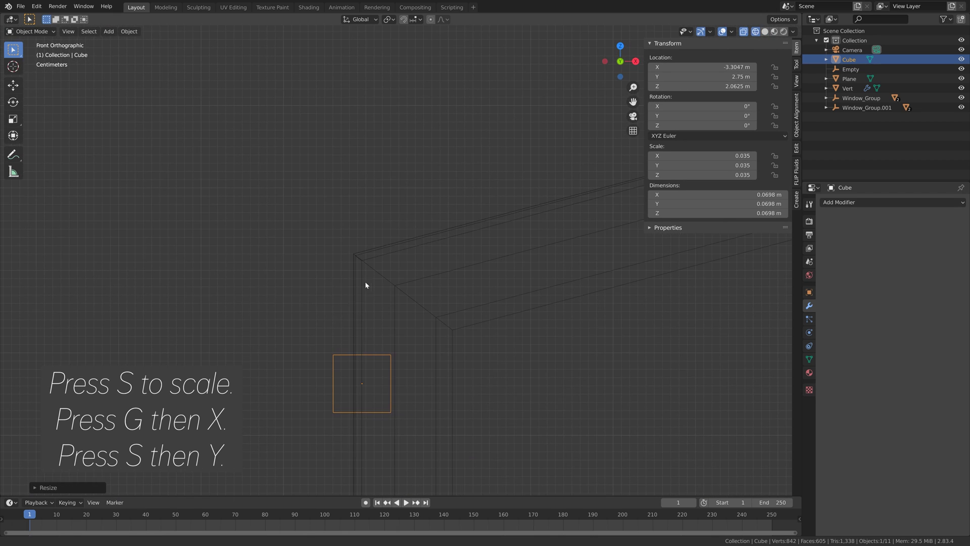
key("g")
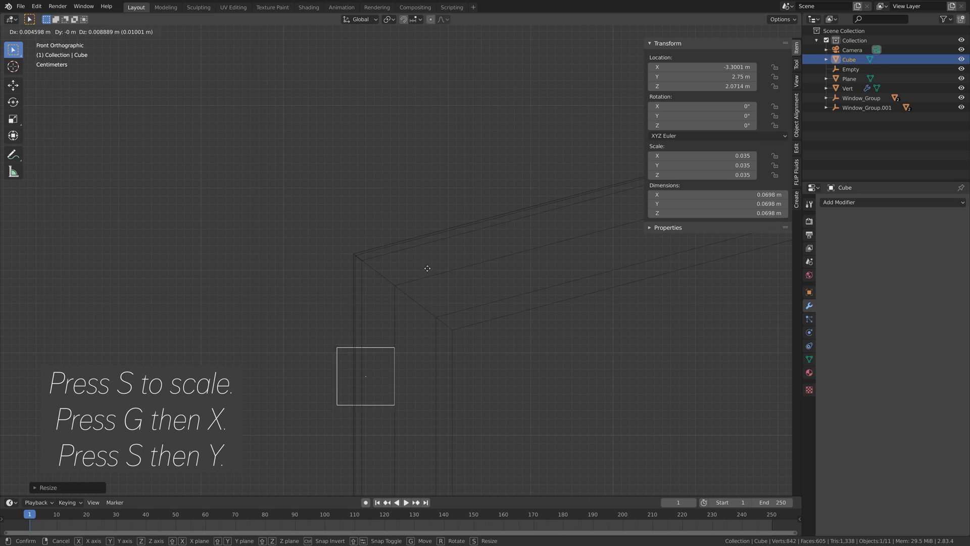
left_click(426, 159)
key("s")
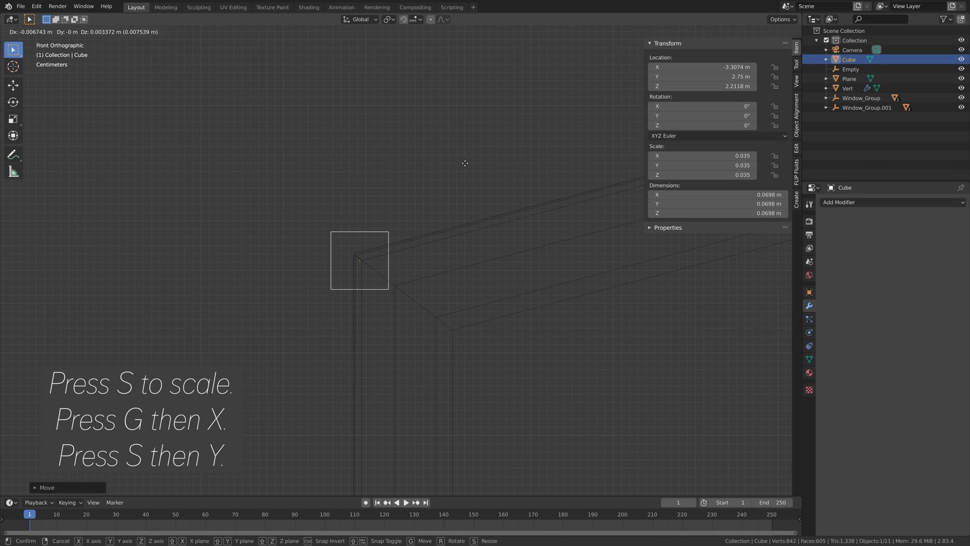
left_click(397, 226)
Step: Scale the cube along Y to about 5.48 m so it forms an eave beam between the two window walls
scroll(376, 304, "down", 5)
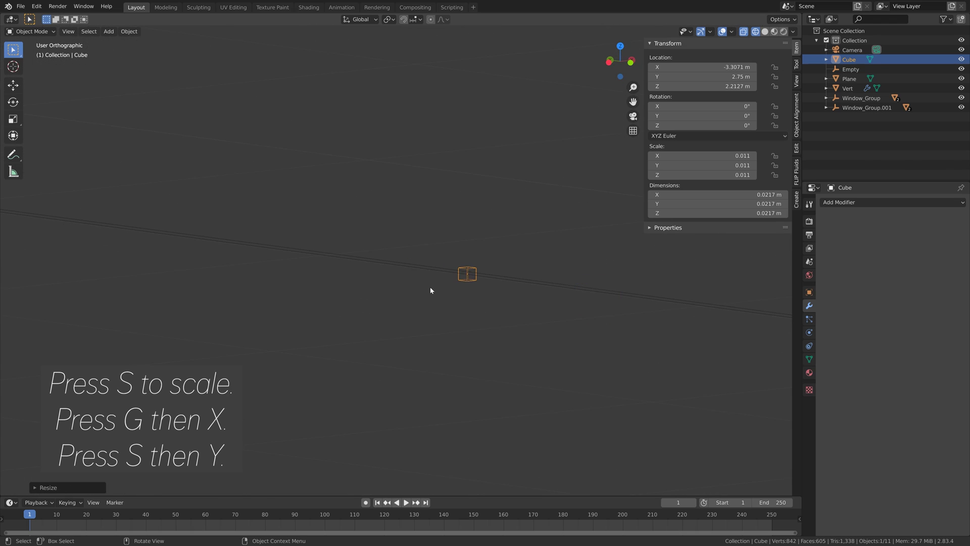
middle_click_drag(429, 287, 444, 312)
key("s")
key("y")
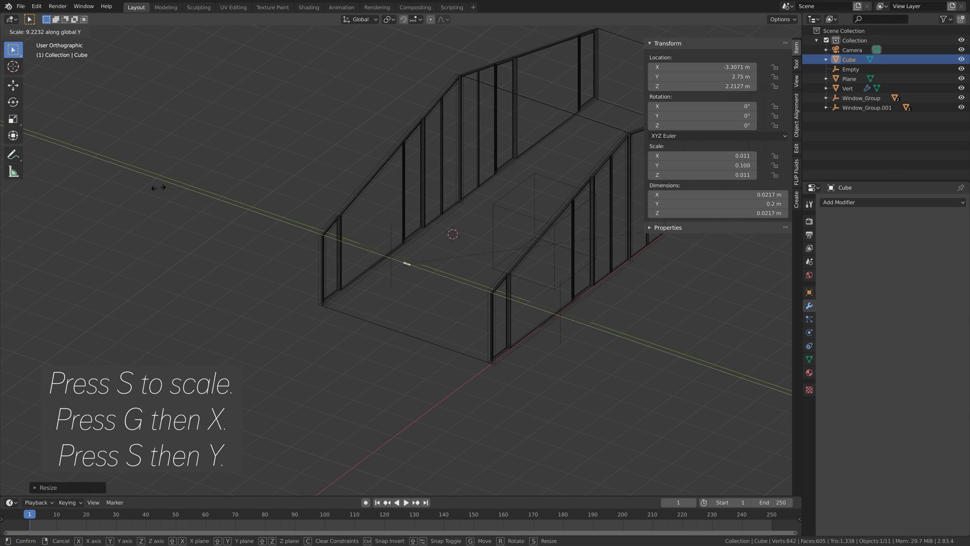
left_click(720, 298)
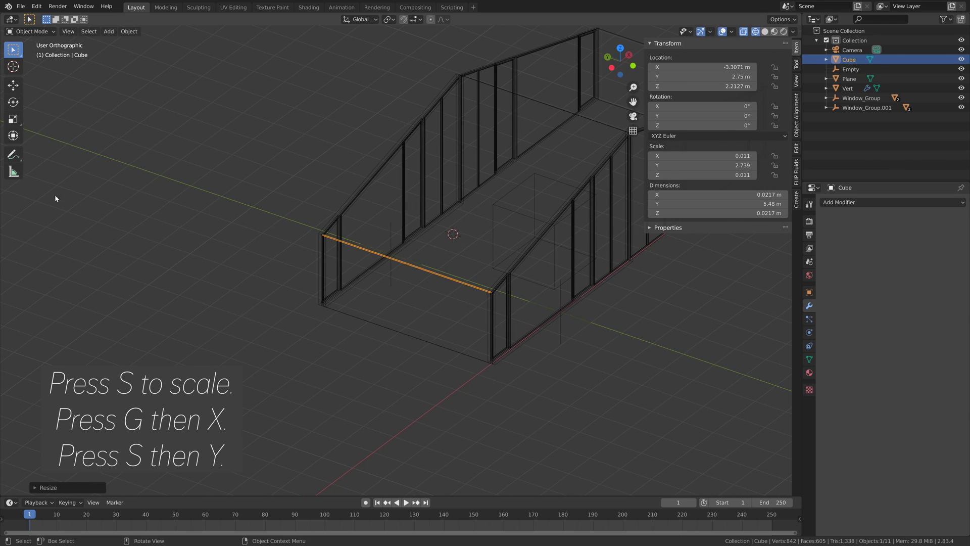
Step: From the top view, shorten the eave beam along Y to about 5.45 m so it ends flush with the window frame
left_click(774, 31)
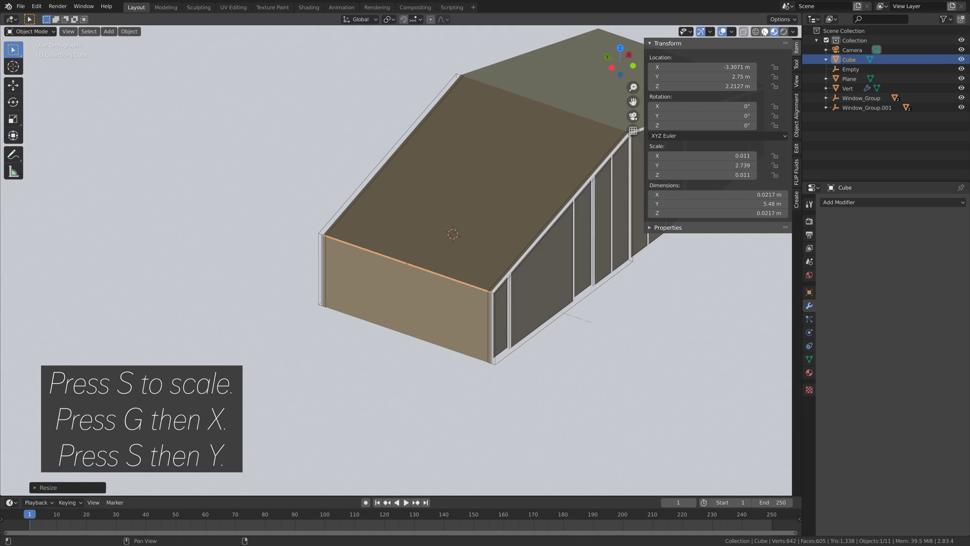
left_click(764, 31)
scroll(449, 251, "up", 3)
mouse_move(449, 251)
middle_mouse_down()
mouse_move(430, 261)
mouse_move(407, 251)
middle_mouse_up()
scroll(475, 303, "up", 4)
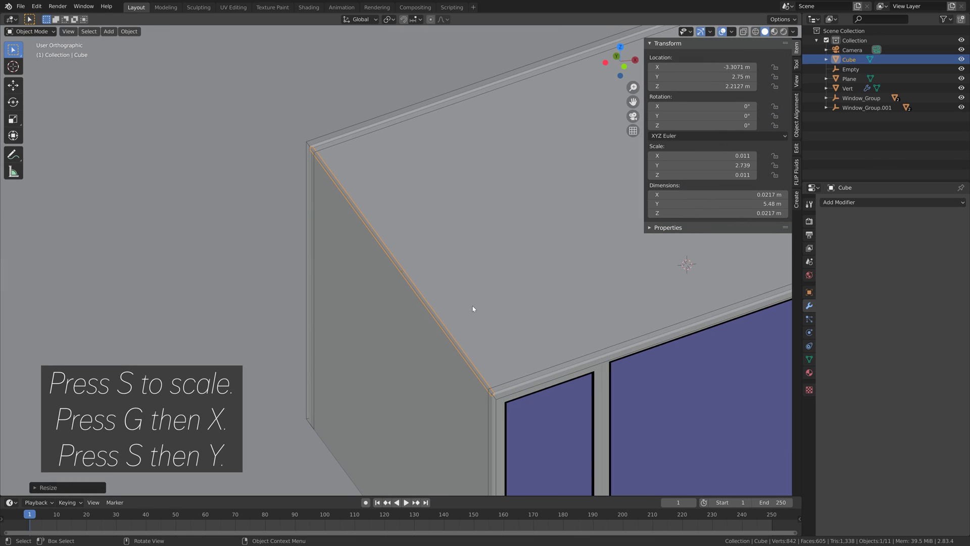
middle_click_drag(472, 305, 513, 308)
key("KP_7")
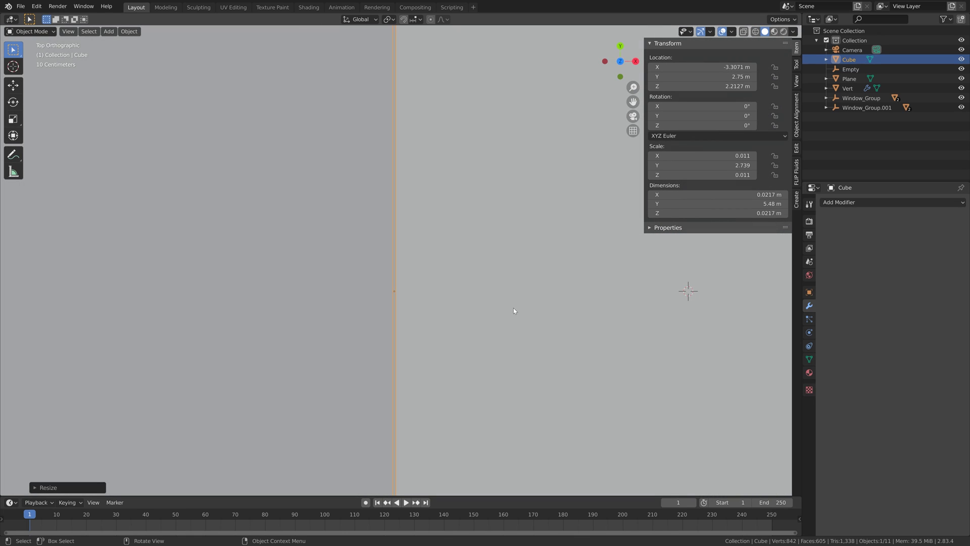
scroll(552, 303, "down", 7)
middle_click_drag(436, 261, 481, 378, "shift")
scroll(514, 342, "up", 8)
middle_click_drag(662, 397, 479, 330, "shift")
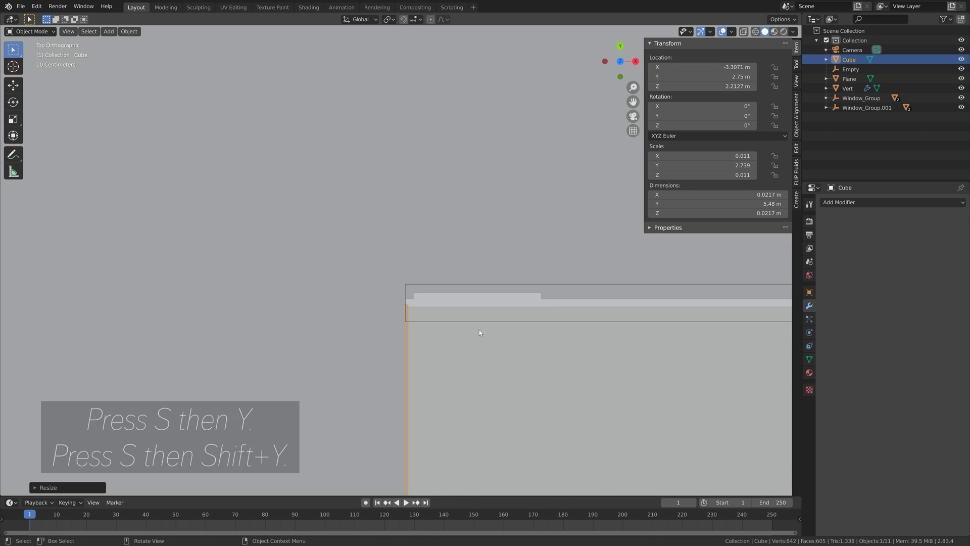
scroll(478, 339, "up", 7)
middle_click_drag(491, 420, 489, 279, "shift")
scroll(489, 279, "up", 7)
key("s")
key("y")
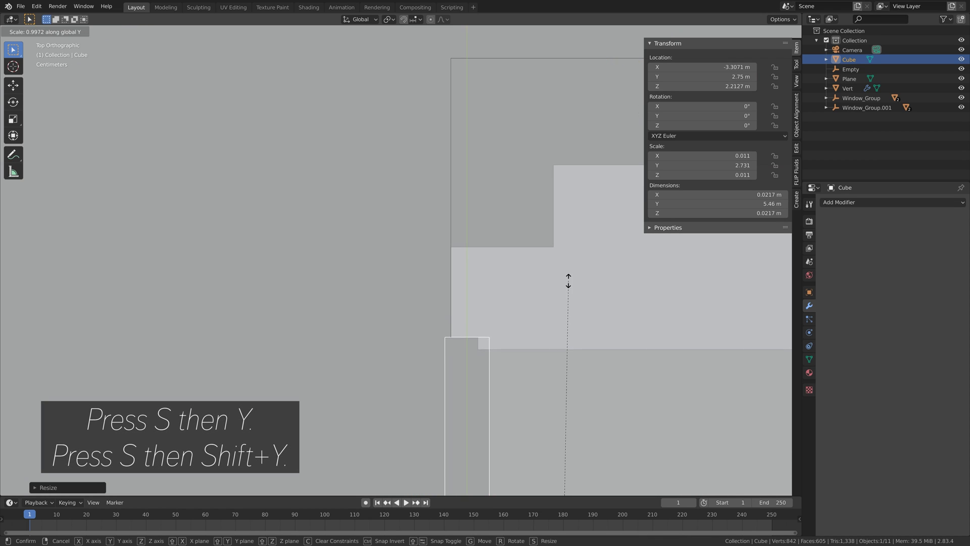
Step: Scale the beam's cross-section to about 0.0153 m without changing its length, and align it with the wall's outer edge at about X -3.3095 m
key("shift+y")
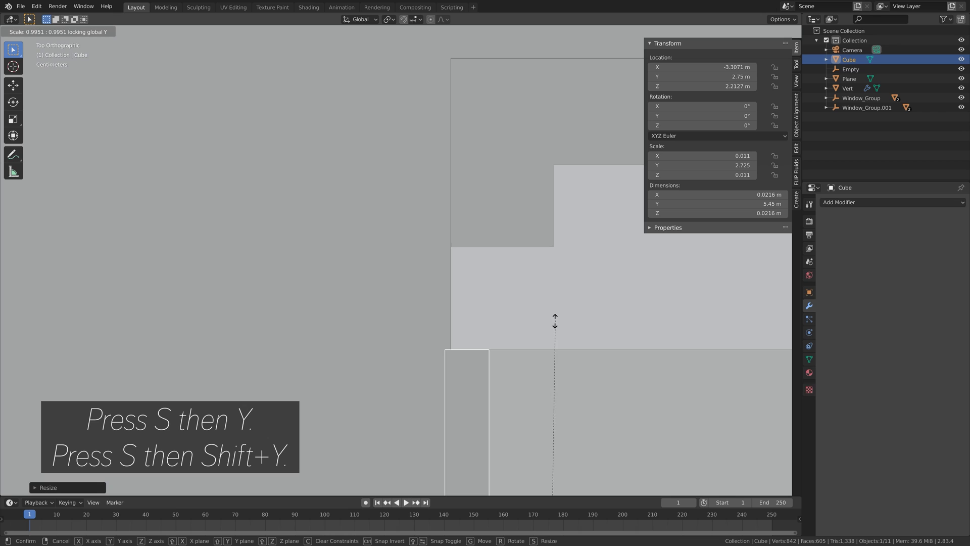
left_click(498, 487)
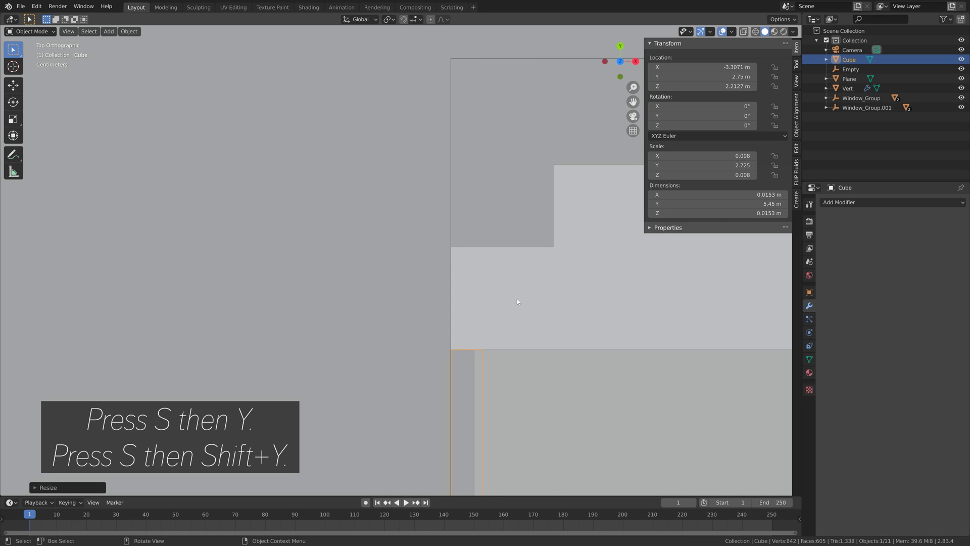
key("g")
key("x")
left_click(520, 333)
scroll(510, 359, "down", 20)
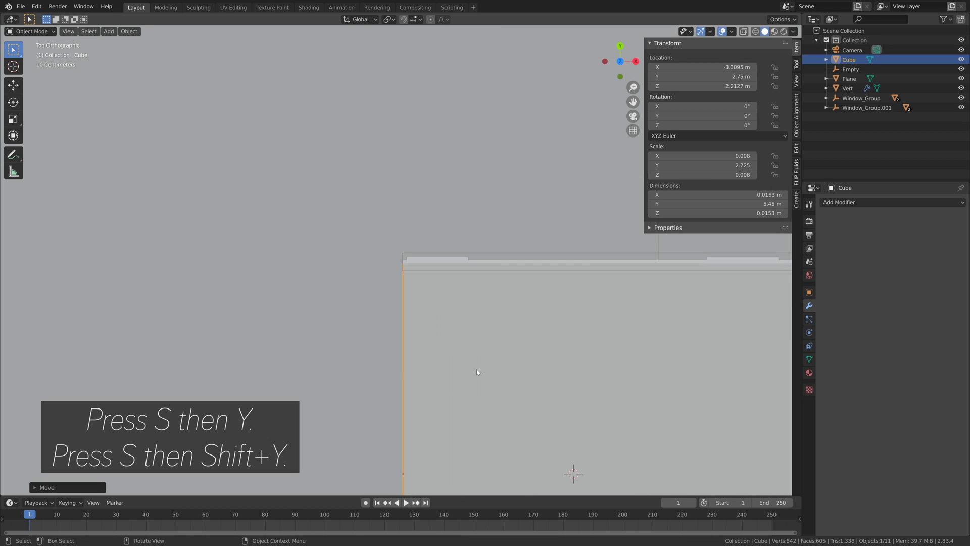
Step: Assign the existing PVC material to the eave beam and preview it in rendered shading with overlays hidden
middle_click_drag(476, 370, 497, 289)
scroll(514, 299, "up", 6)
scroll(505, 288, "up", 5)
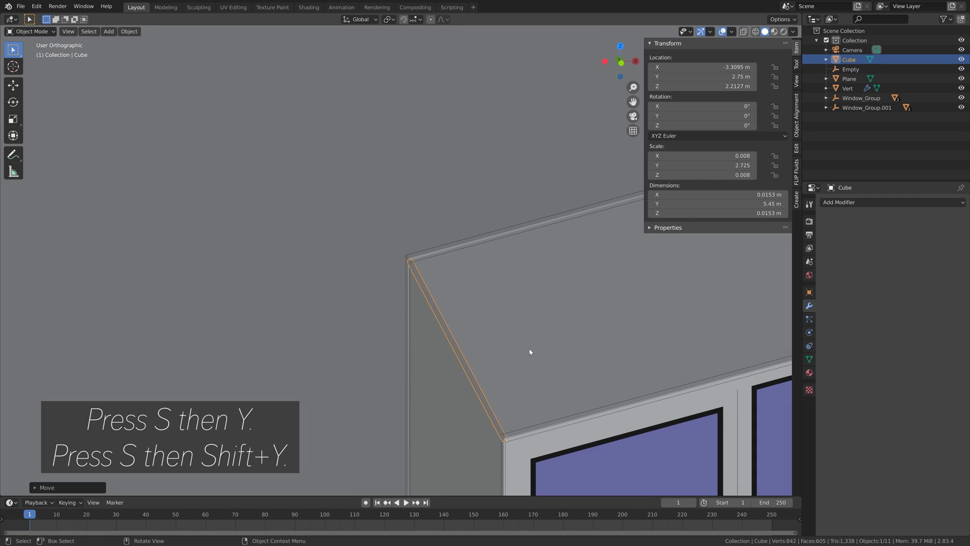
left_click(809, 373)
left_click(827, 233)
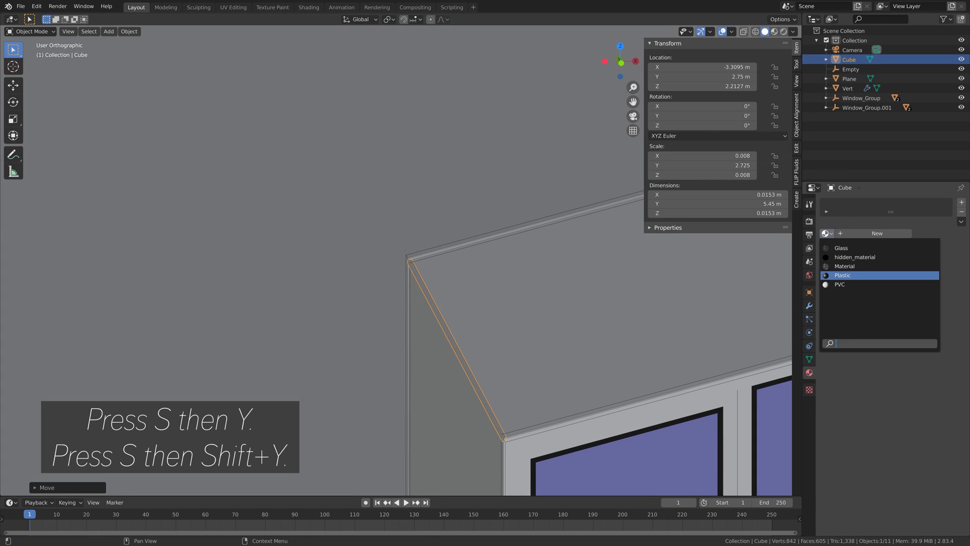
left_click(851, 278)
left_click(784, 31)
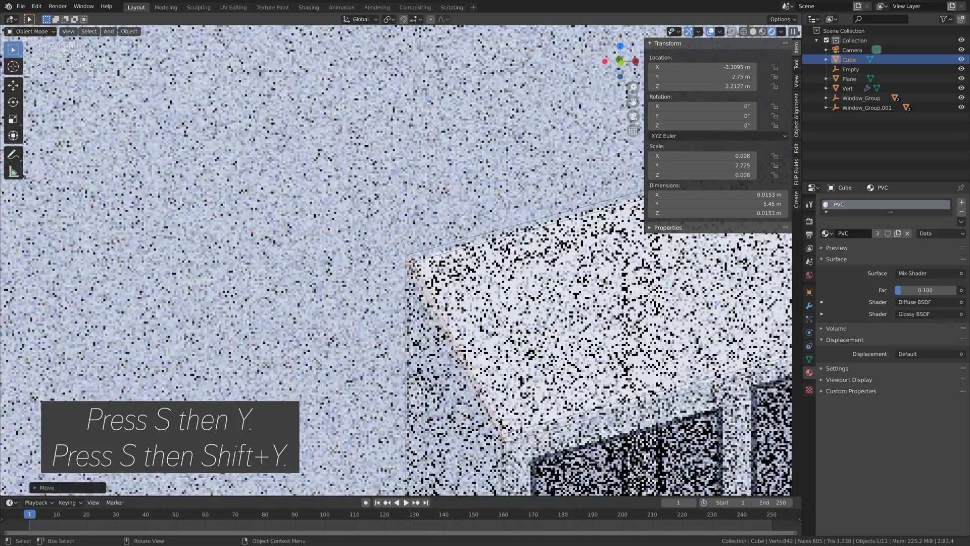
scroll(545, 331, "down", 8)
left_click(711, 31)
middle_click_drag(539, 217, 584, 223)
Step: In solid shading, thicken the beam's cross-section to about 0.032 m and lengthen it along Y to about 5.55 m
left_click(753, 31)
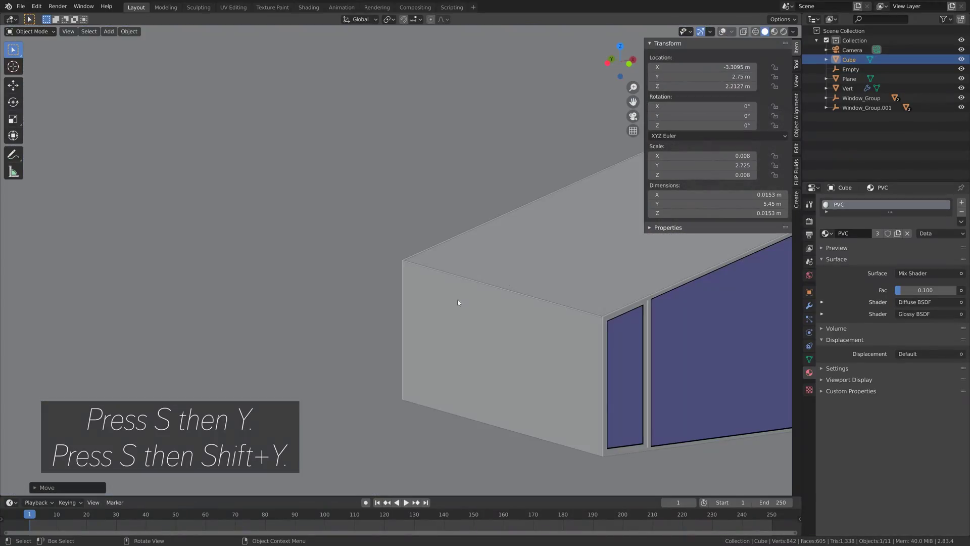
key("s")
key("shift+y")
left_click(610, 221)
scroll(595, 288, "up", 5)
key("s")
key("y")
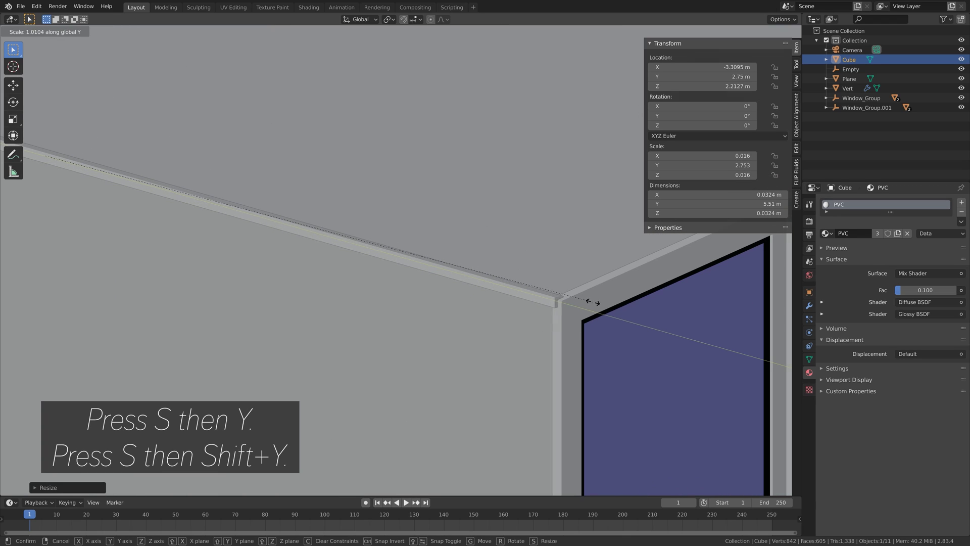
left_click(597, 301)
Step: From the front view, move the beam inside the frame's upper corner, to about X -3.298 m and Z 2.207 m
scroll(572, 292, "down", 11)
key("KP_1")
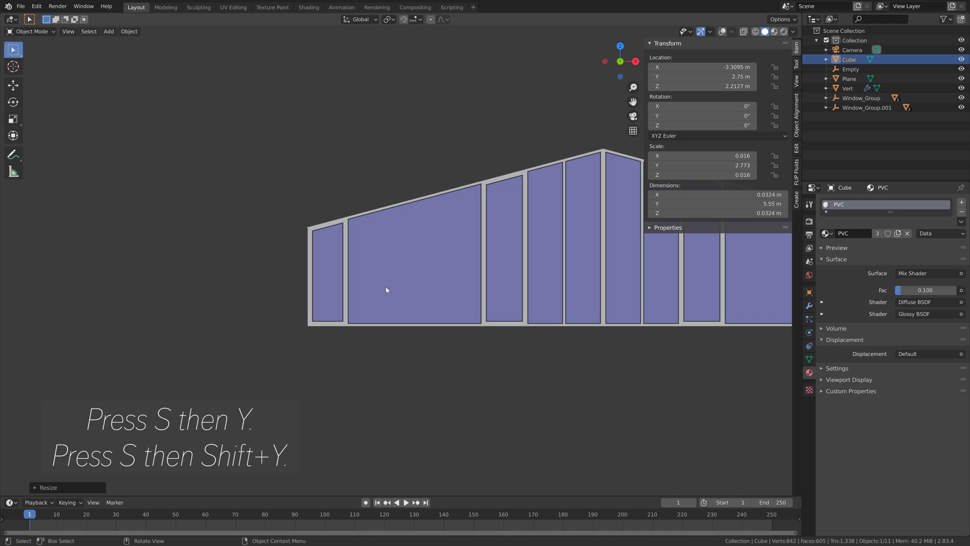
scroll(320, 251, "up", 7)
middle_click_drag(258, 197, 479, 301, "shift")
scroll(479, 301, "up", 4)
key("g")
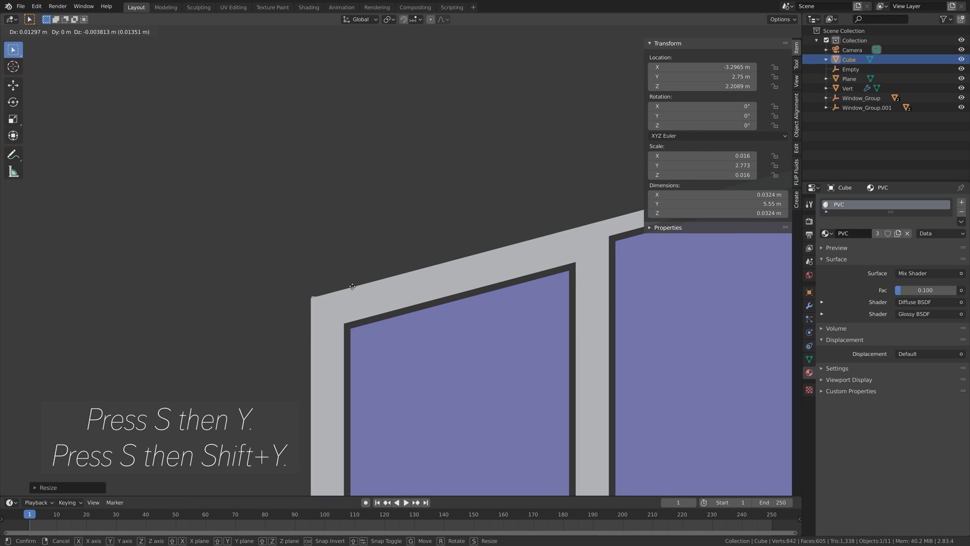
left_click(352, 286)
Step: Look through the camera, lock it to the view, and frame the whole building from the low end wall's corner
scroll(523, 179, "down", 3)
key("KP_0")
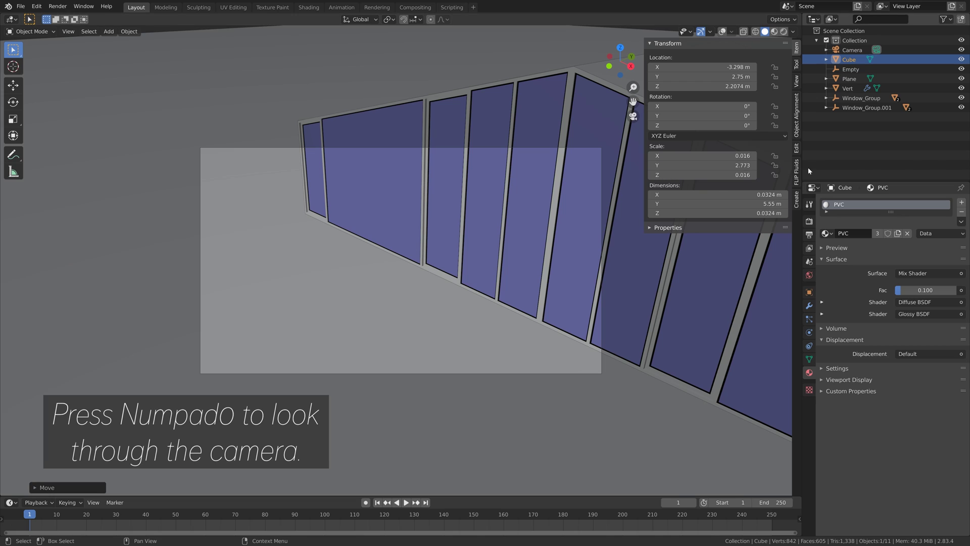
left_click(797, 81)
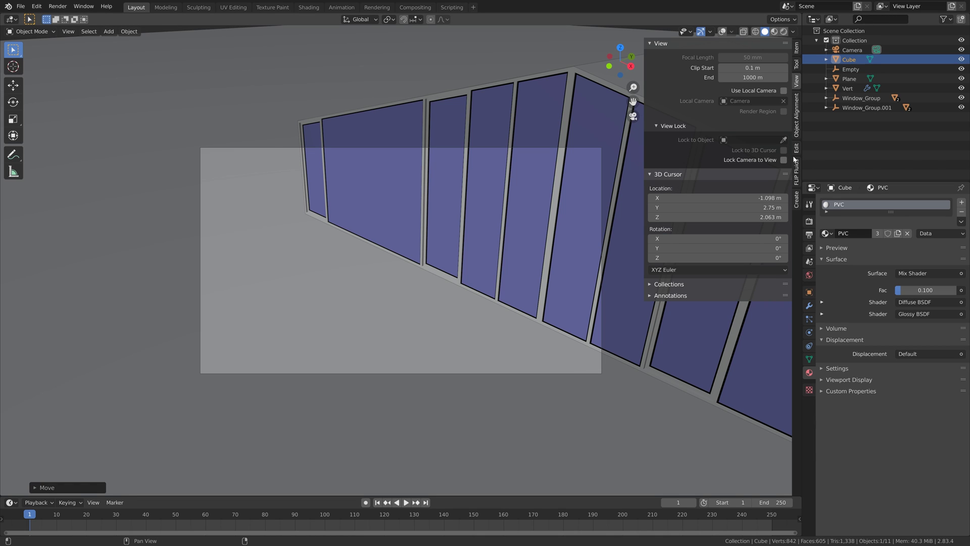
left_click(784, 159)
middle_click_drag(581, 212, 404, 303)
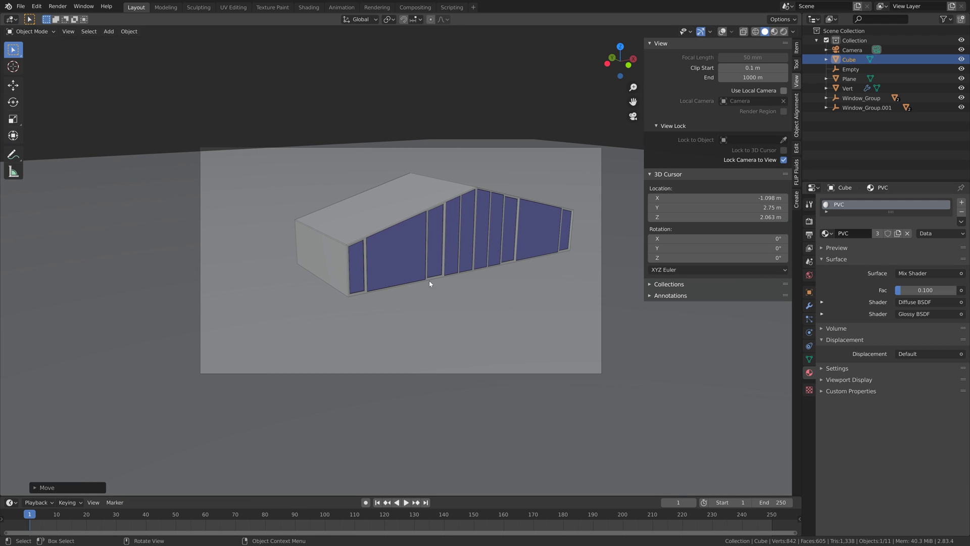
scroll(398, 255, "up", 8)
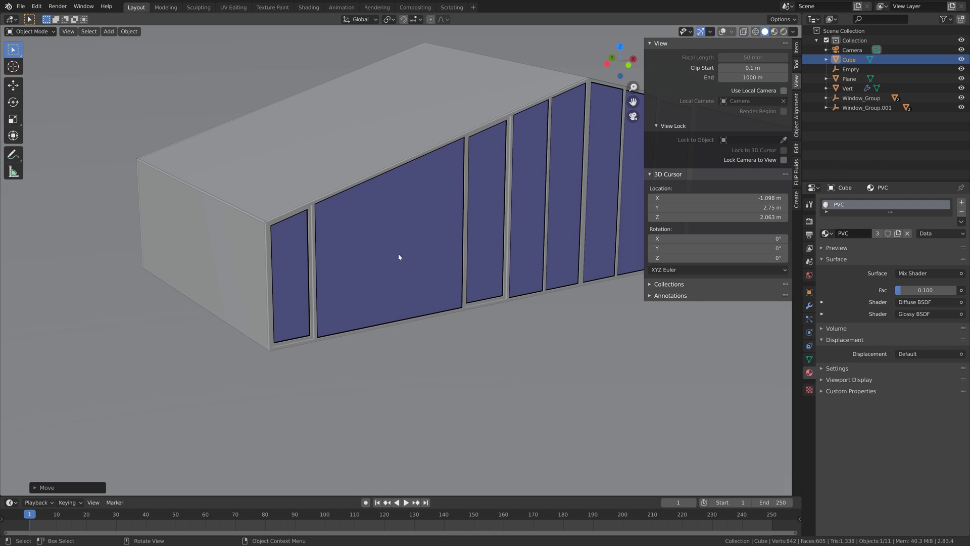
Step: Check the beam's corner in rendered shading, and scale its cross-section by about 1.3 while keeping its length
middle_click_drag(249, 243, 438, 361, "shift")
scroll(388, 381, "up", 4)
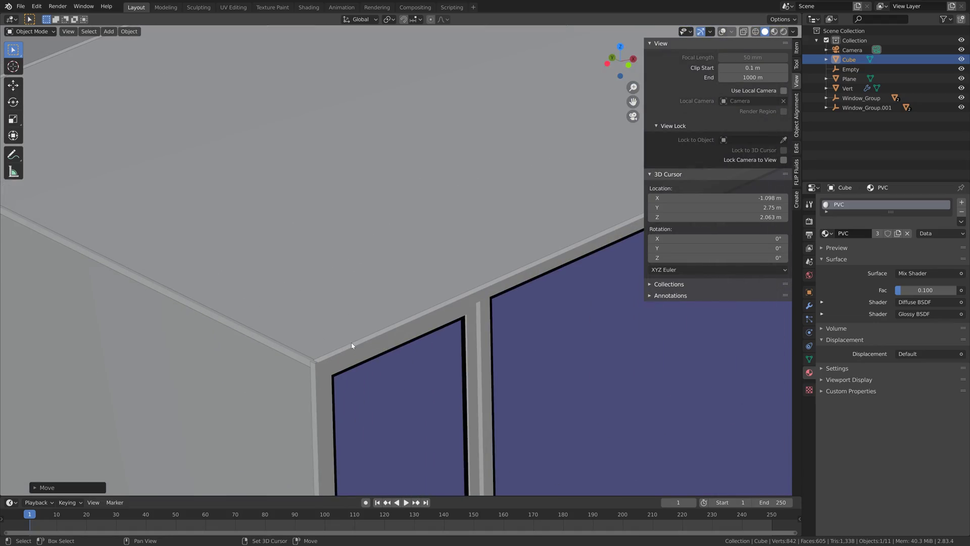
scroll(388, 380, "down", 4)
left_click(784, 32)
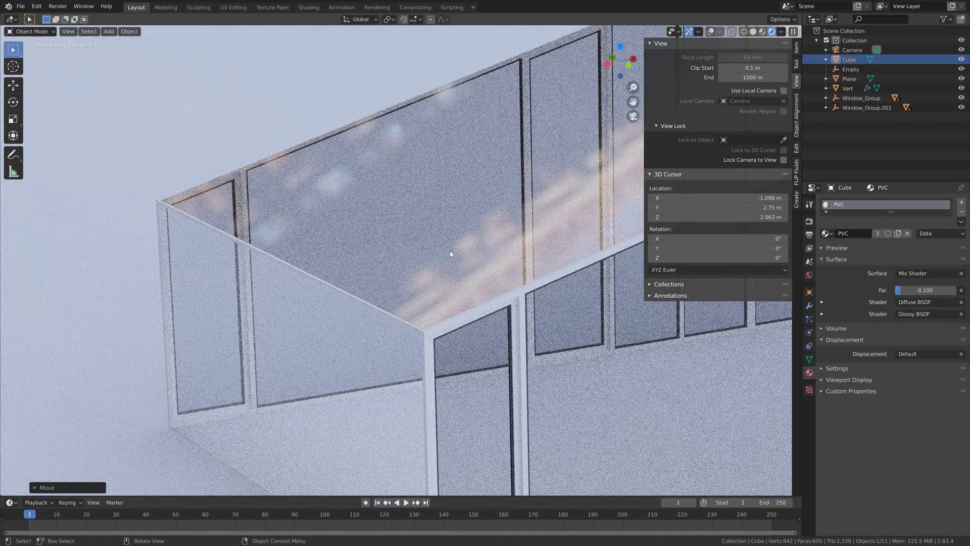
scroll(458, 256, "down", 5)
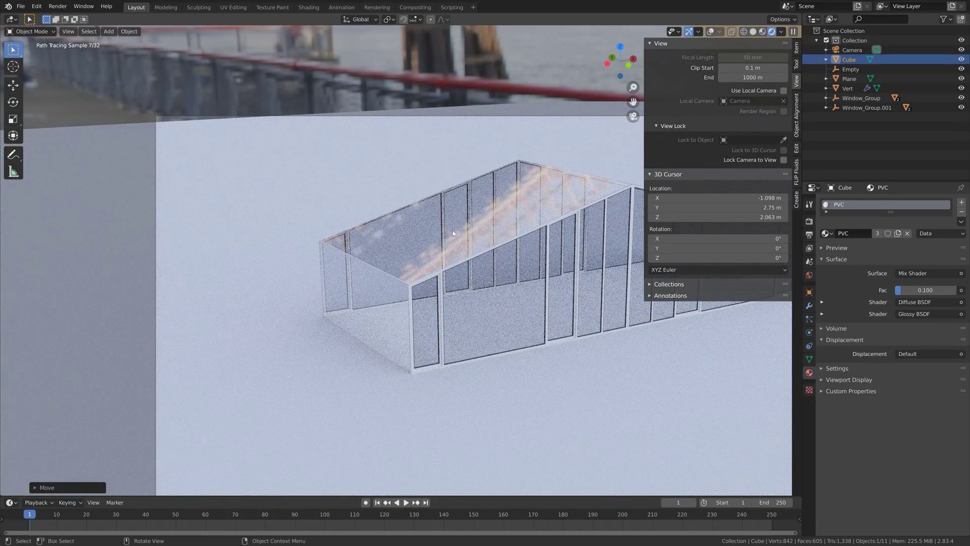
key("s")
key("shift+y")
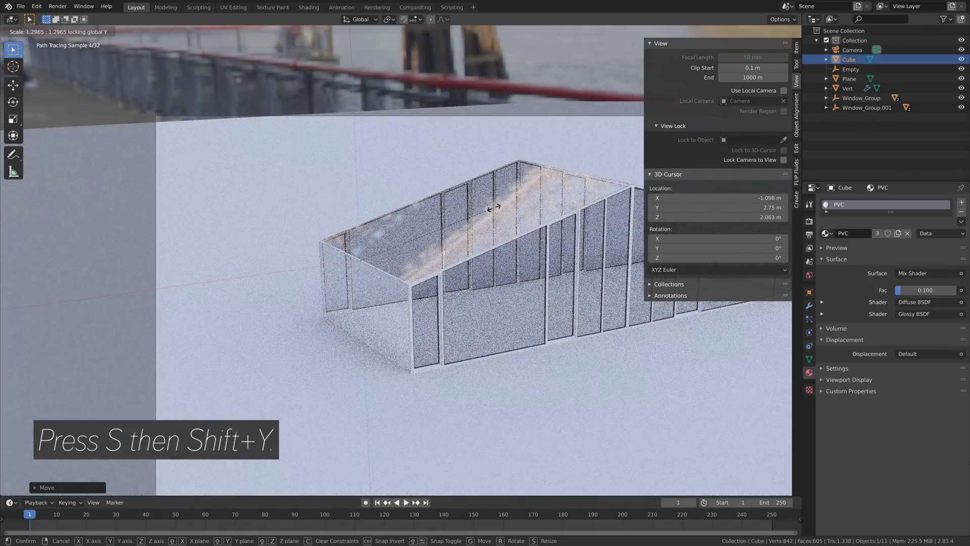
left_click(495, 207)
left_click(764, 31)
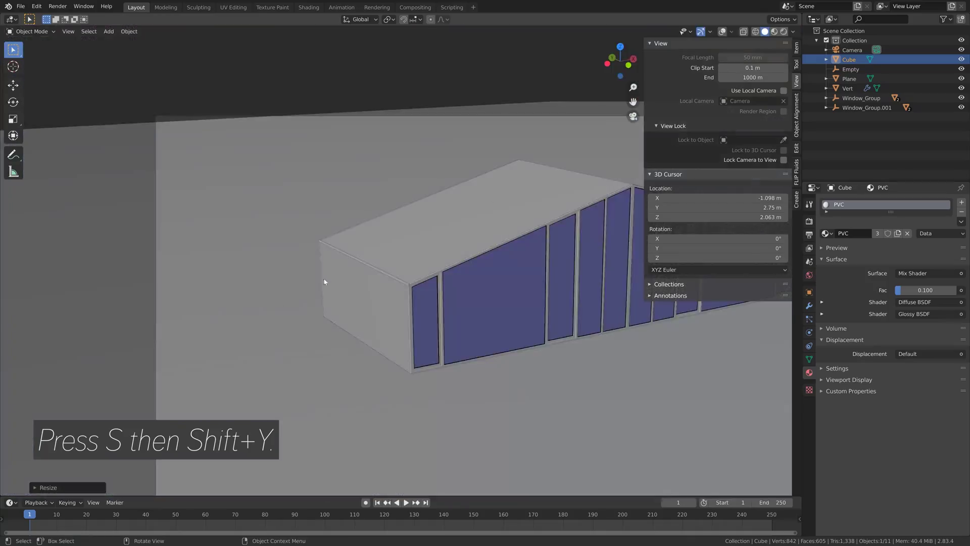
Step: Nudge the beam in small moves along Z and X until it sits on the low end wall's upper edge at the frame corner
scroll(325, 281, "up", 5)
key("g")
key("z")
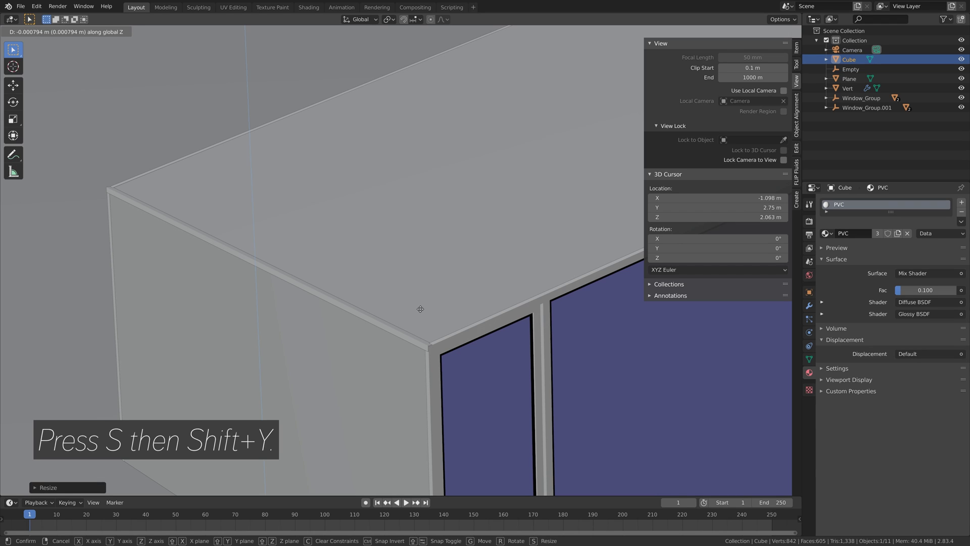
left_click(421, 309)
key("g")
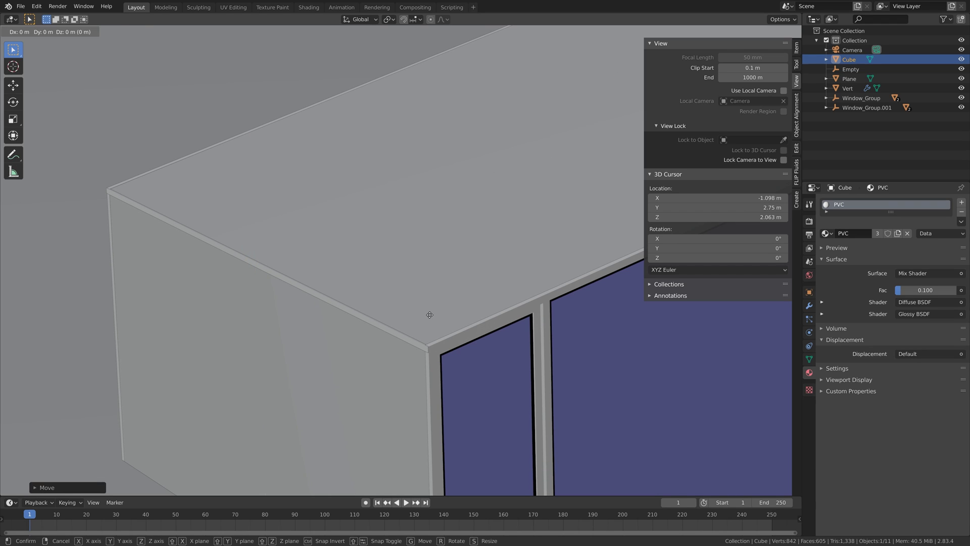
key("x")
left_click(431, 312)
key("g")
key("z")
left_click(432, 310)
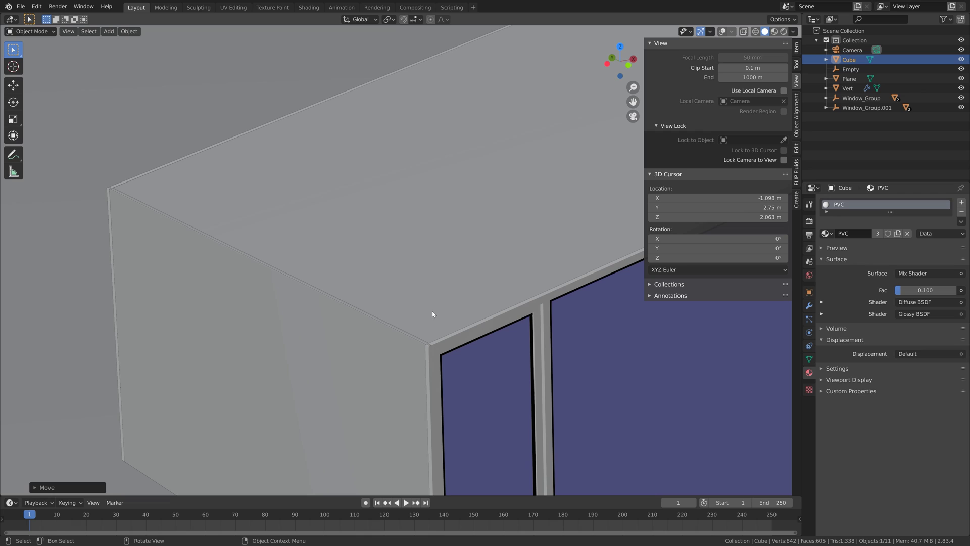
key("g")
key("x")
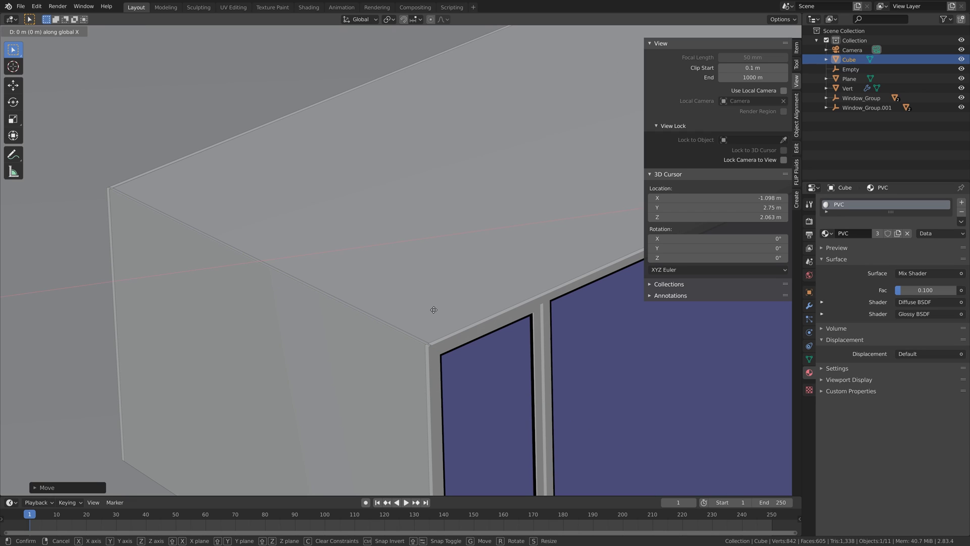
left_click(411, 302)
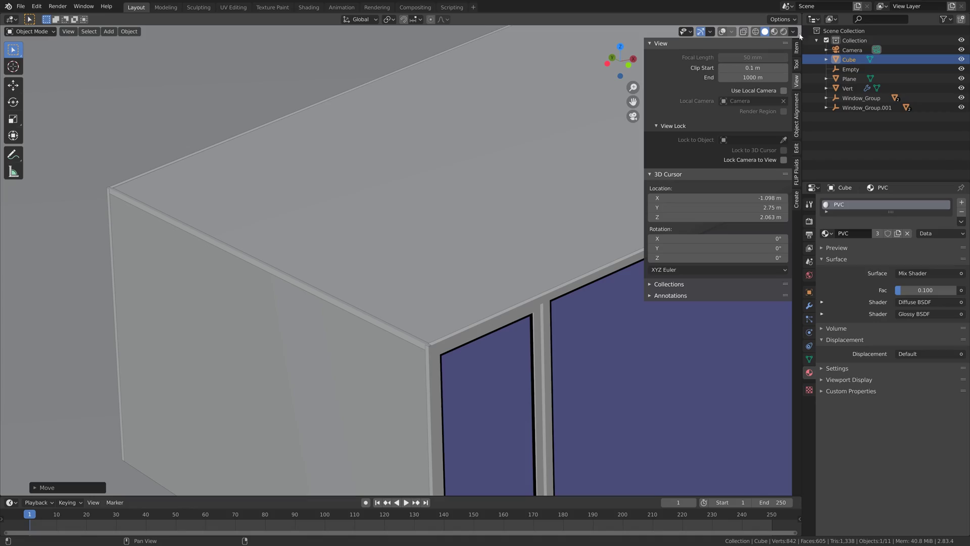
Step: Check the beam's corner in rendered shading, and return to solid shading with overlays on and the beam selected
left_click(784, 32)
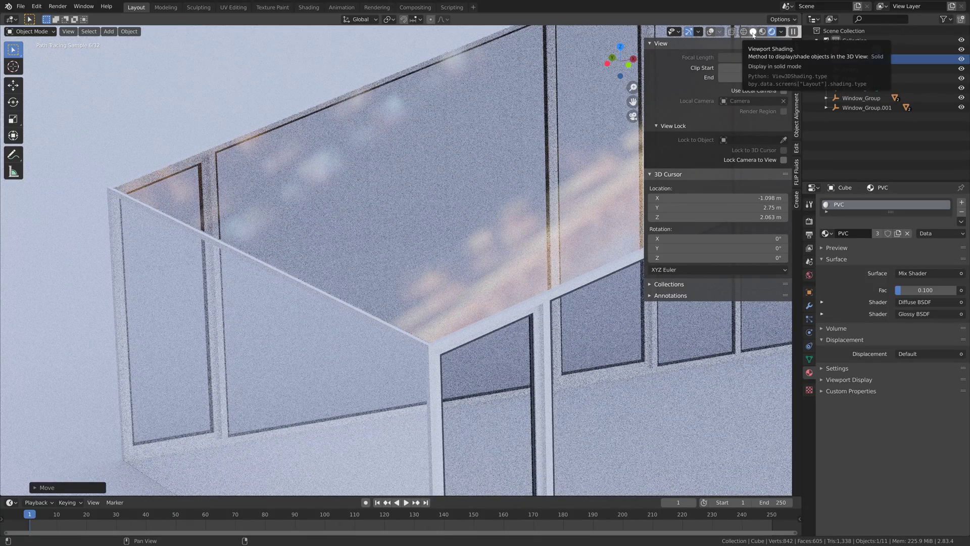
left_click(752, 31)
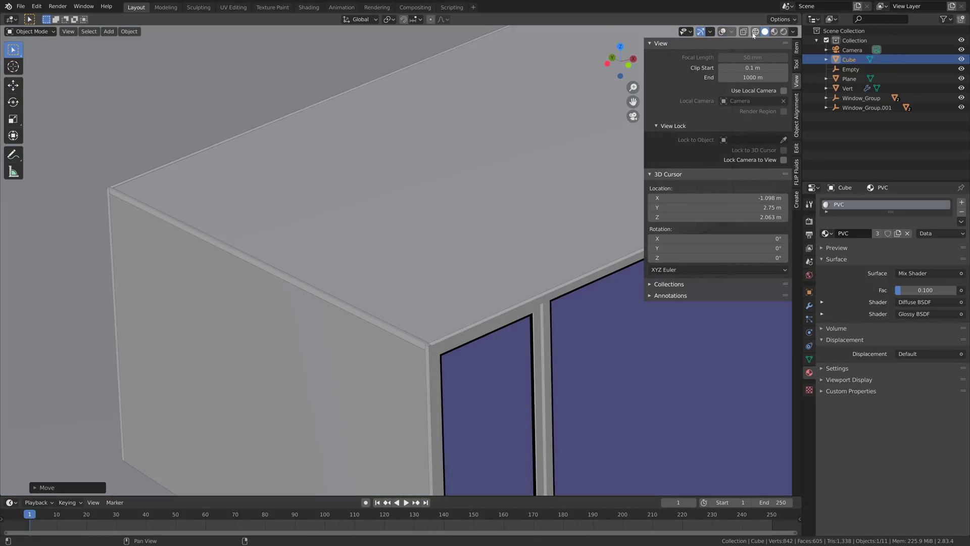
left_click(407, 338)
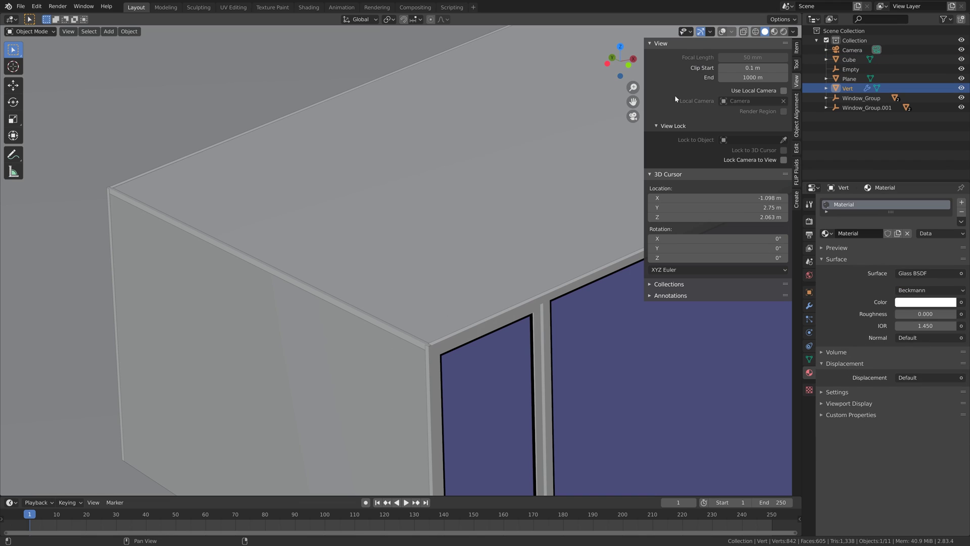
left_click(727, 32)
left_click(402, 337)
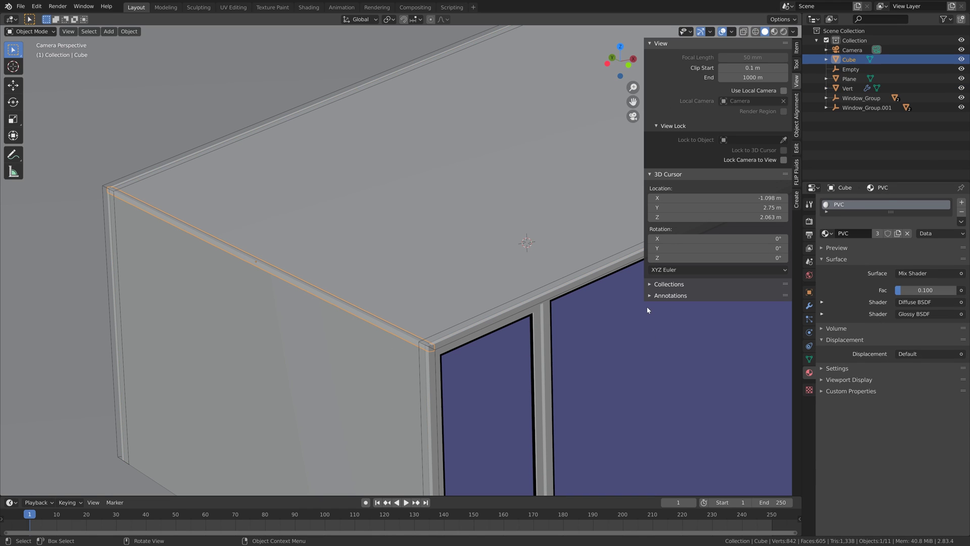
Step: Save the scene as a new incremented file, tut3.blend
scroll(489, 310, "down", 6)
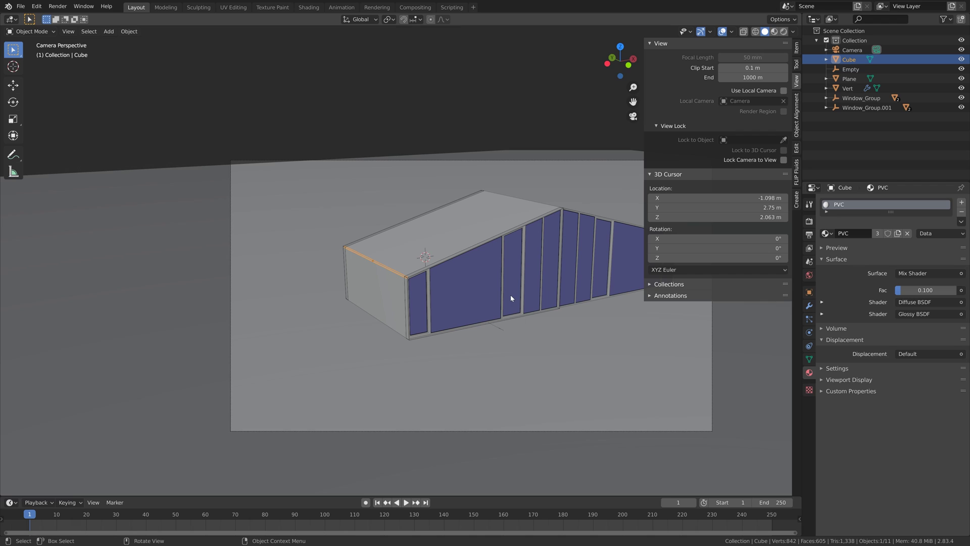
left_click(20, 6)
left_click(23, 82)
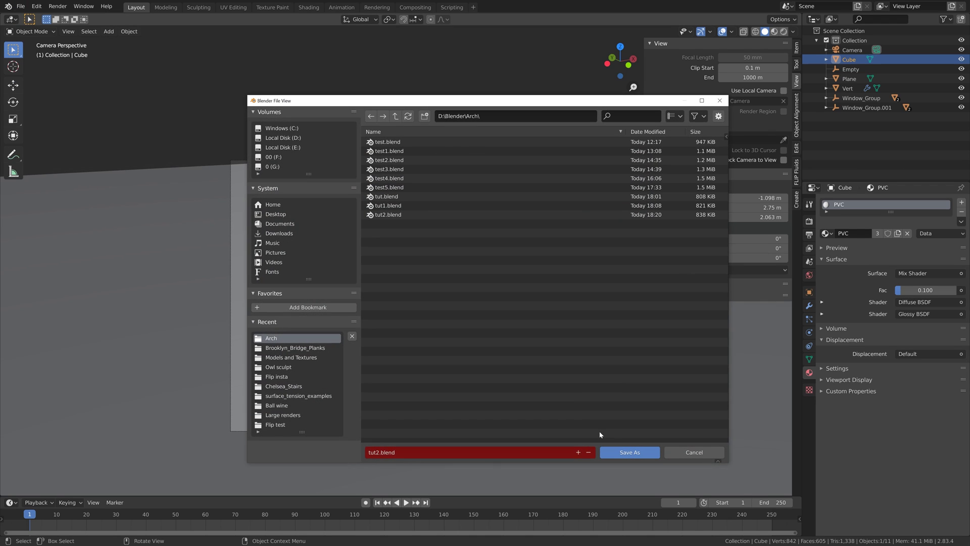
left_click(578, 452)
left_click(629, 452)
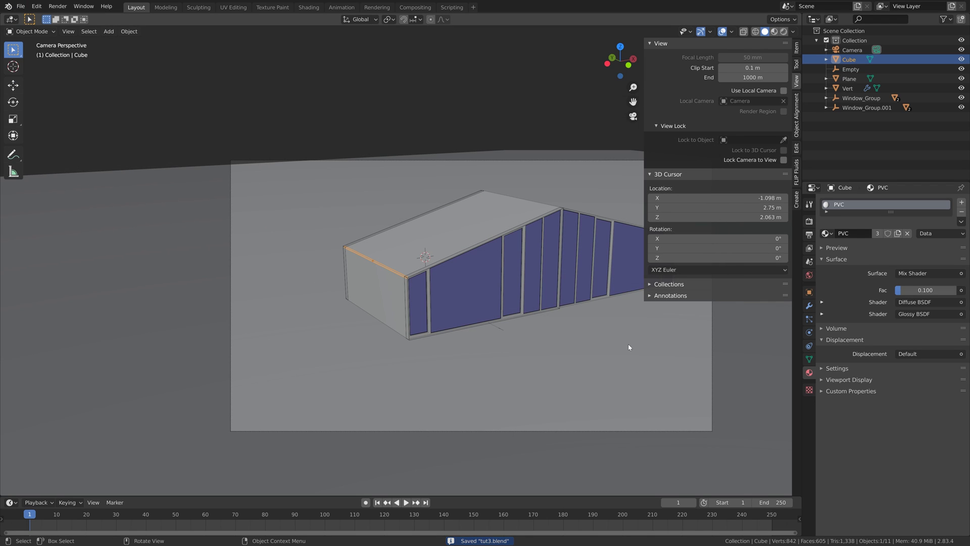
Step: From the front view, duplicate the low edge's beam and place the copy at the roof ridge
key("KP_3")
key("KP_1")
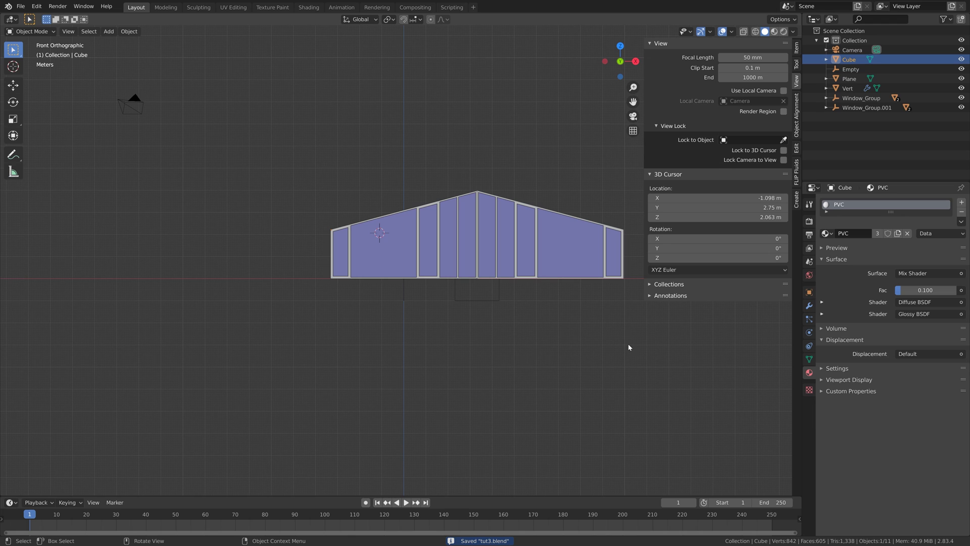
scroll(531, 206, "up", 7)
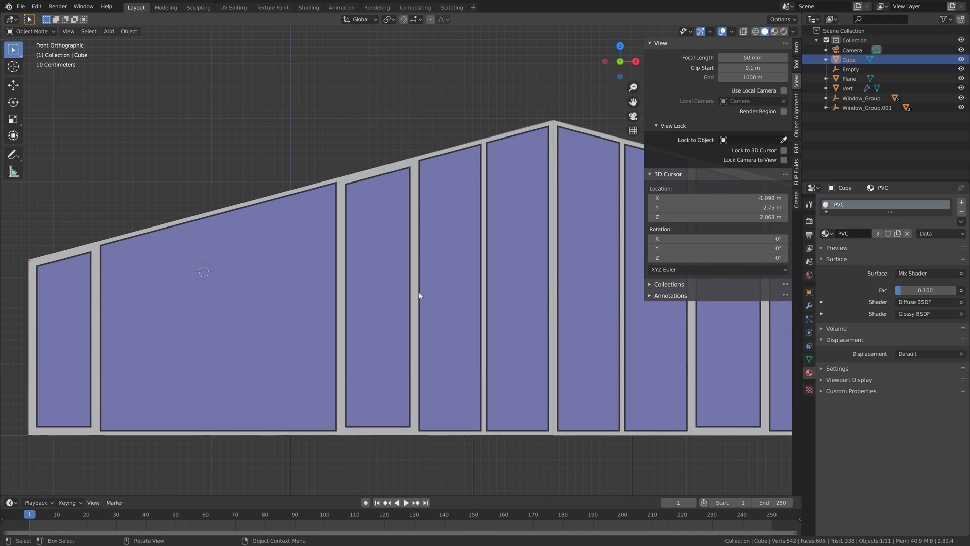
key("shift+d")
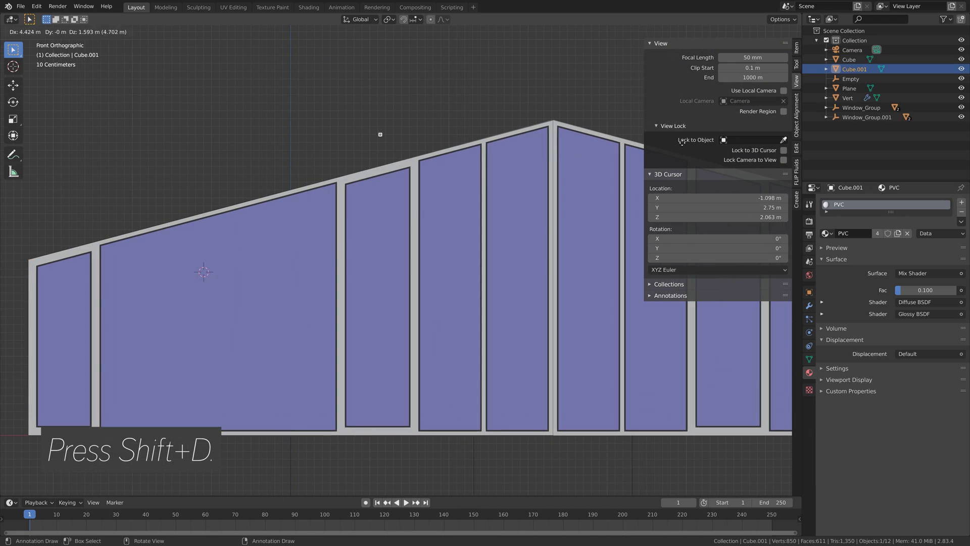
left_click(46, 130)
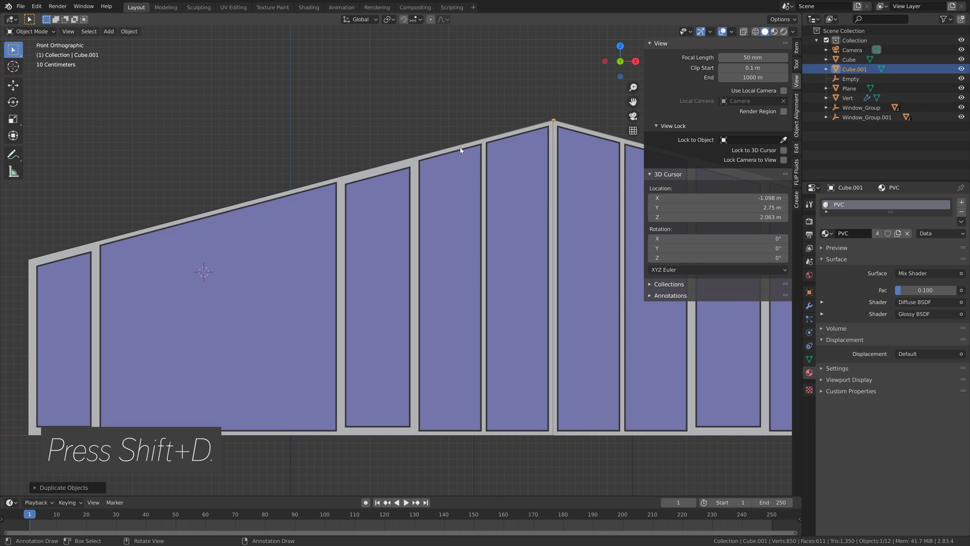
Step: Align the duplicated ridge beam with the gable apex, centring it on the vertical frame seam and lowering it slightly
scroll(474, 167, "up", 6)
middle_click_drag(483, 175, 182, 113, "shift")
scroll(490, 311, "up", 7)
scroll(490, 310, "up", 2)
middle_click_drag(528, 289, 178, 141, "shift")
scroll(603, 330, "up", 4)
scroll(604, 331, "up", 3)
middle_click_drag(594, 322, 420, 192, "shift")
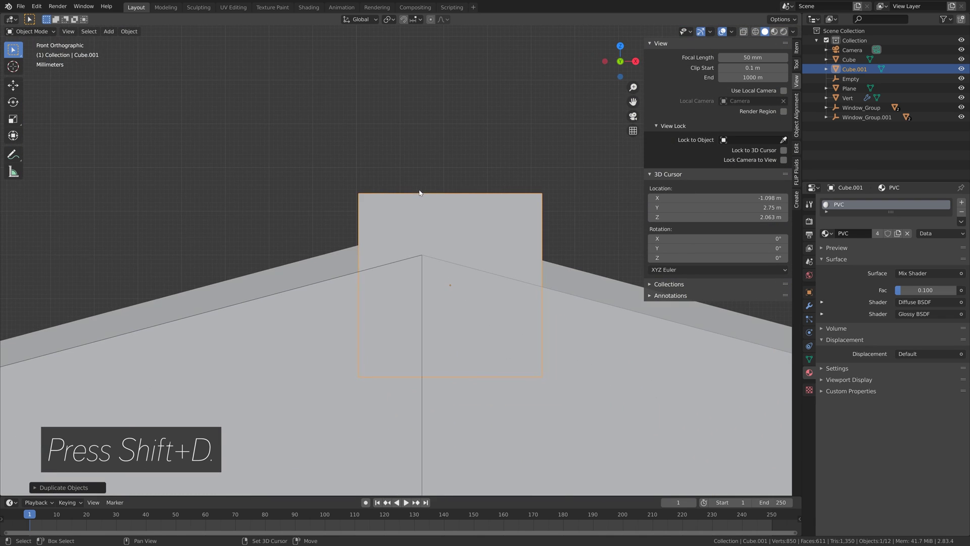
key("shift+d")
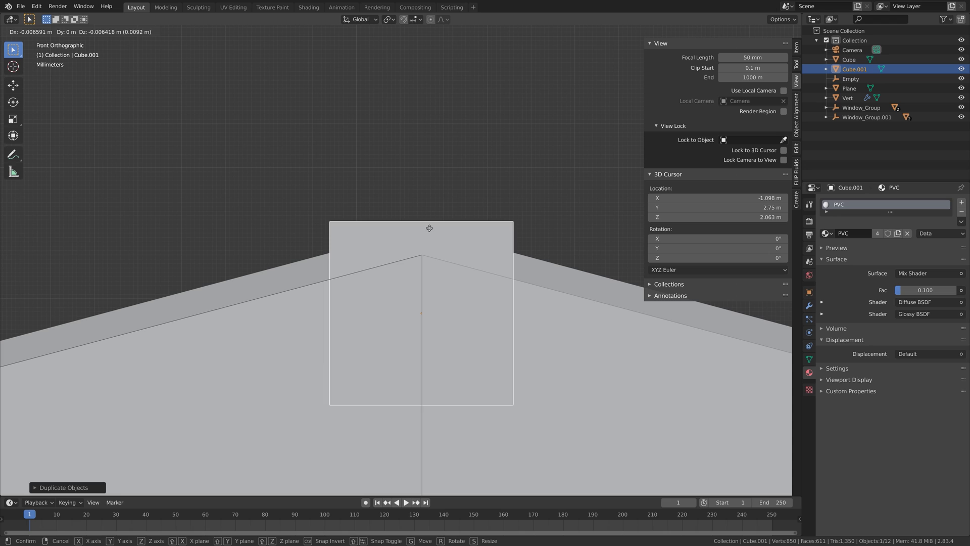
left_click(438, 241)
Step: Add a Mirror modifier on the X axis to the low end wall's beam, with the Empty as mirror object
scroll(430, 237, "down", 8)
scroll(424, 261, "down", 2)
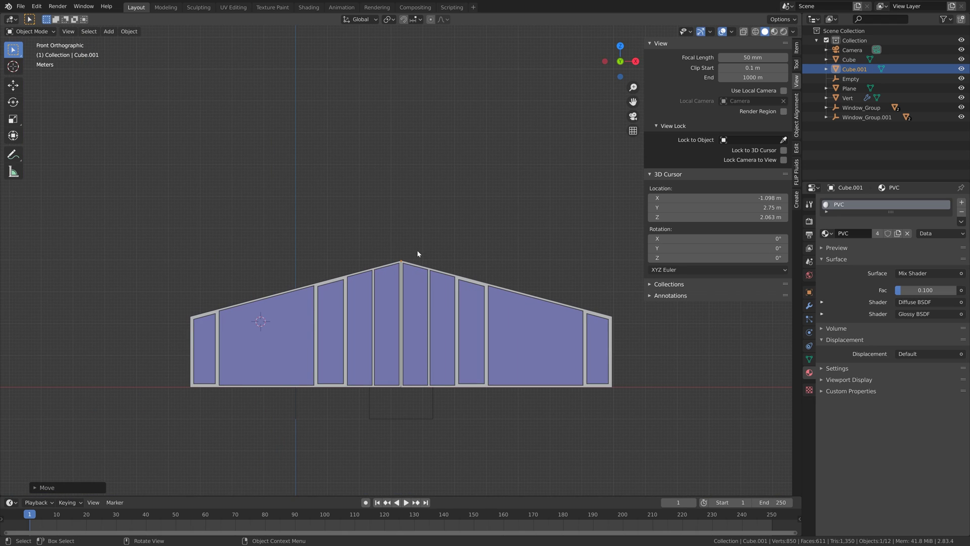
middle_click_drag(418, 253, 216, 362)
left_click(216, 344)
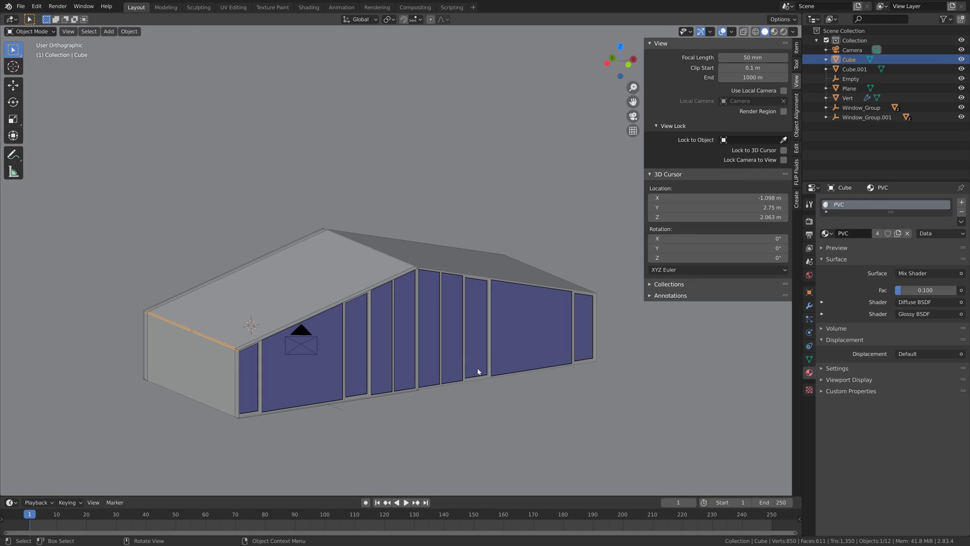
scroll(450, 328, "up", 12)
middle_click_drag(460, 329, 613, 169, "shift")
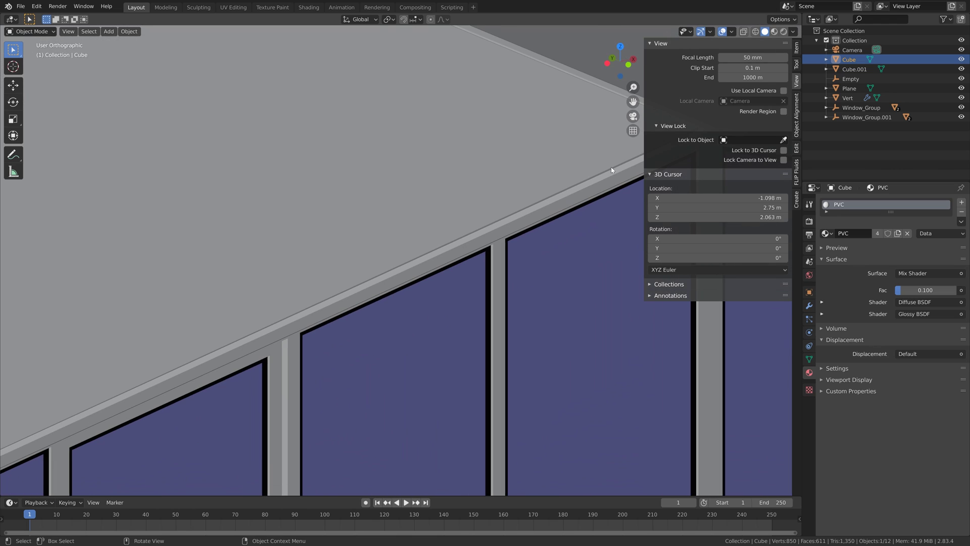
middle_click_drag(522, 284, 586, 242)
scroll(546, 301, "down", 12)
scroll(504, 275, "up", 3)
left_click(809, 308)
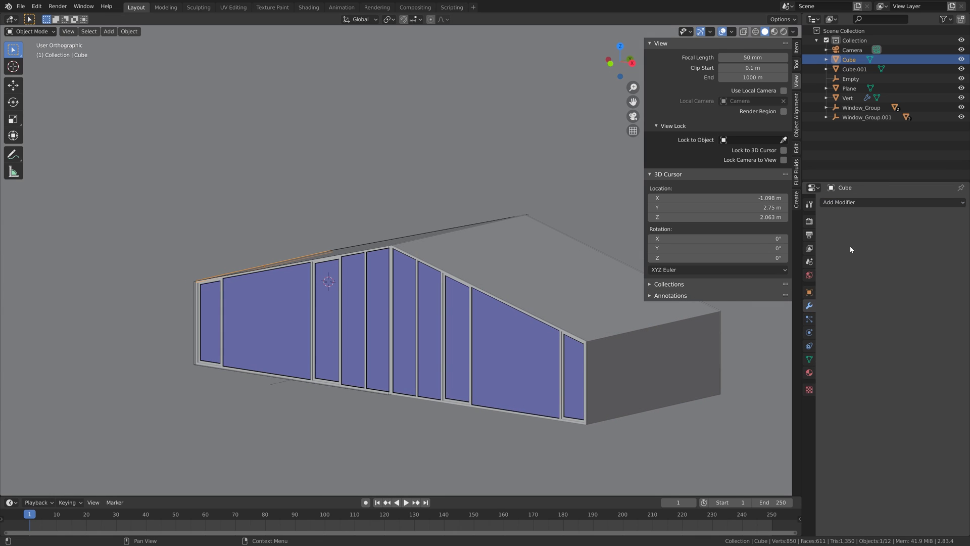
left_click(850, 204)
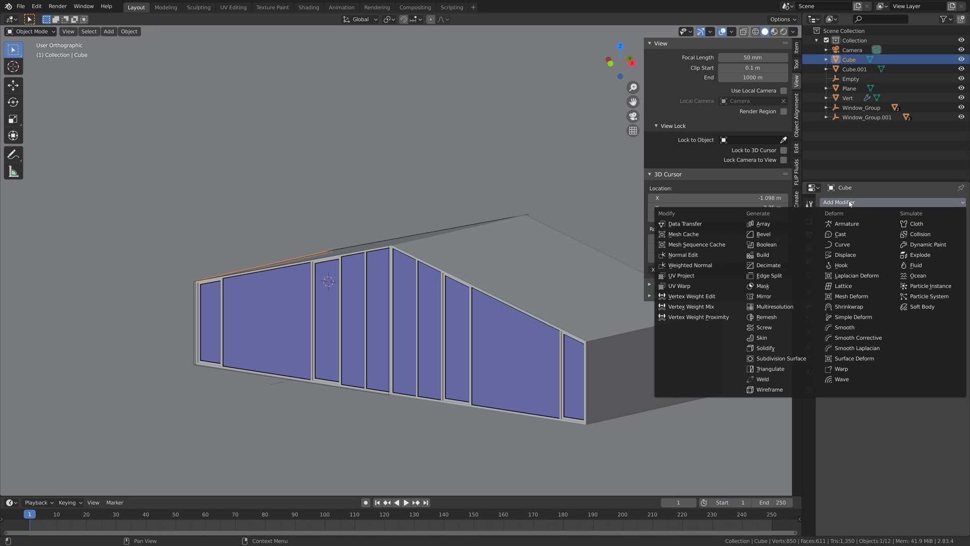
left_click(763, 296)
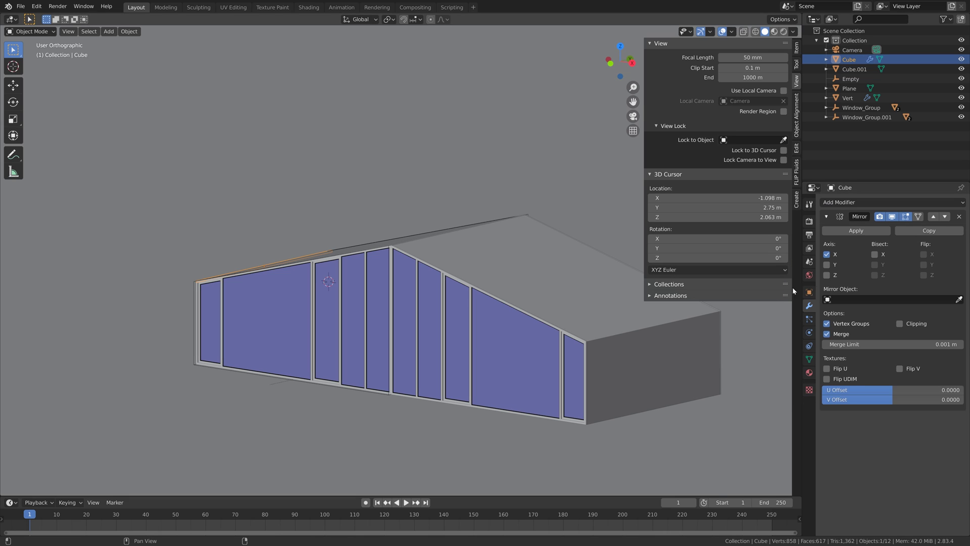
left_click(892, 299)
left_click(836, 351)
Step: Examine the mirrored beam and the frame from the front in solid and wireframe shading
middle_click_drag(433, 330, 423, 291)
key("KP_1")
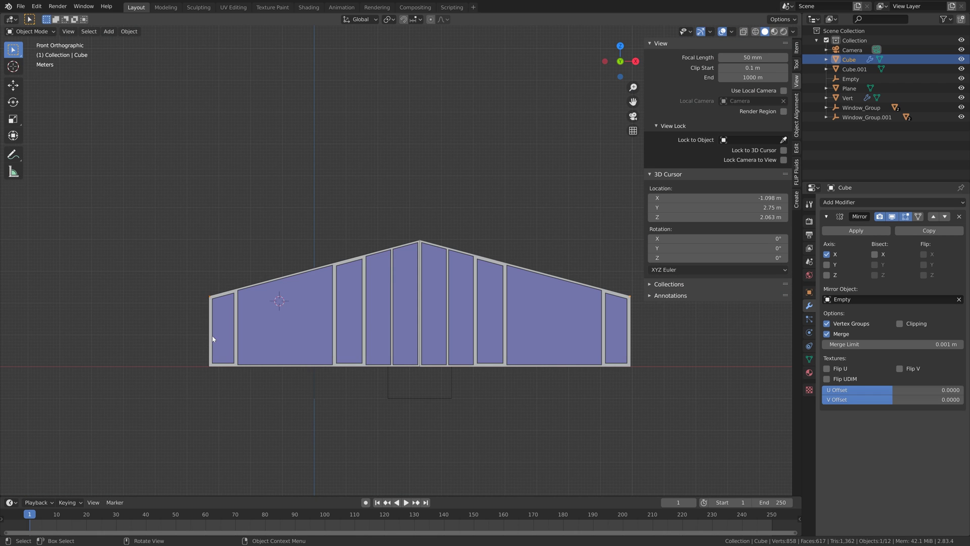
scroll(440, 287, "up", 8)
middle_click_drag(525, 256, 387, 303, "shift")
key("a")
scroll(430, 302, "up", 16)
middle_click_drag(419, 449, 386, 258, "shift")
left_click(754, 33)
scroll(408, 375, "up", 9)
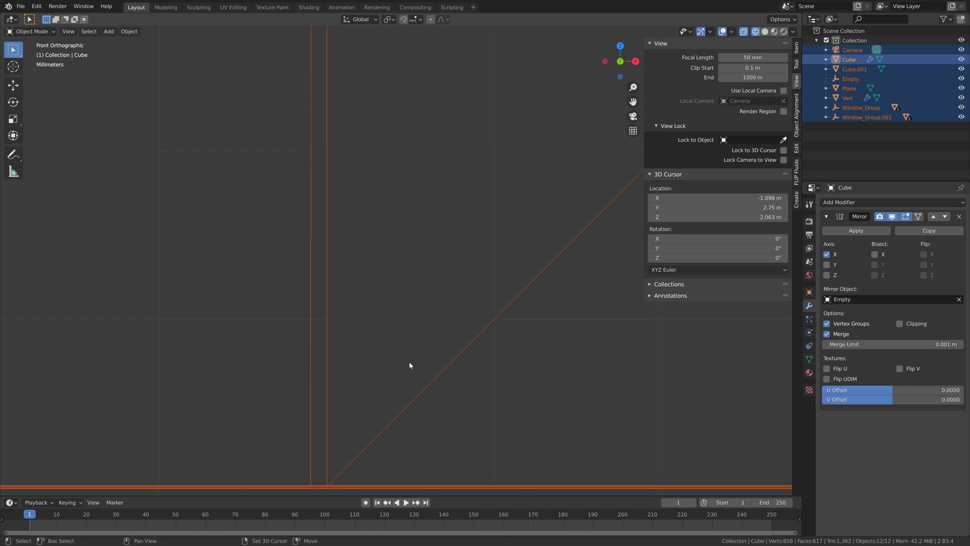
scroll(414, 352, "down", 20)
middle_click_drag(428, 321, 466, 214)
left_click(453, 227)
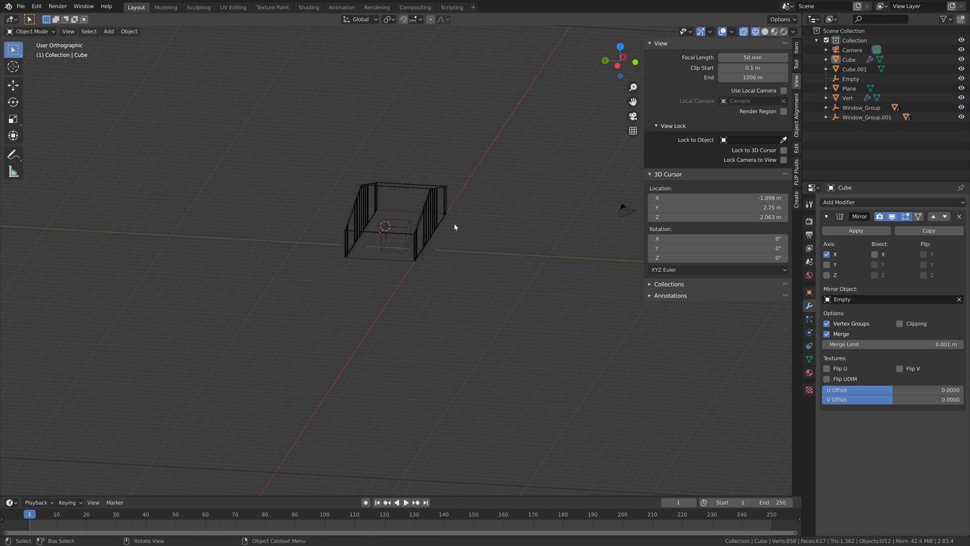
left_click(768, 33)
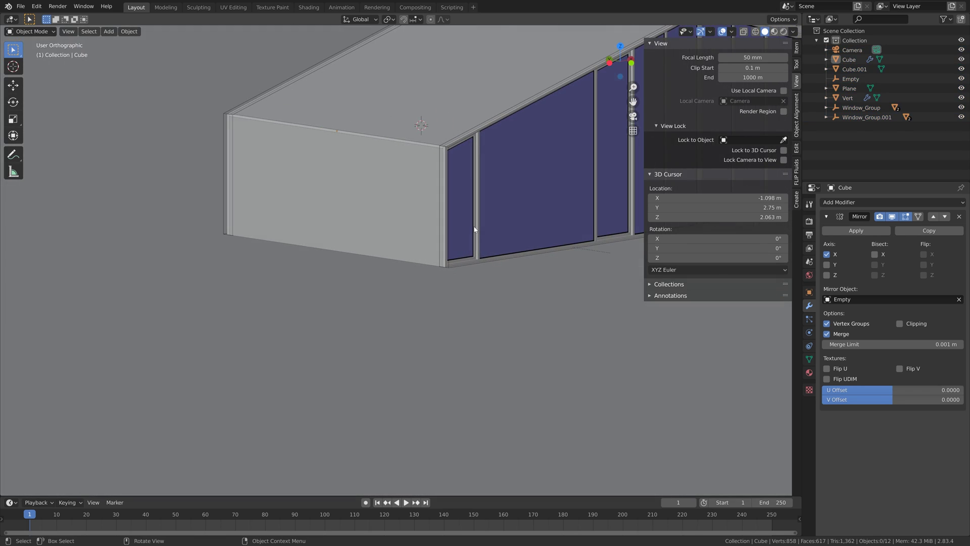
Step: Scale up the ground plane so it extends farther behind the building, and check it through the camera
key("KP_0")
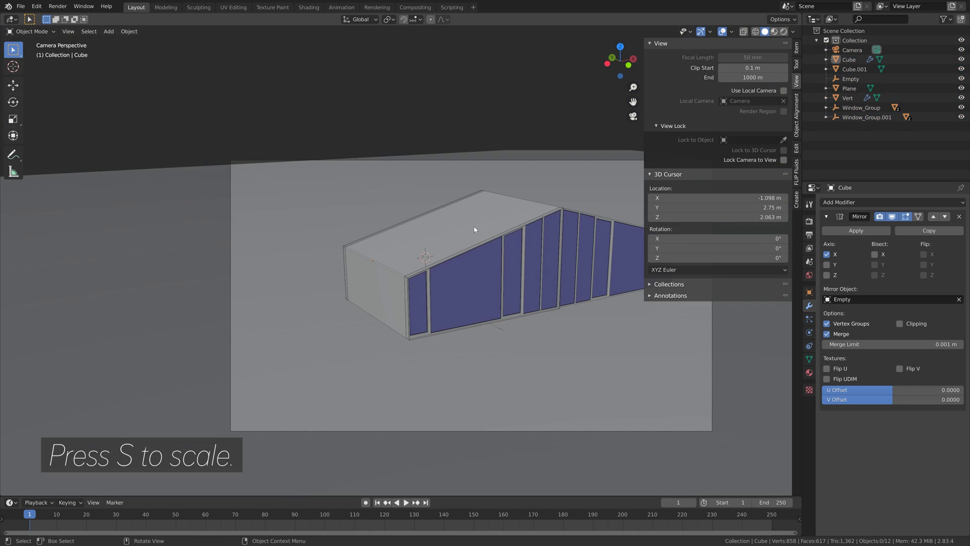
middle_click_drag(419, 208, 416, 208, "shift")
left_click(498, 144)
key("s")
left_click(573, 75)
middle_click_drag(573, 81, 530, 130)
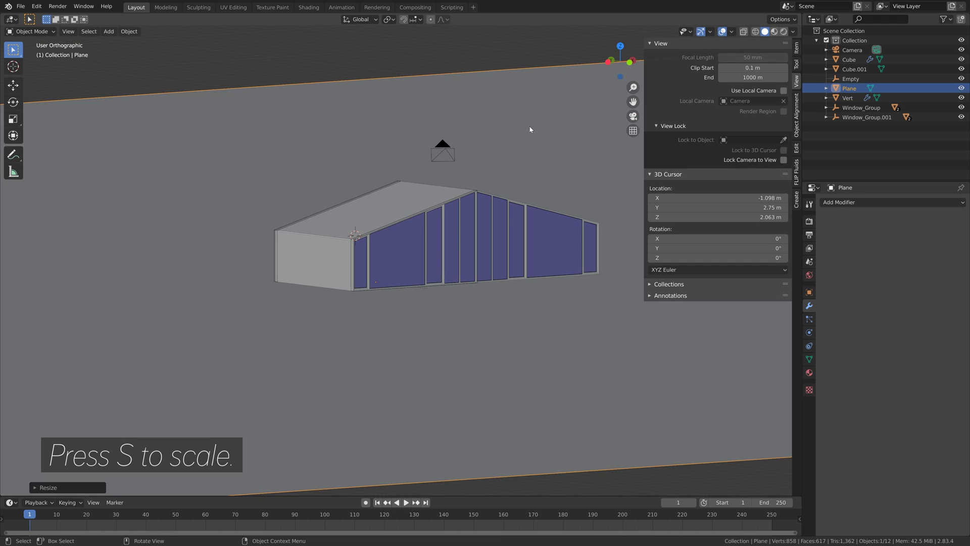
key("KP_0")
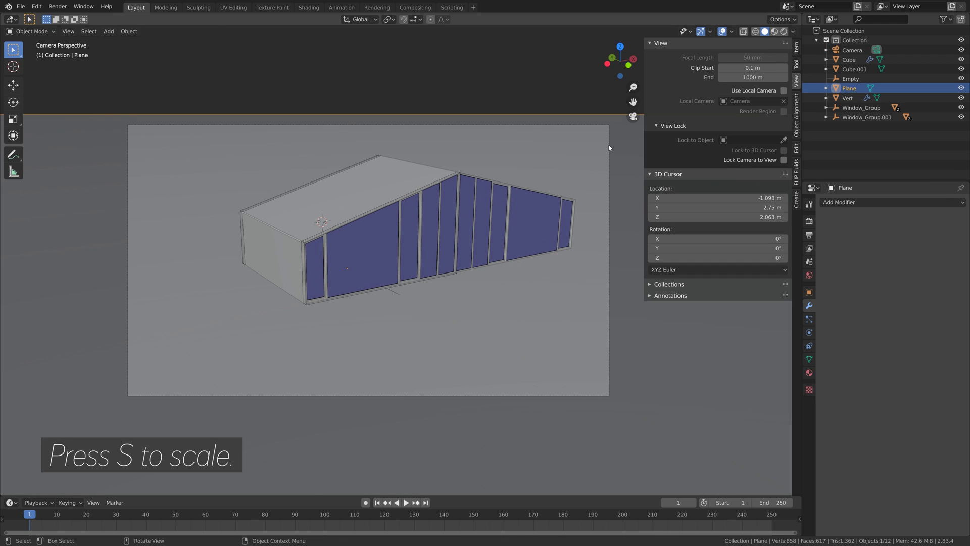
Step: Set the camera's clip end distance to 100000 m
left_click(852, 49)
left_click(809, 333)
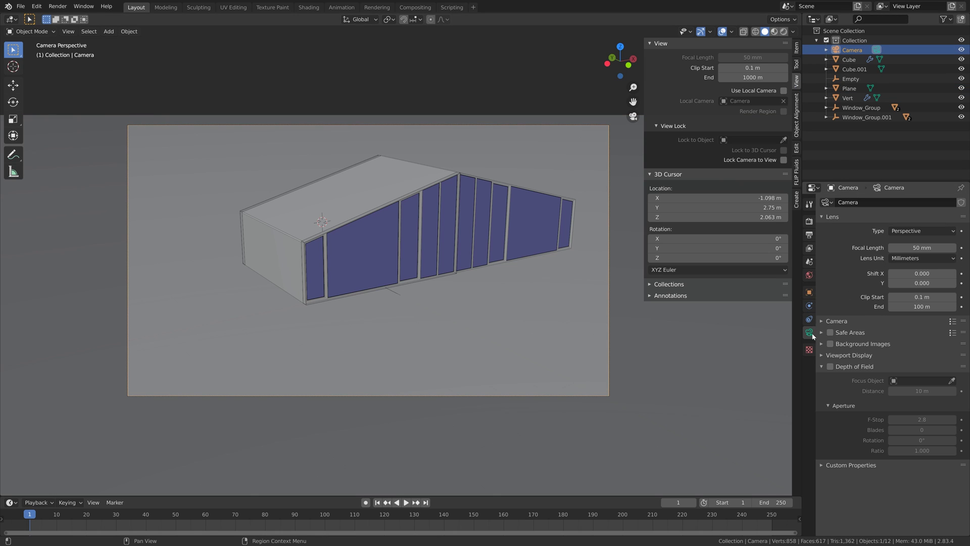
type("100000")
key("Return")
Step: Lock the camera to the view, reframe the building from the corner, and preview it in rendered shading with overlays hidden
key("KP_0")
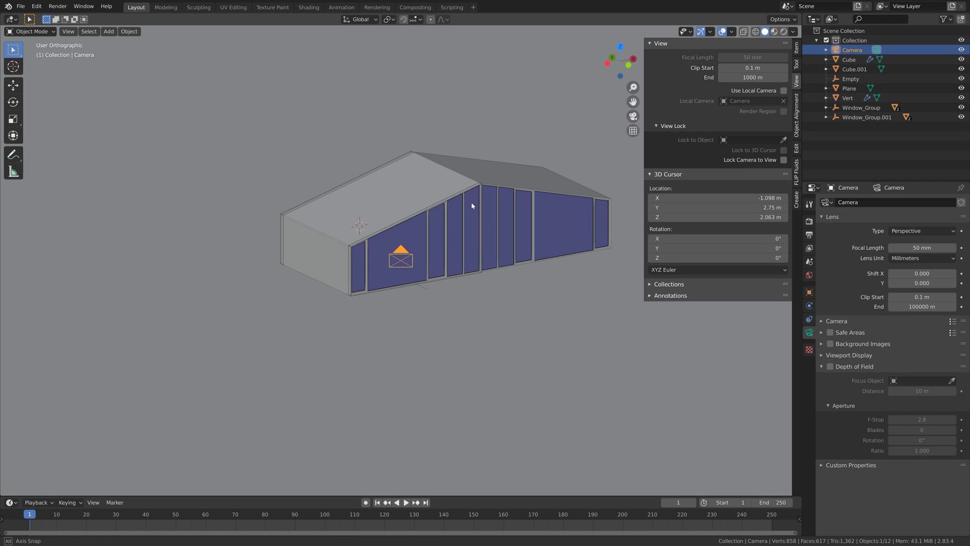
key("KP_0")
left_click(783, 160)
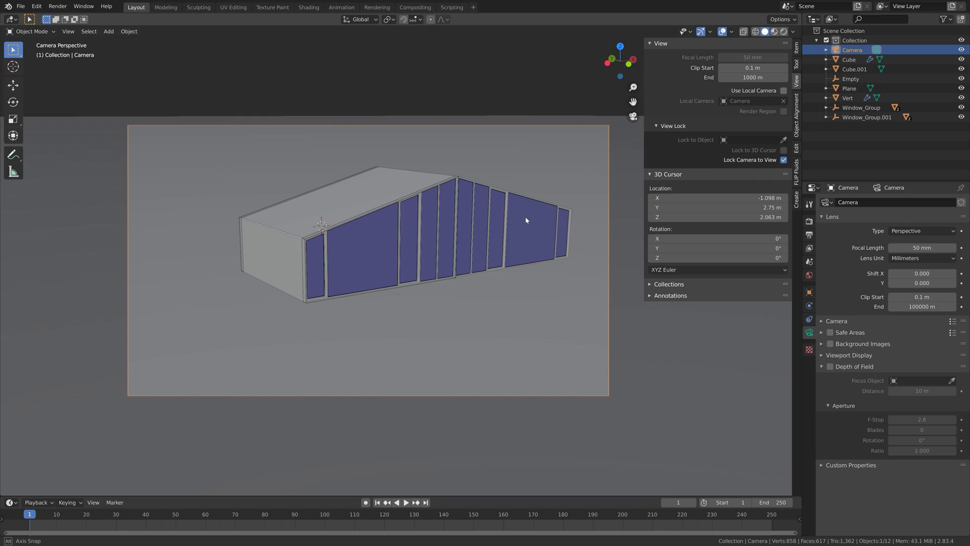
middle_click_drag(526, 216, 494, 218)
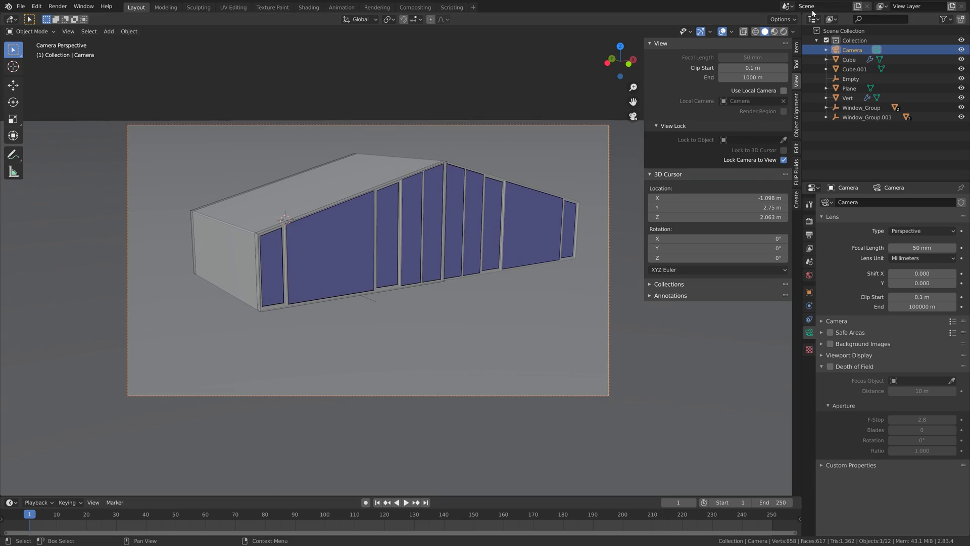
left_click(784, 32)
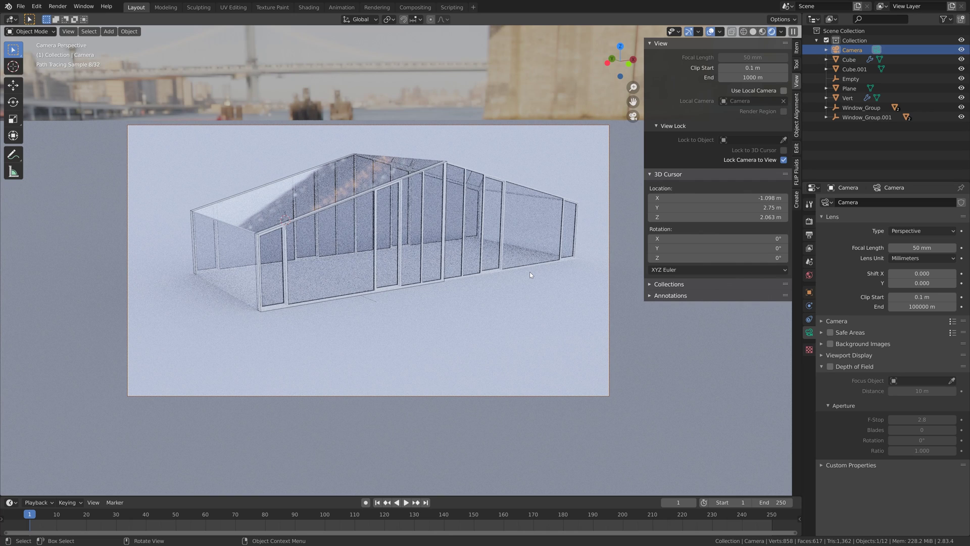
left_click(711, 31)
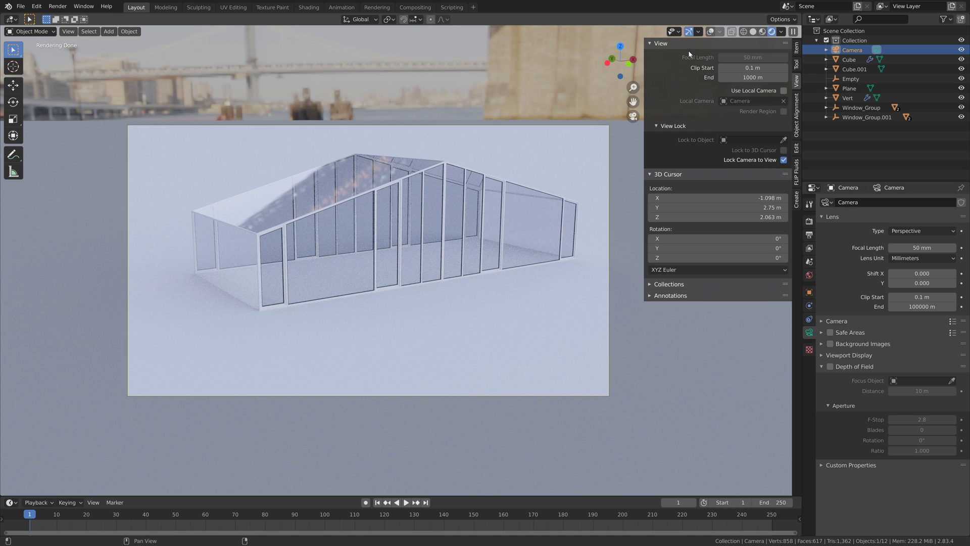
Step: Return to solid shading with overlays shown, select the large ground plane, and snap the 3D cursor to its origin
left_click(753, 32)
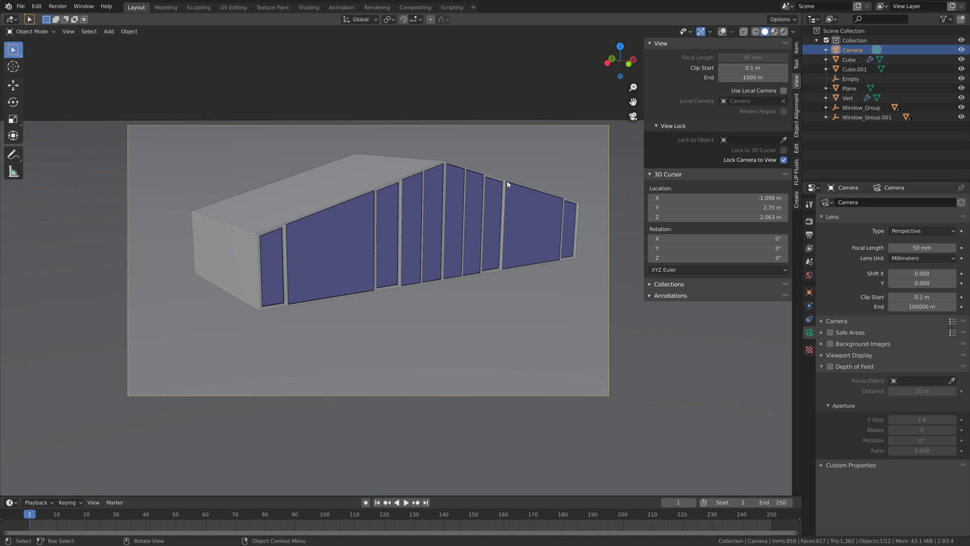
middle_click_drag(447, 241, 468, 244)
left_click(723, 31)
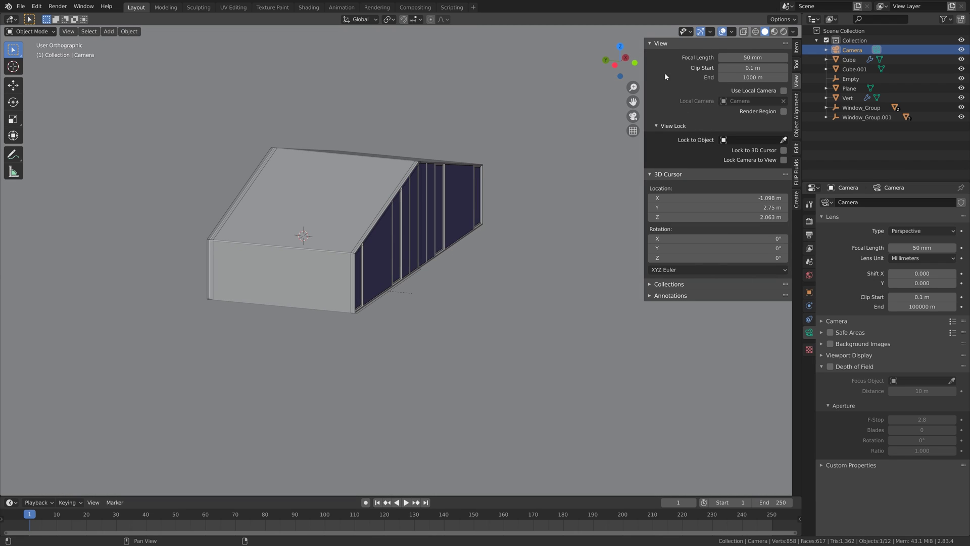
left_click(422, 289)
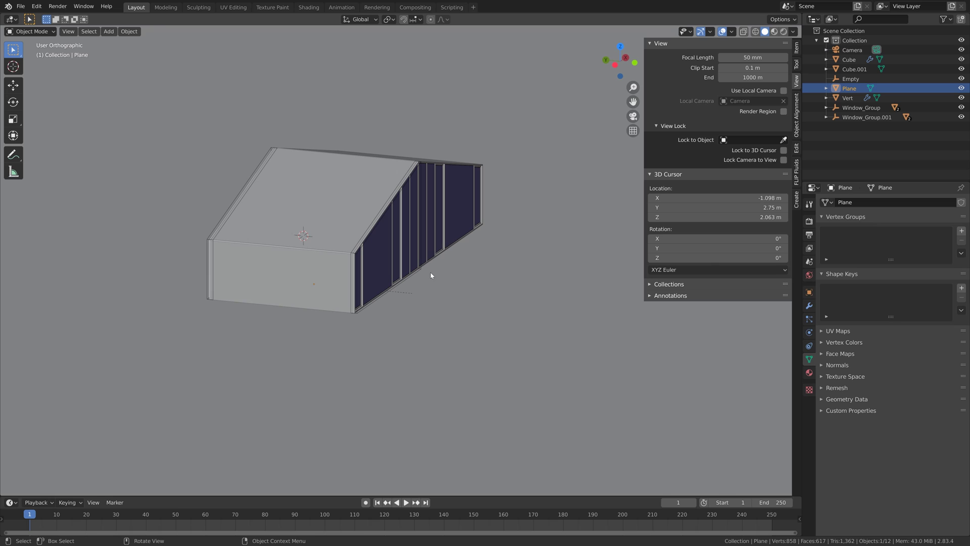
key("shift+s")
left_click(432, 323)
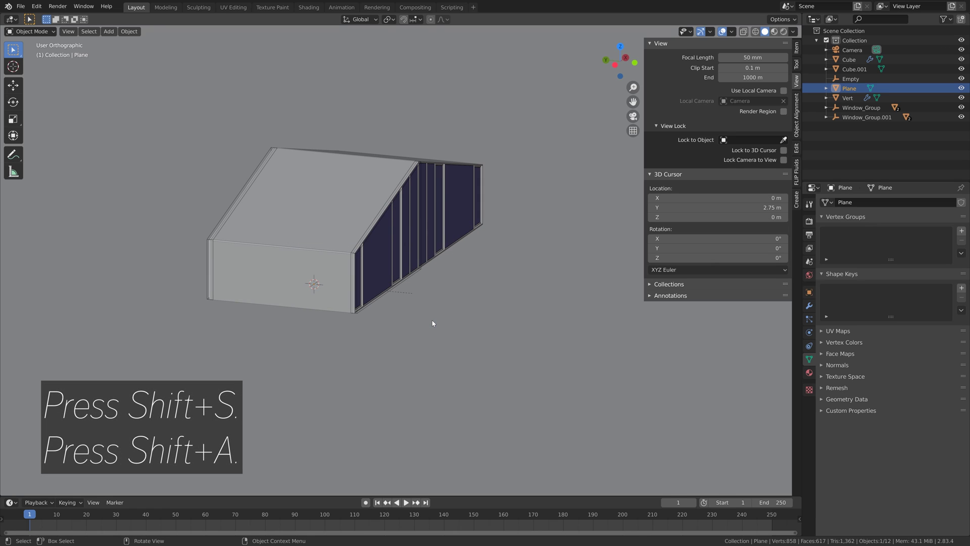
Step: Add a mesh plane at the 3D cursor while viewing the building from the top in wireframe
key("KP_7")
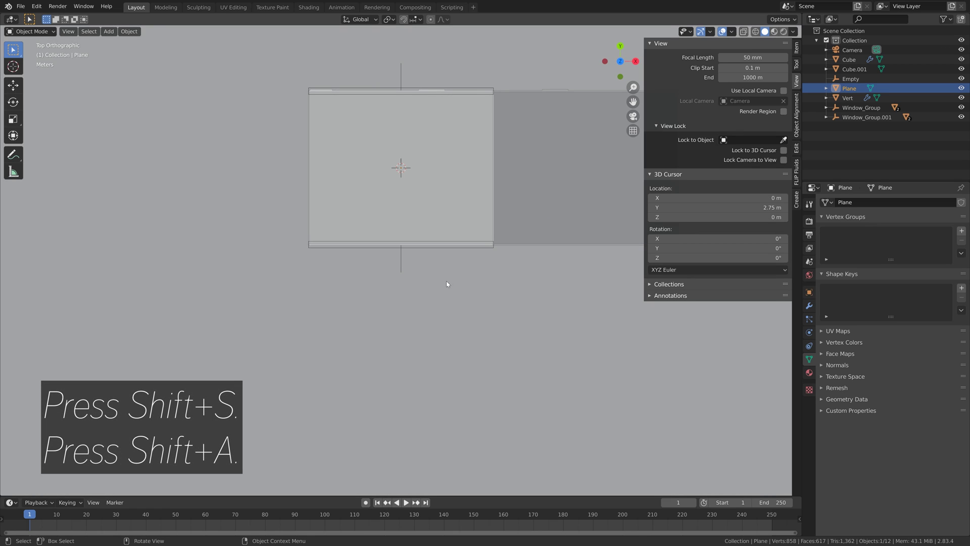
middle_click_drag(500, 231, 359, 328, "shift")
left_click(755, 31)
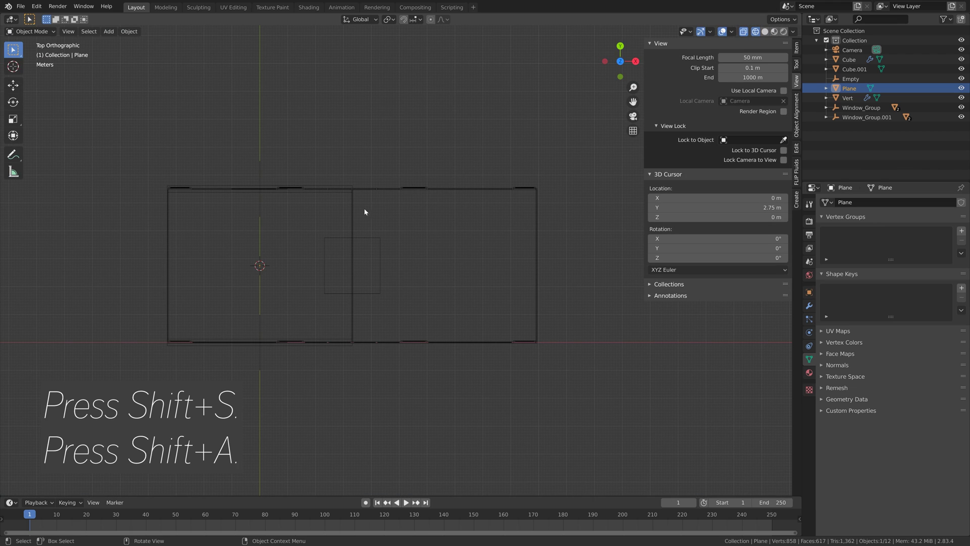
key("shift+a")
mouse_move(328, 273)
left_click(369, 273)
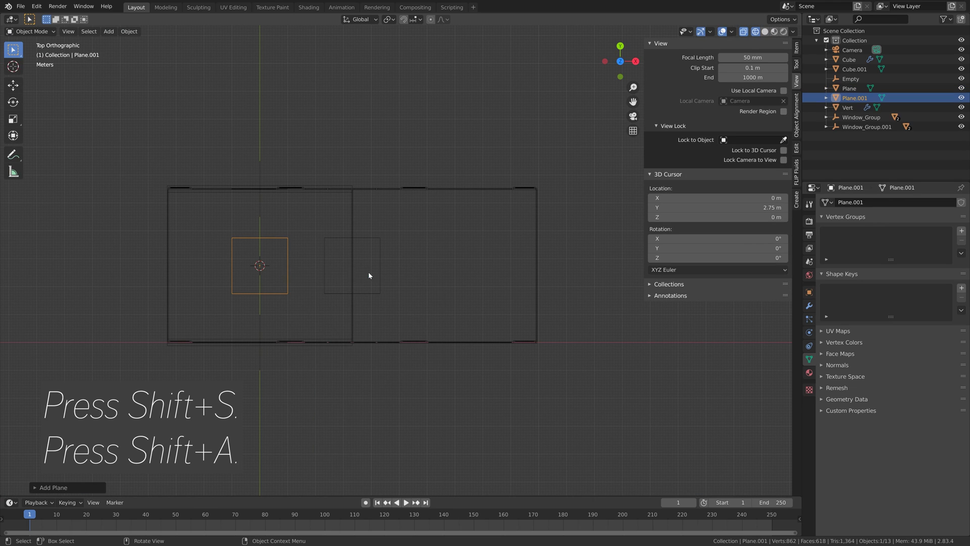
Step: Move the new plane about 3.35 m along X so it is centred on the building's ridge line
key("g")
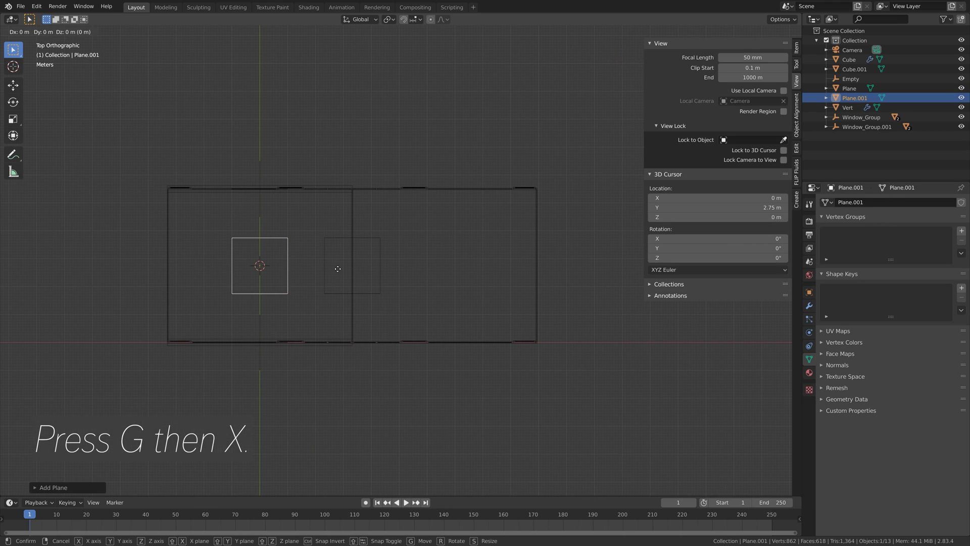
key("x")
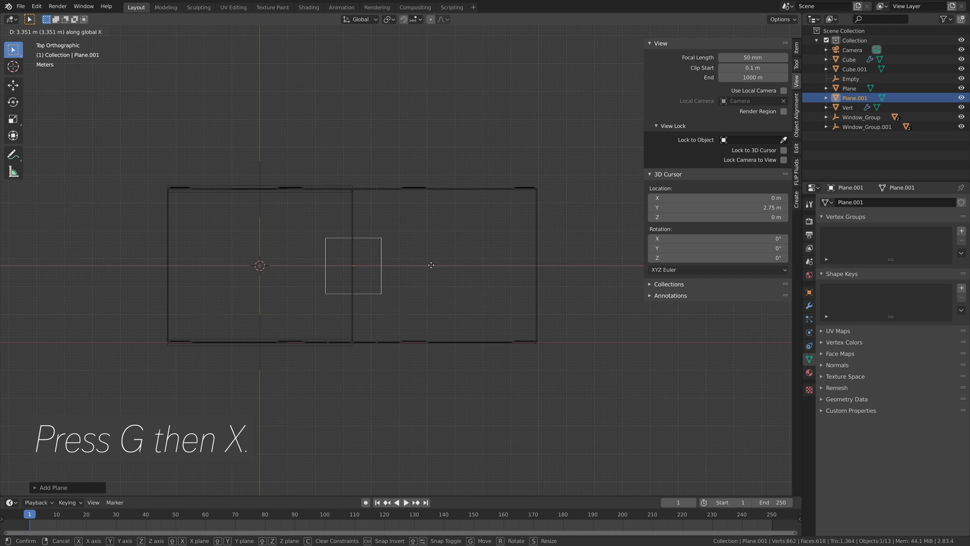
left_click(430, 266)
scroll(414, 273, "up", 10)
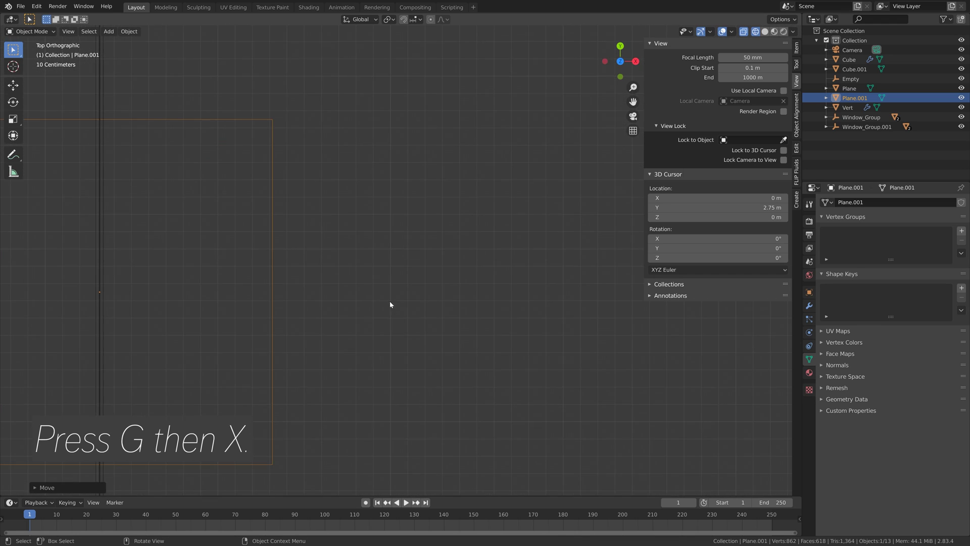
middle_click_drag(331, 319, 686, 350, "shift")
scroll(535, 336, "down", 8)
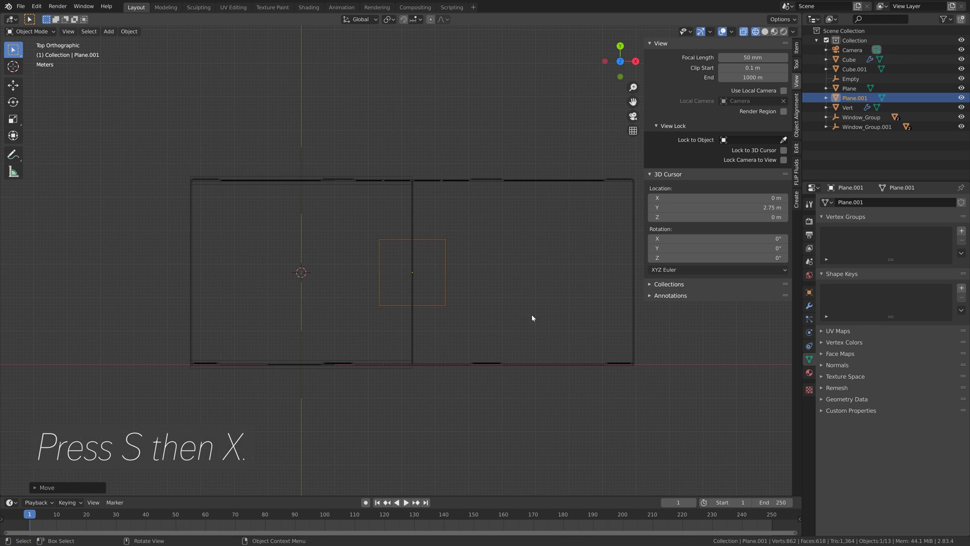
Step: Scale the new plane along X so its ends reach the building's two outer ends
key("s")
key("x")
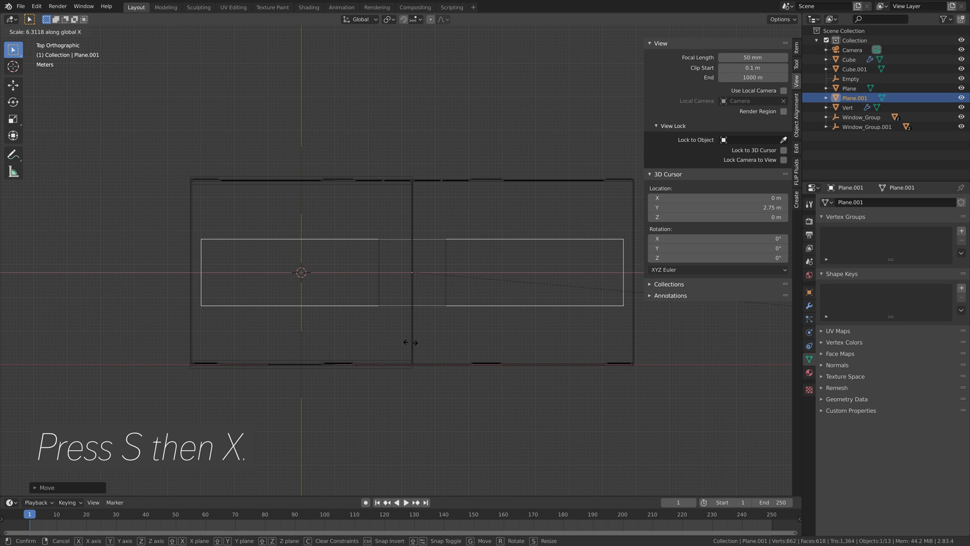
left_click(433, 334)
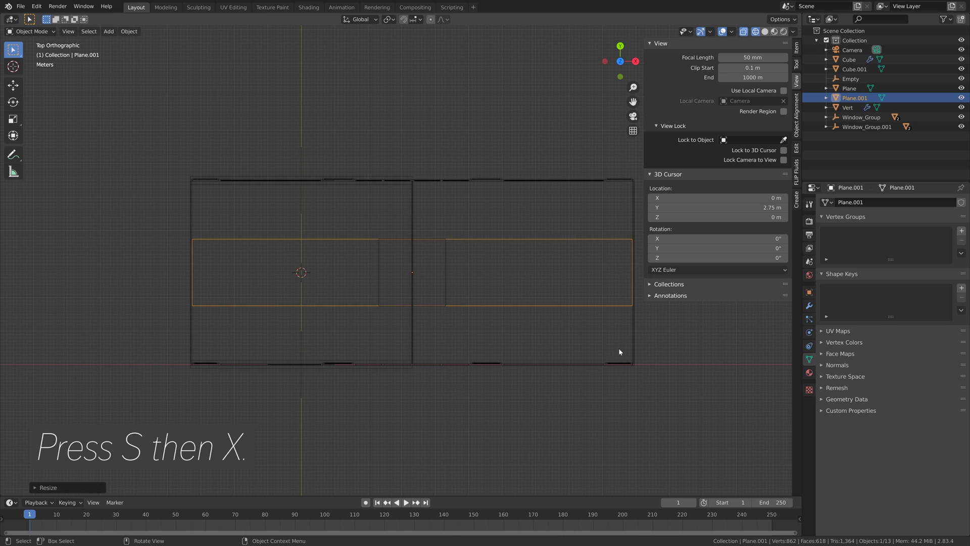
middle_click_drag(662, 332, 456, 359, "shift")
scroll(457, 360, "up", 6)
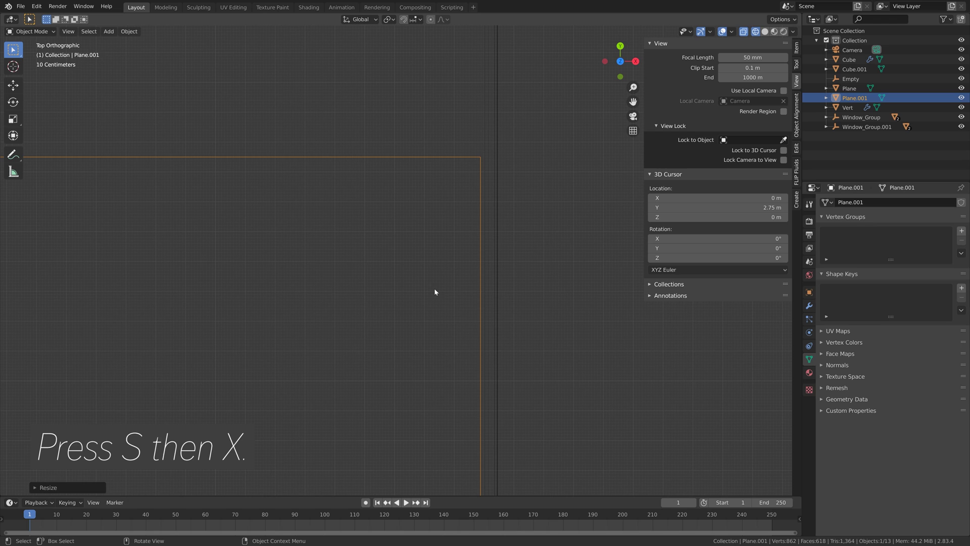
key("s")
key("x")
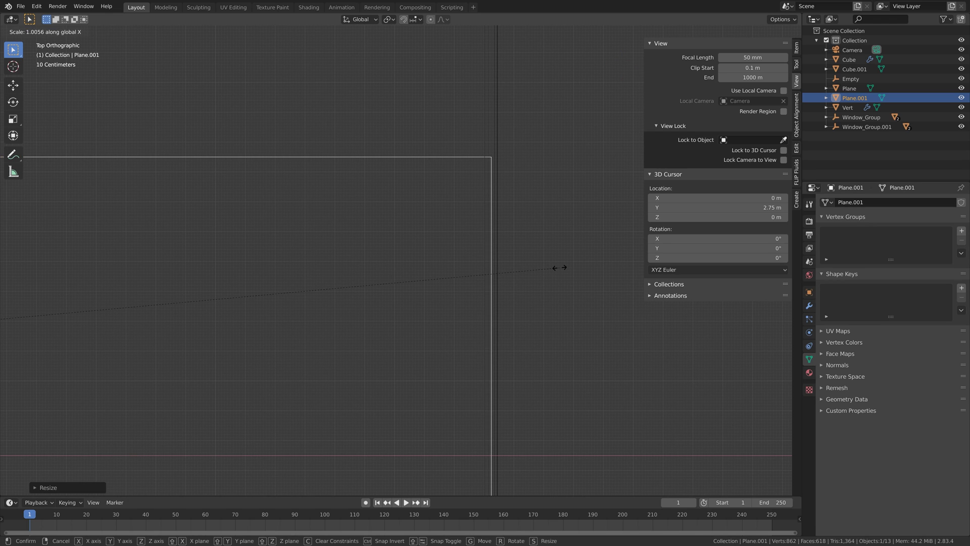
left_click(559, 267)
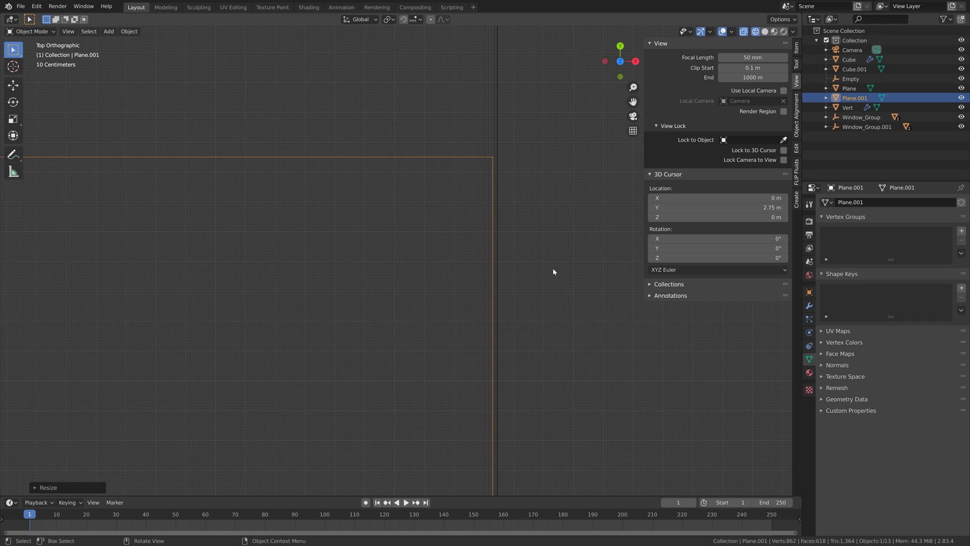
Step: Scale the plane along Y so it spans the full depth between the two window walls
scroll(321, 296, "down", 5)
middle_click_drag(489, 296, 522, 236, "shift")
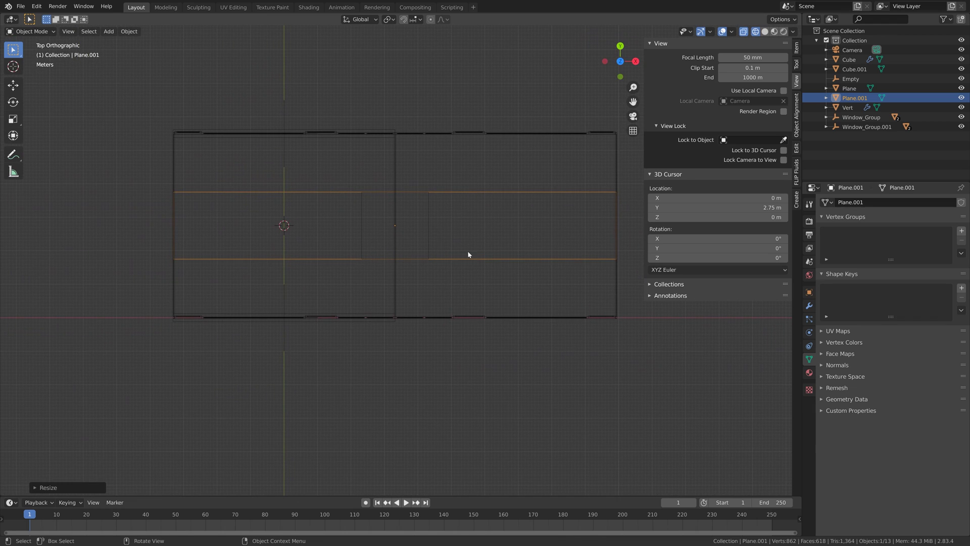
key("s")
key("y")
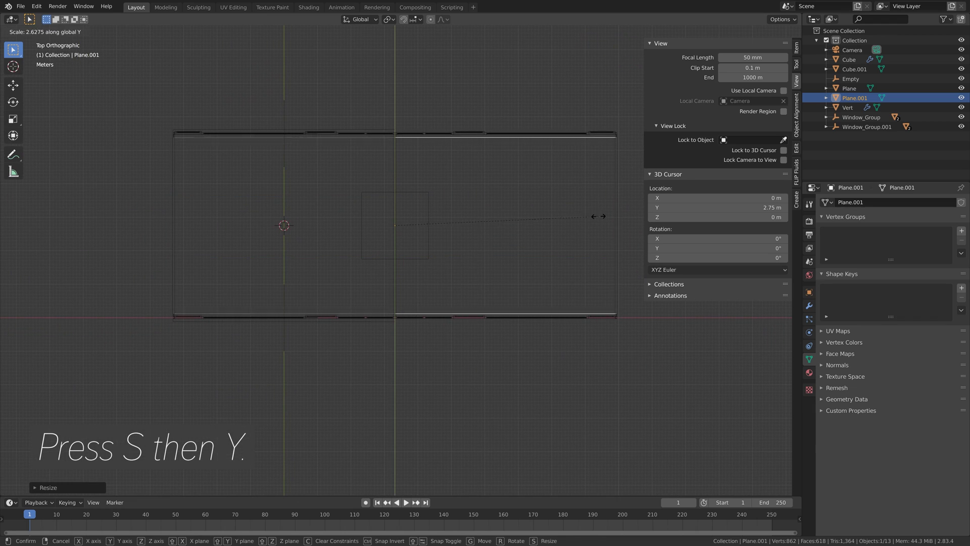
left_click(602, 214)
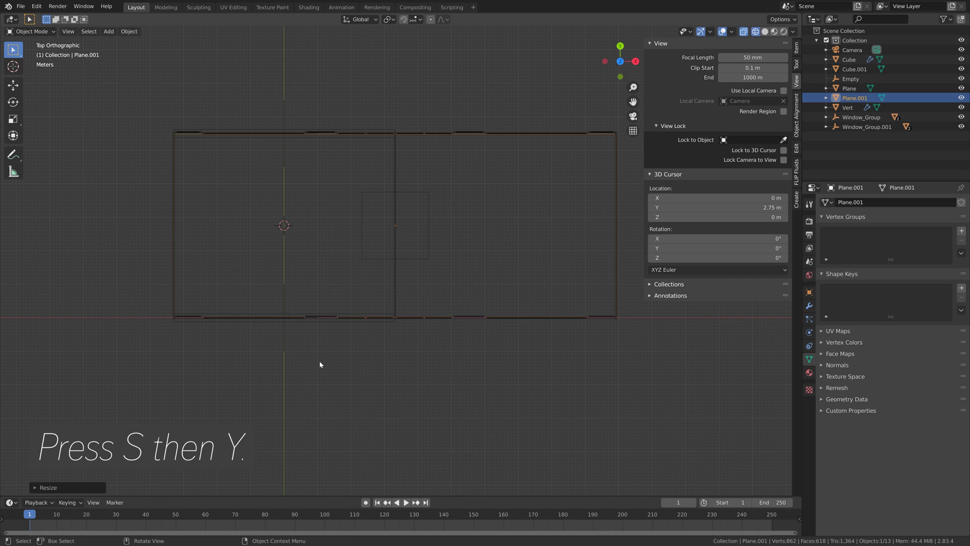
scroll(374, 321, "up", 7)
scroll(494, 261, "down", 7)
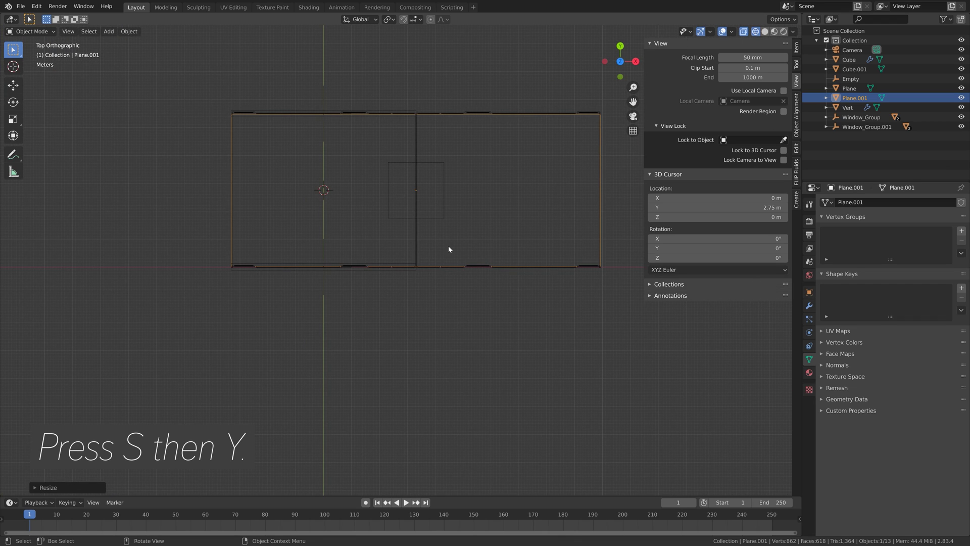
Step: Raise the floor plane 0.001 m along Z above the ground
middle_click_drag(451, 251, 488, 190)
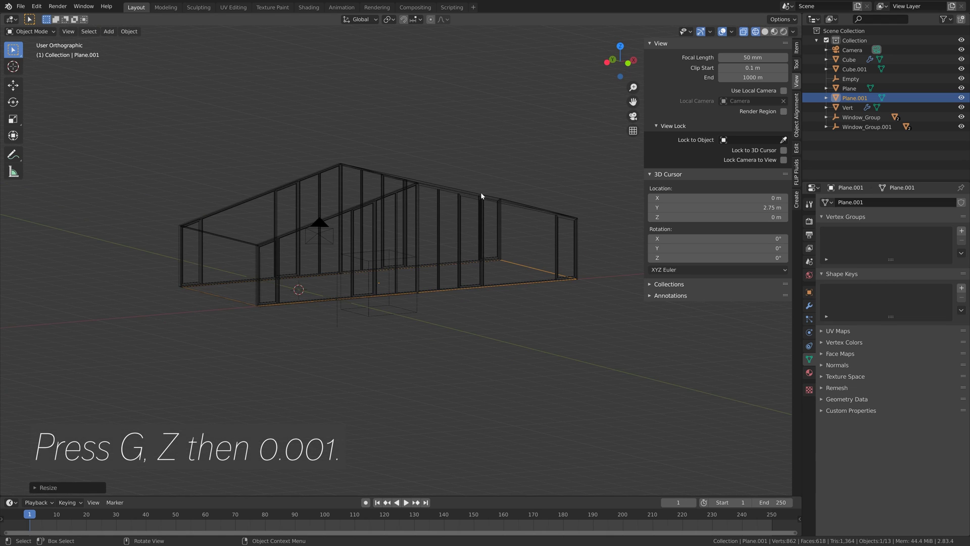
type("gz.0")
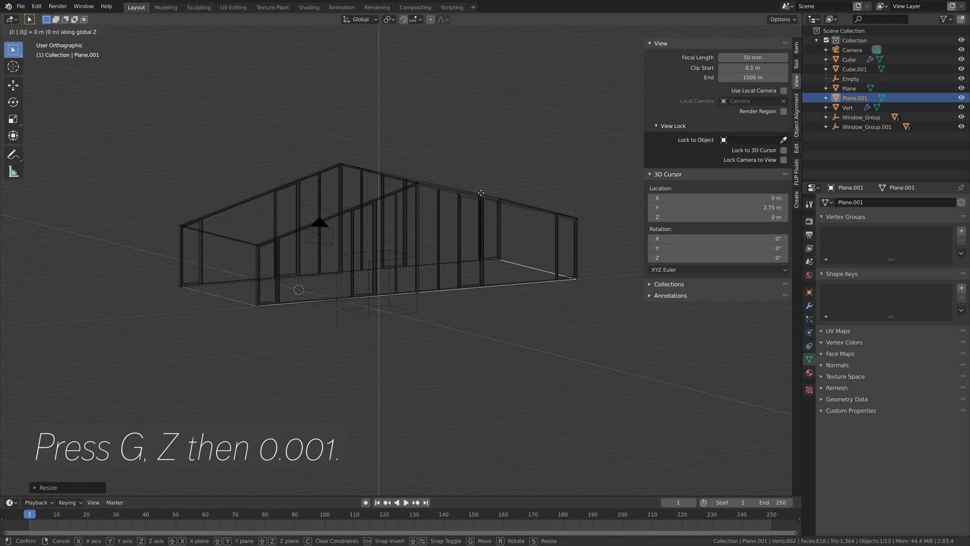
type("01")
key("Return")
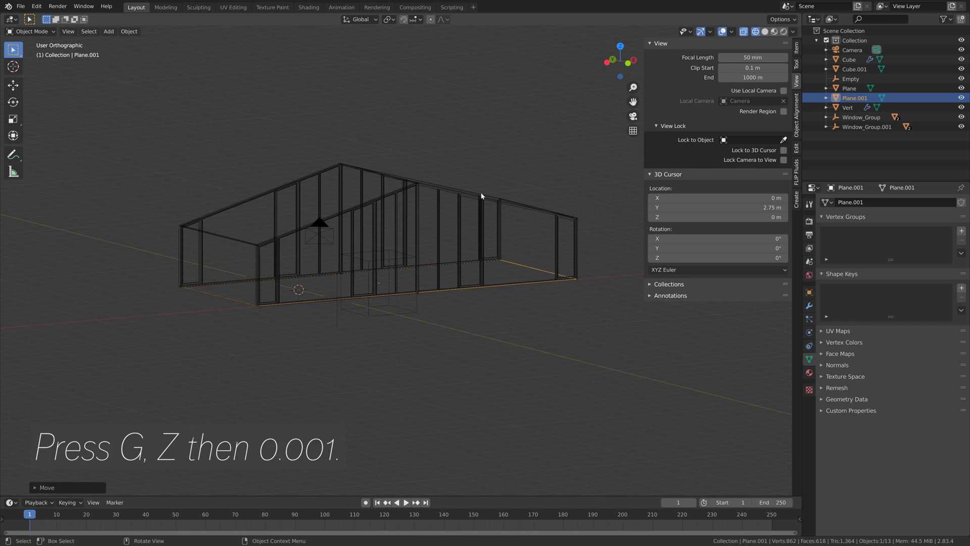
Step: Give the floor plane a new material with a Diffuse BSDF surface and show the building in rendered shading
left_click(809, 372)
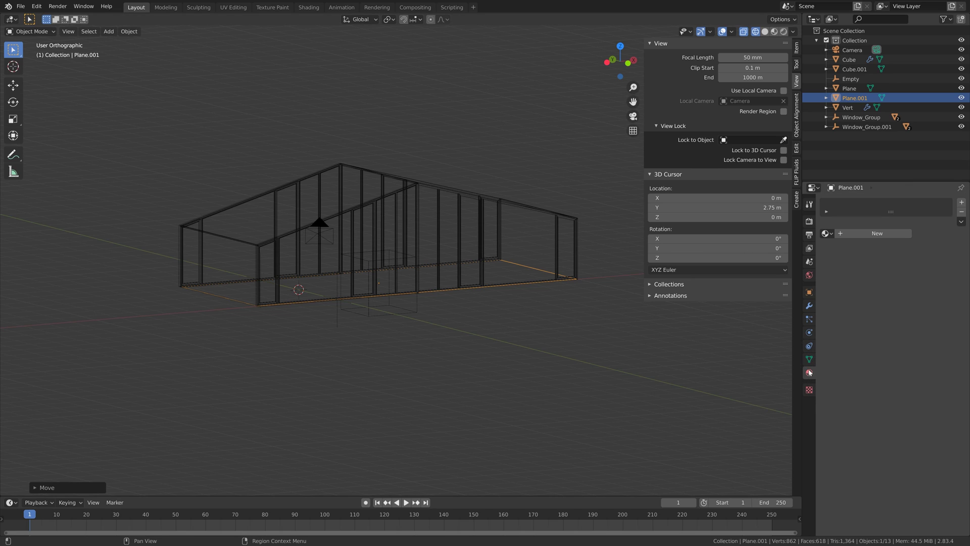
left_click(866, 235)
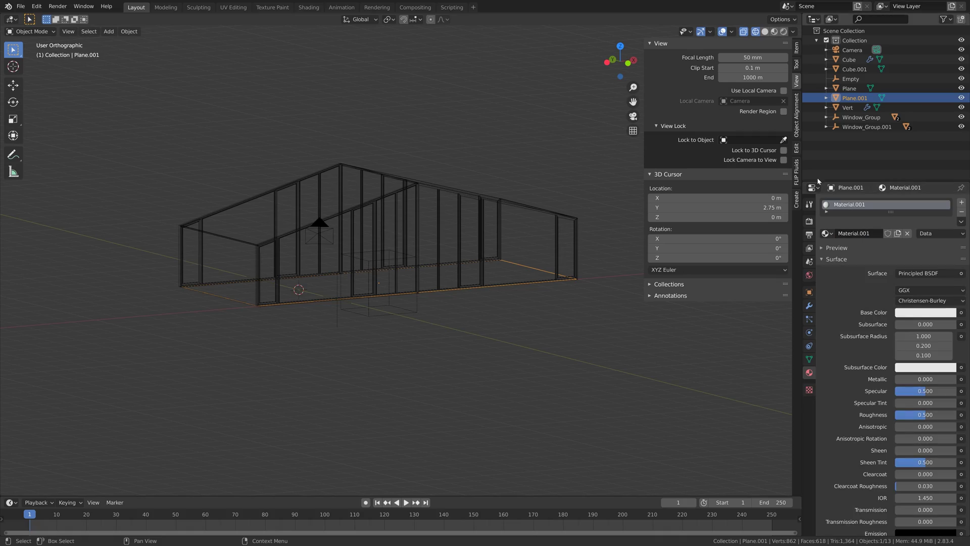
left_click(784, 31)
left_click(925, 273)
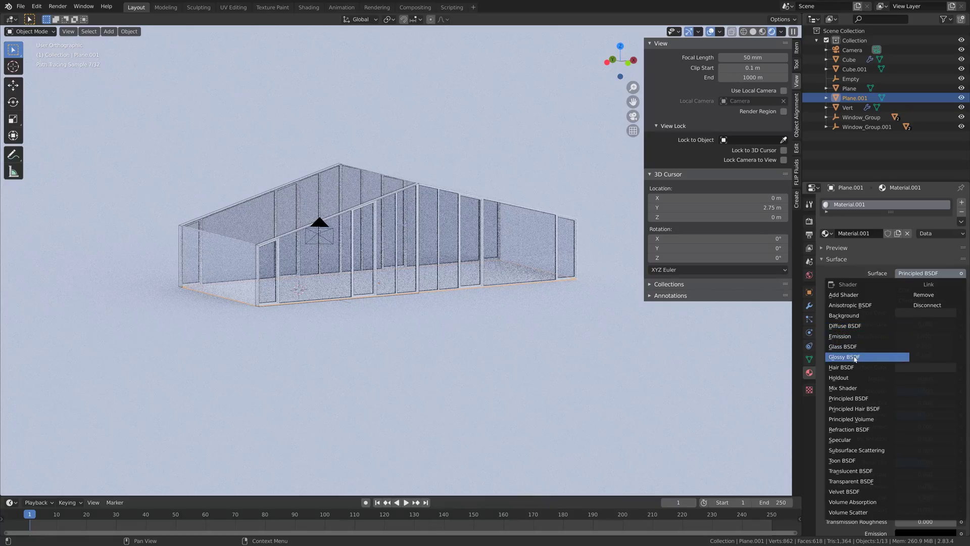
left_click(848, 326)
Step: Darken the floor material's diffuse colour to a medium grey
left_click(930, 290)
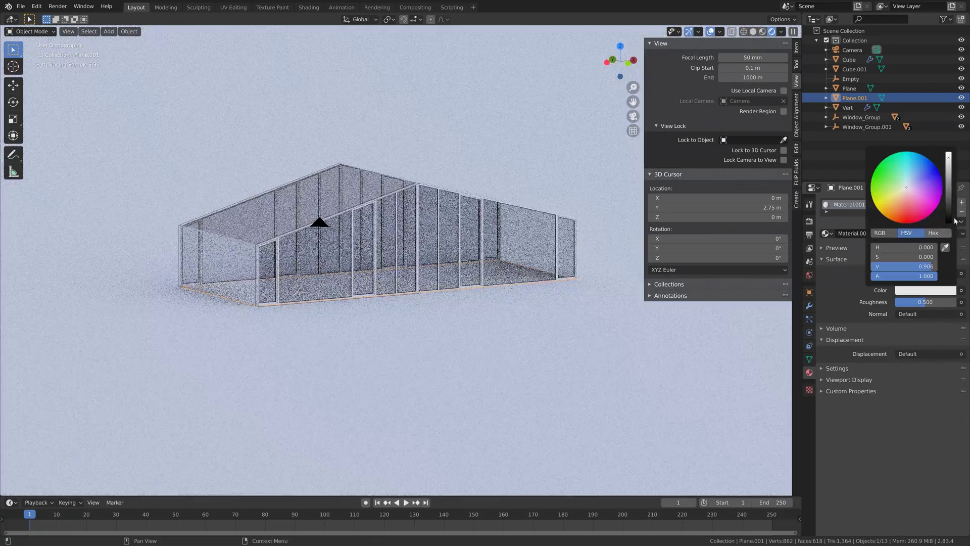
left_click(933, 289)
left_click_drag(948, 159, 950, 193)
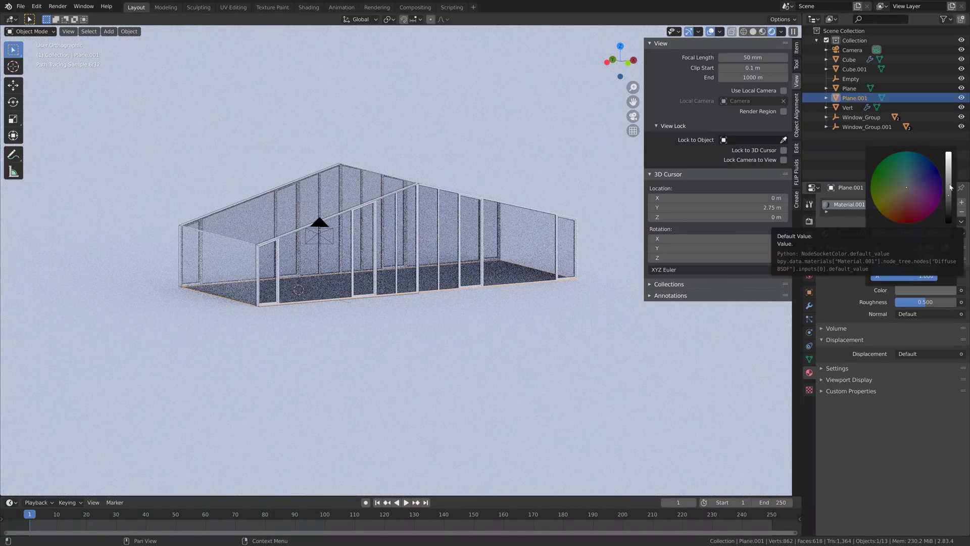
left_click(950, 187)
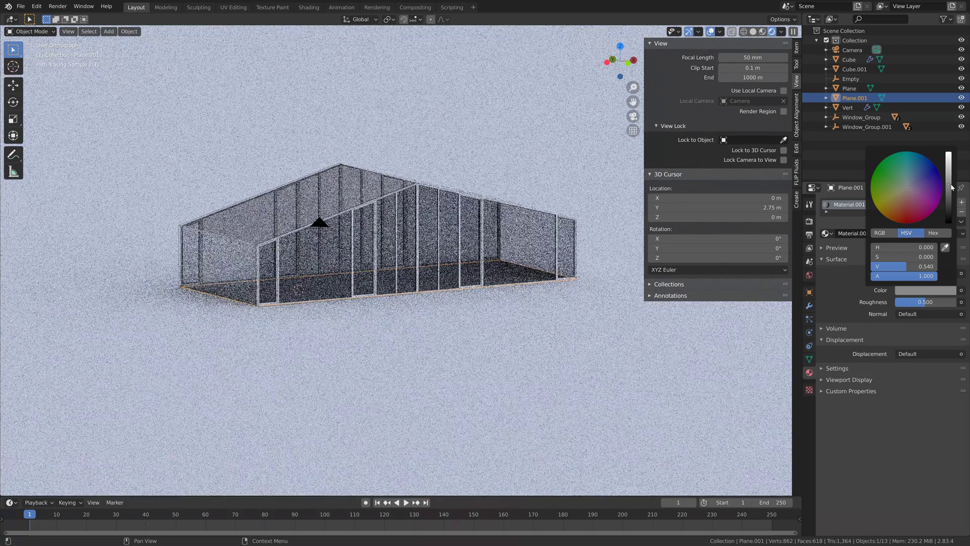
left_click(949, 190)
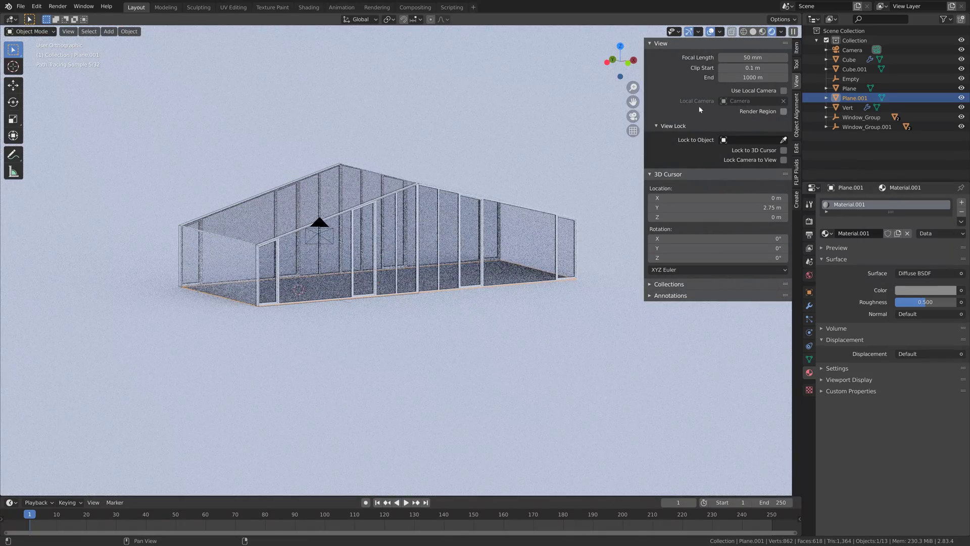
Step: Switch back to solid shading and save the project as the next numbered version after tut3.blend in the Arch folder
left_click(753, 32)
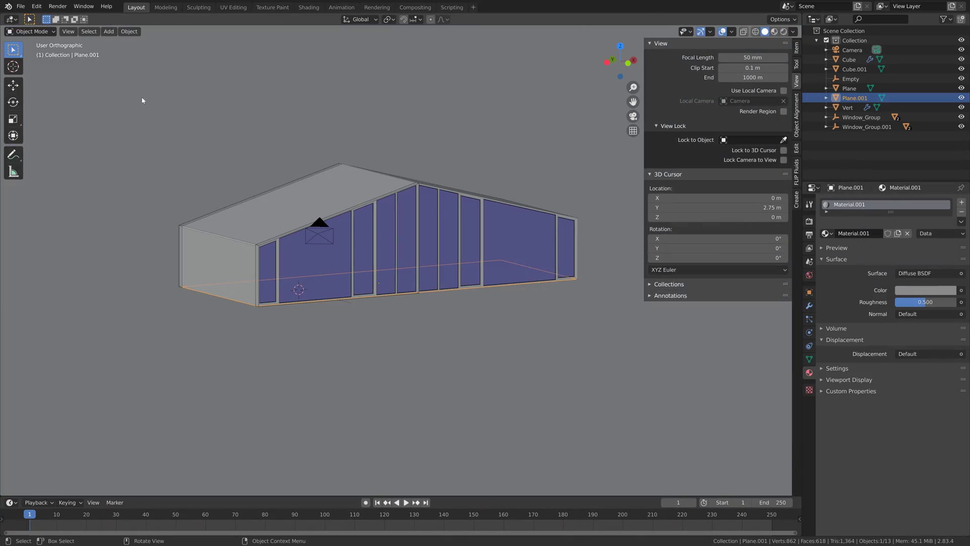
left_click(21, 6)
left_click(31, 79)
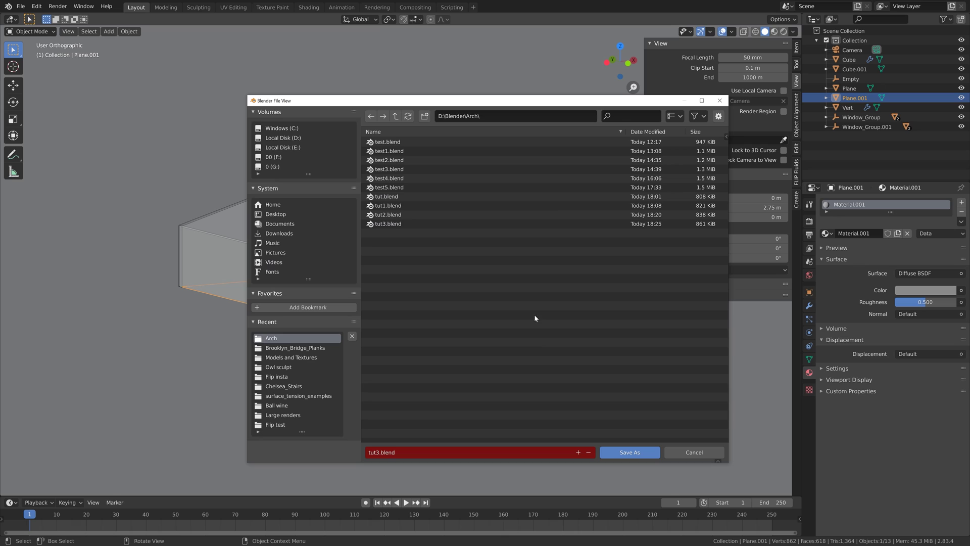
left_click(578, 452)
left_click(639, 454)
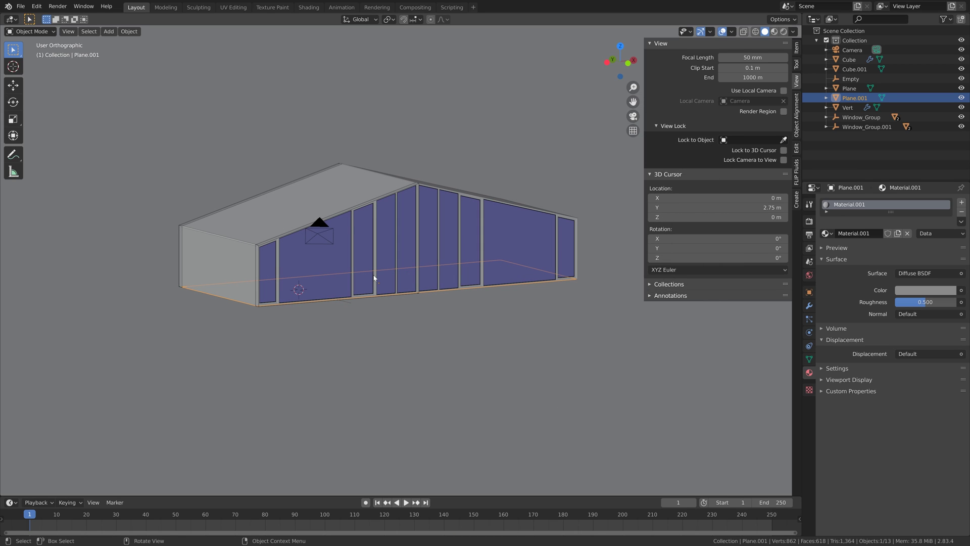
Step: Add an Archipack fence with the Metal preset and scale it down to about 0.94 m long
key("shift+a")
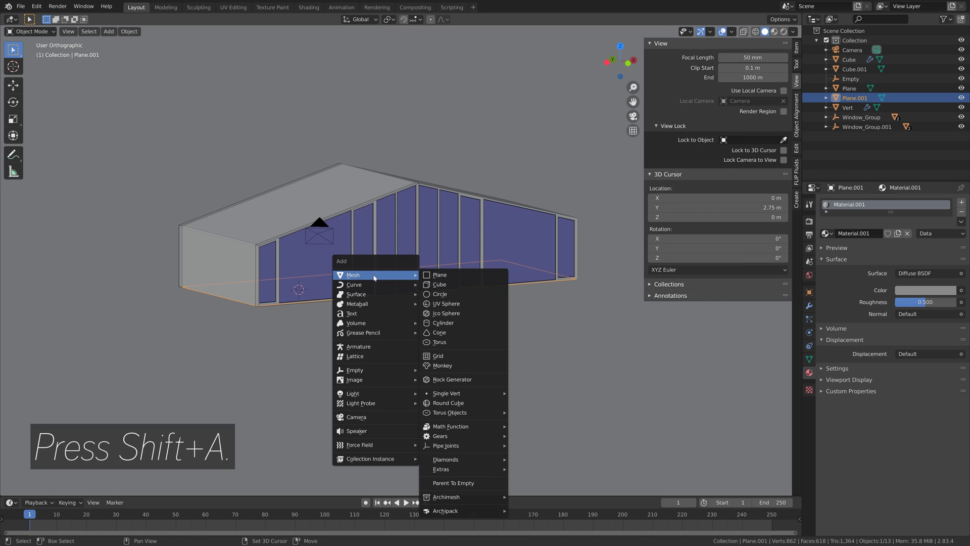
mouse_move(463, 512)
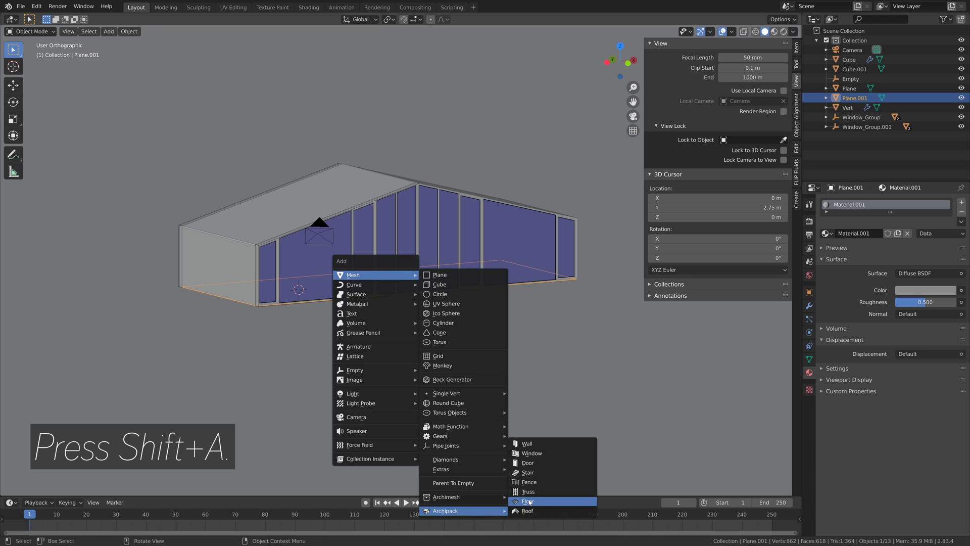
left_click(528, 482)
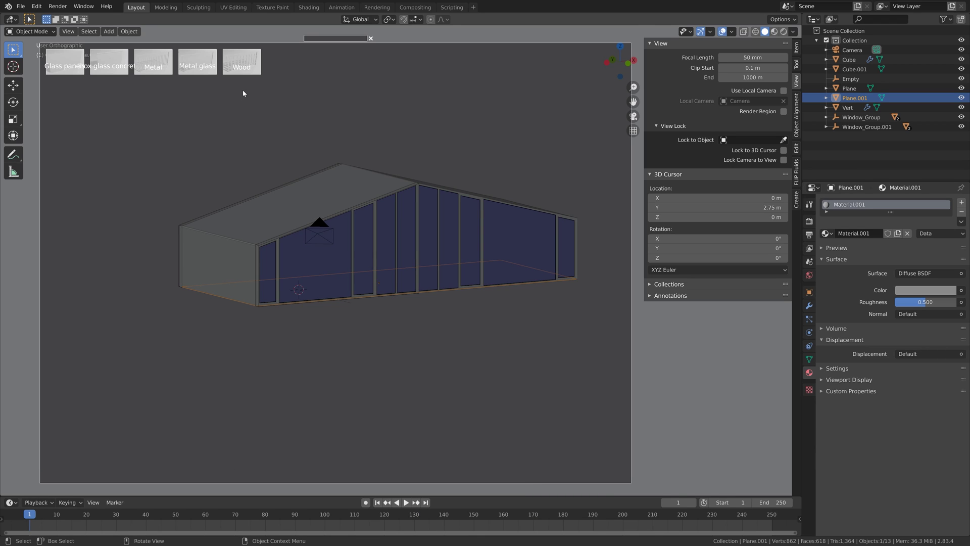
left_click(151, 60)
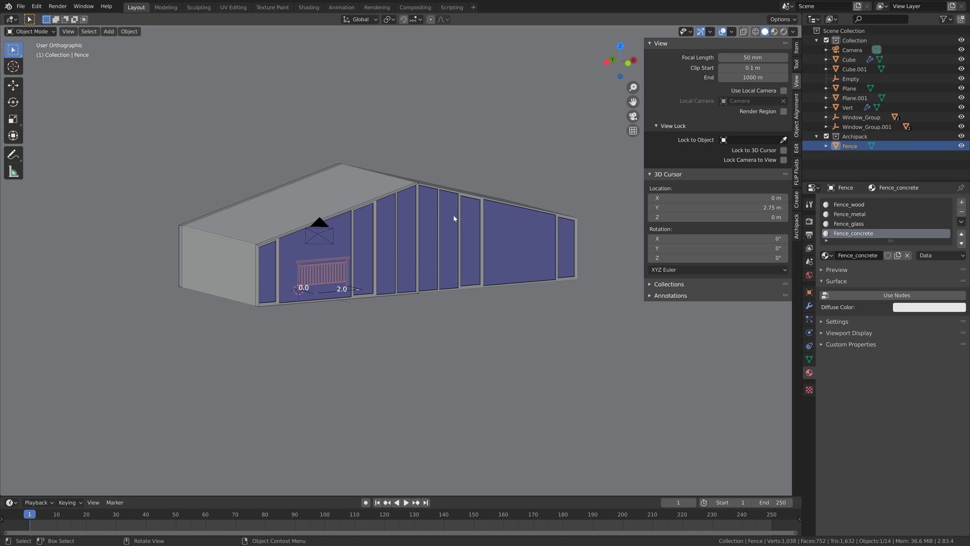
key("s")
left_click(388, 278)
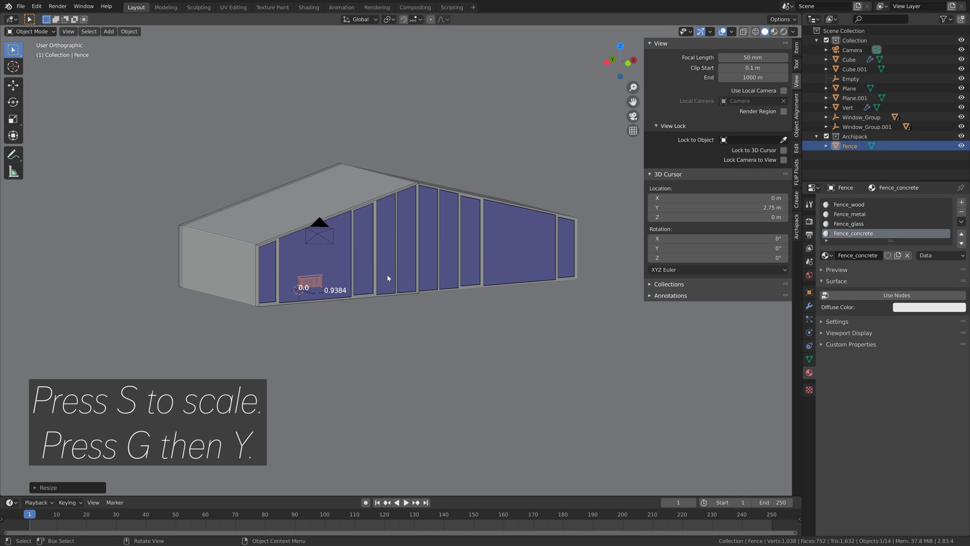
Step: Move the fence along the Y axis, out onto the ground in front of the glazed gable wall
key("g")
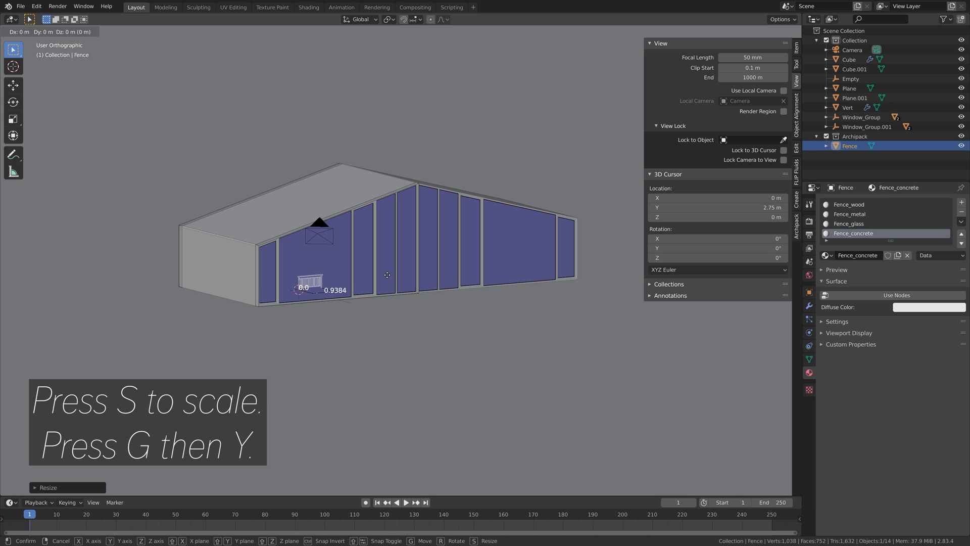
key("y")
left_click(460, 299)
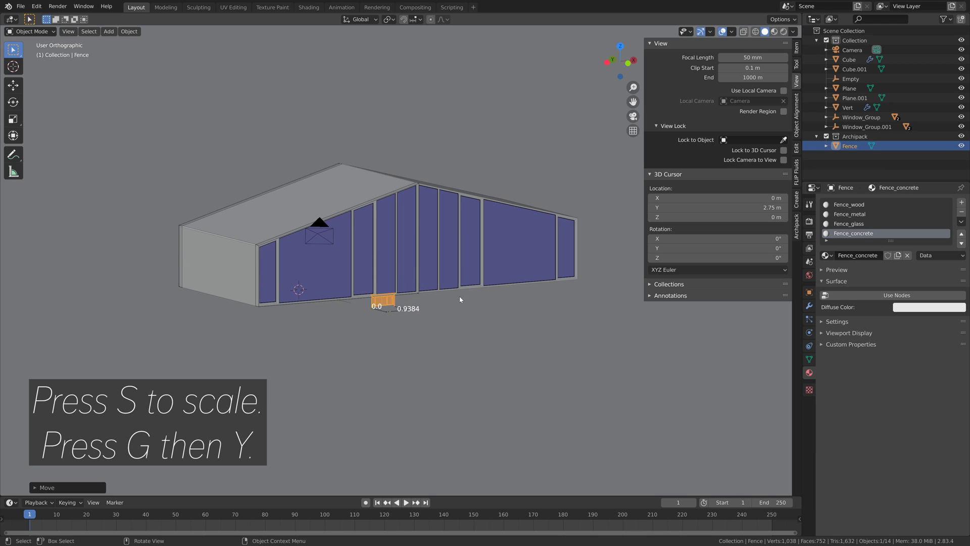
scroll(447, 303, "up", 5)
scroll(438, 310, "down", 3)
mouse_move(454, 305)
middle_mouse_down()
mouse_move(468, 318)
mouse_move(460, 309)
middle_mouse_up()
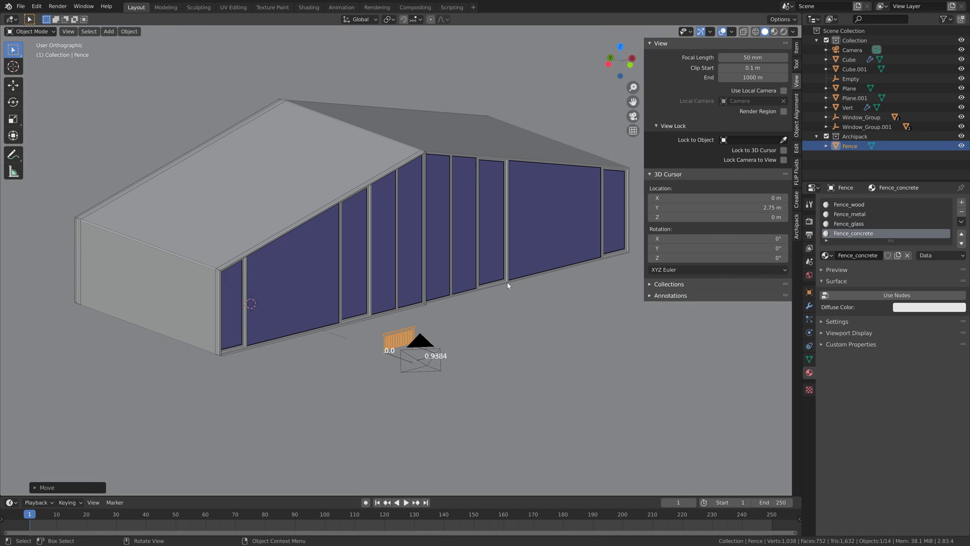
Step: In the camera view, shift the fence about -7.8 m along X to the near front edge of the frame
key("KP_0")
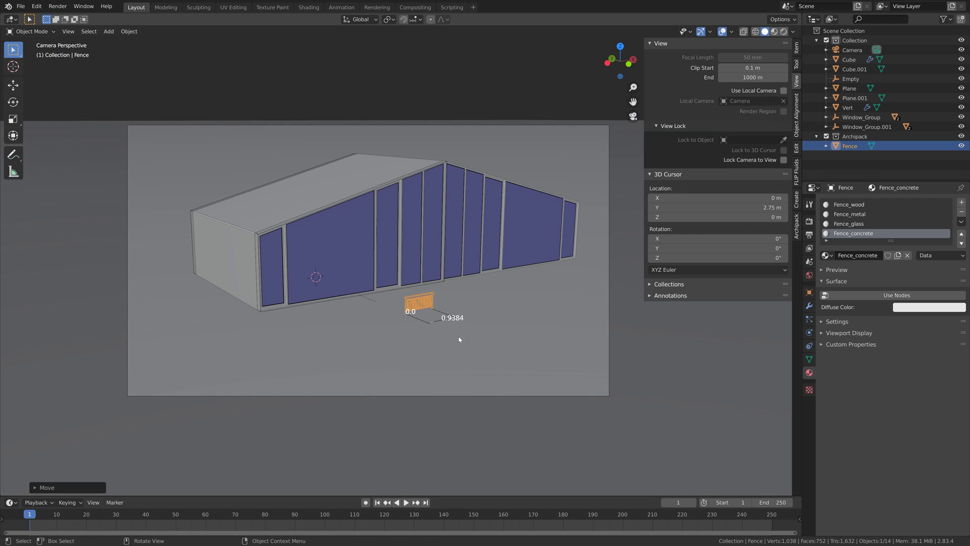
key("g")
key("x")
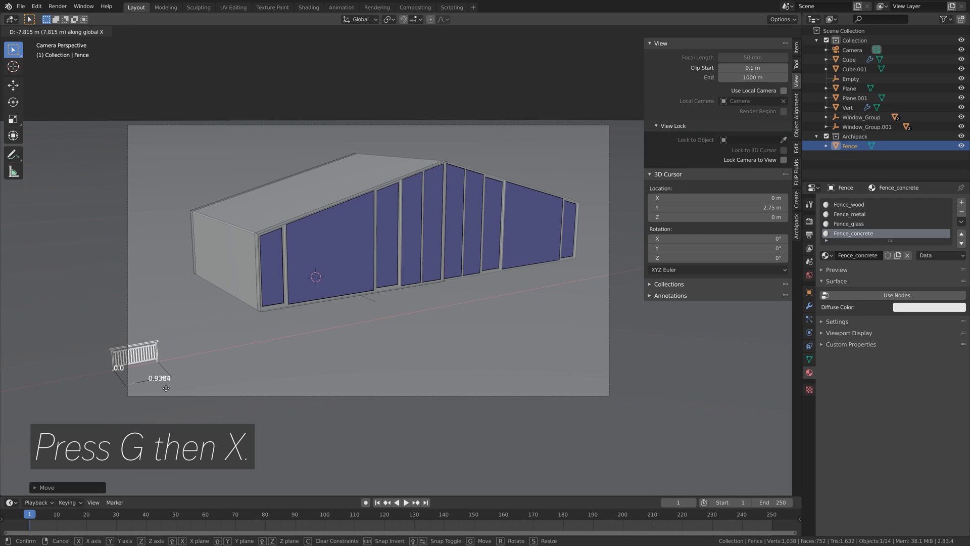
left_click(163, 388)
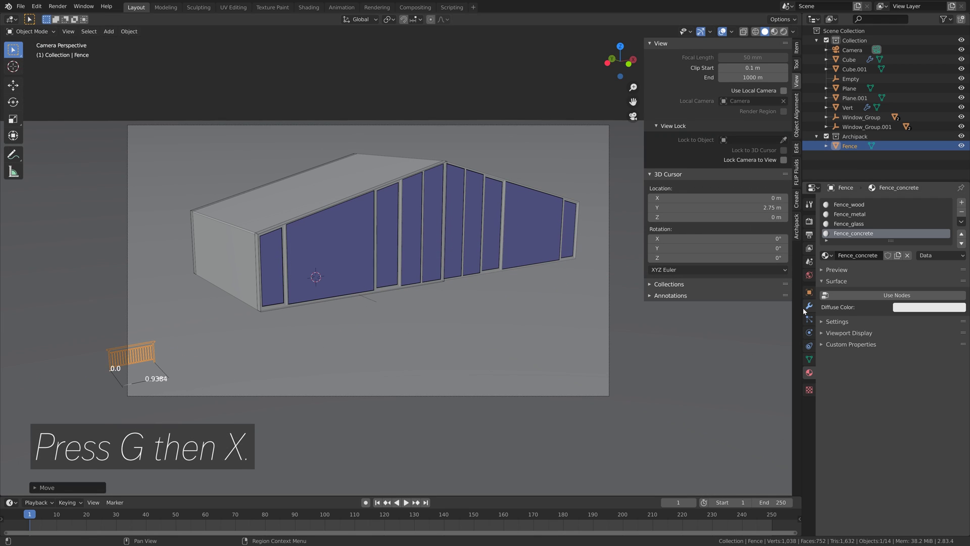
Step: Disable the handrail in the fence's Archipack settings
left_click(798, 226)
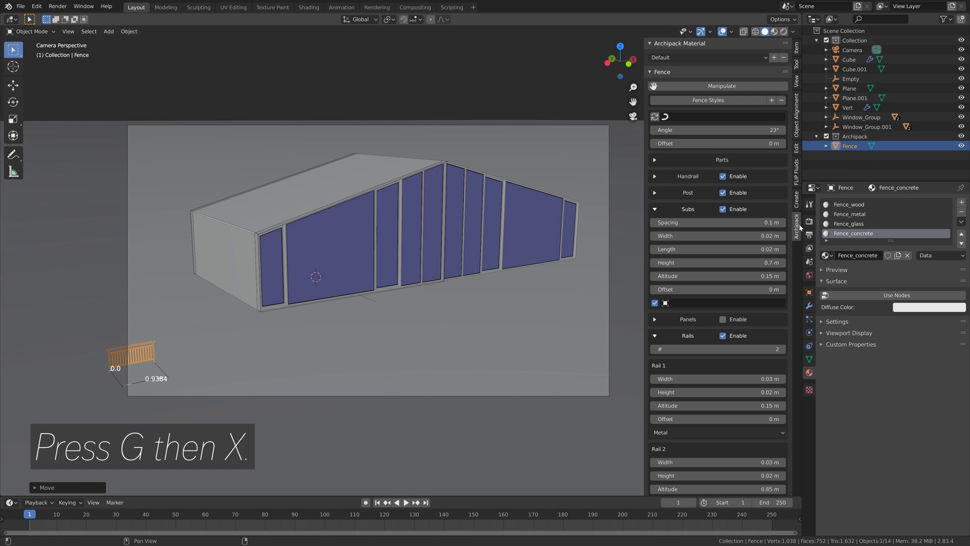
scroll(167, 331, "up", 5)
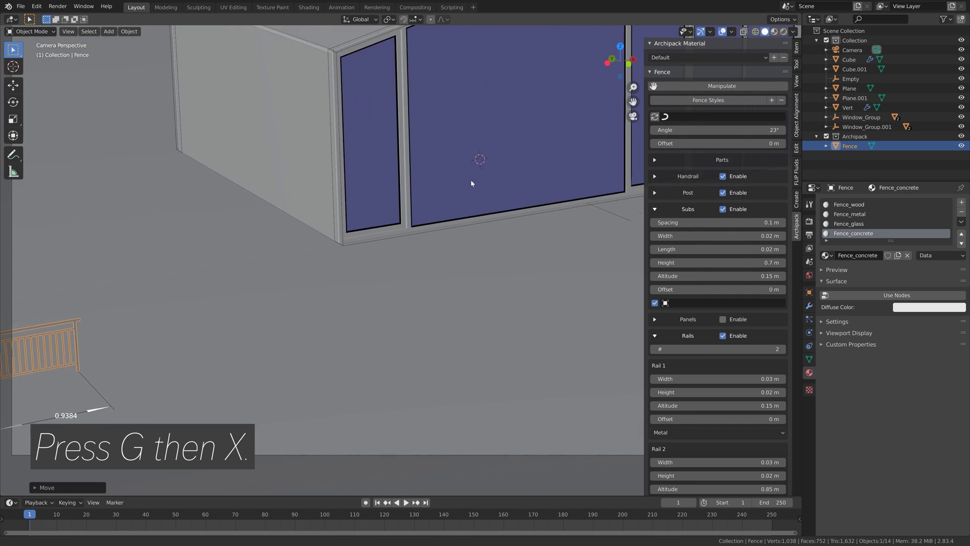
middle_click_drag(471, 183, 628, 126, "shift")
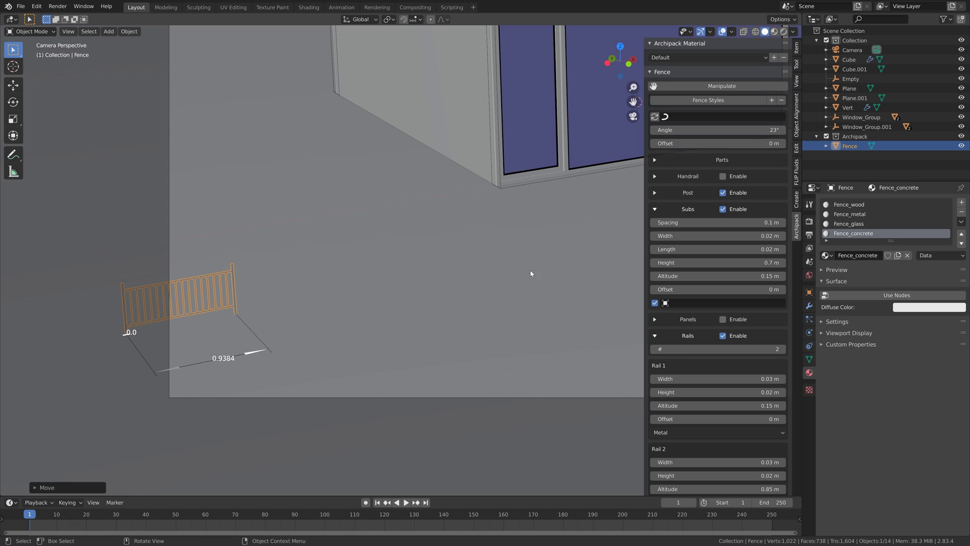
Step: Try the fence with its posts and subs disabled, and re-enable both
left_click(723, 193)
left_click(723, 209)
left_click(723, 209)
left_click(723, 193)
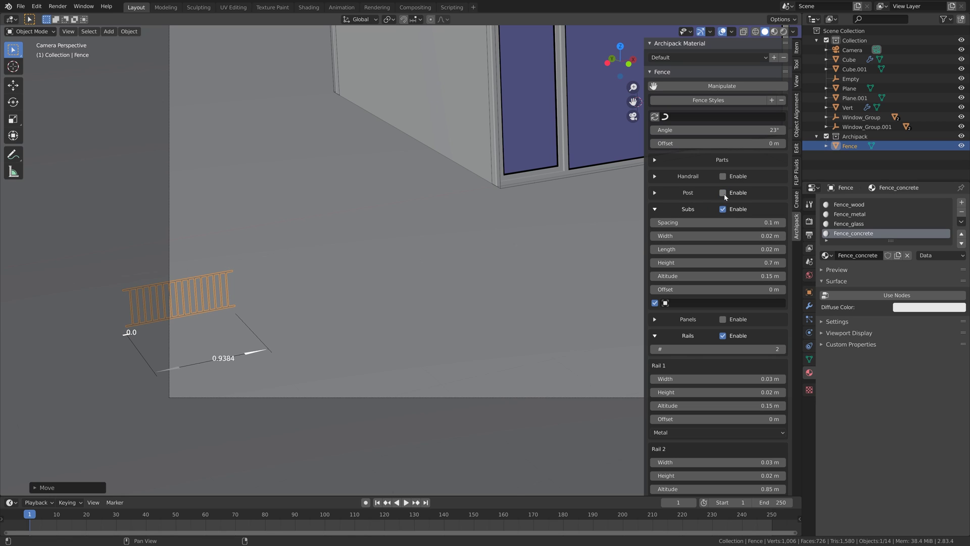
Step: Add an Array modifier to the fence
left_click(809, 306)
left_click(852, 203)
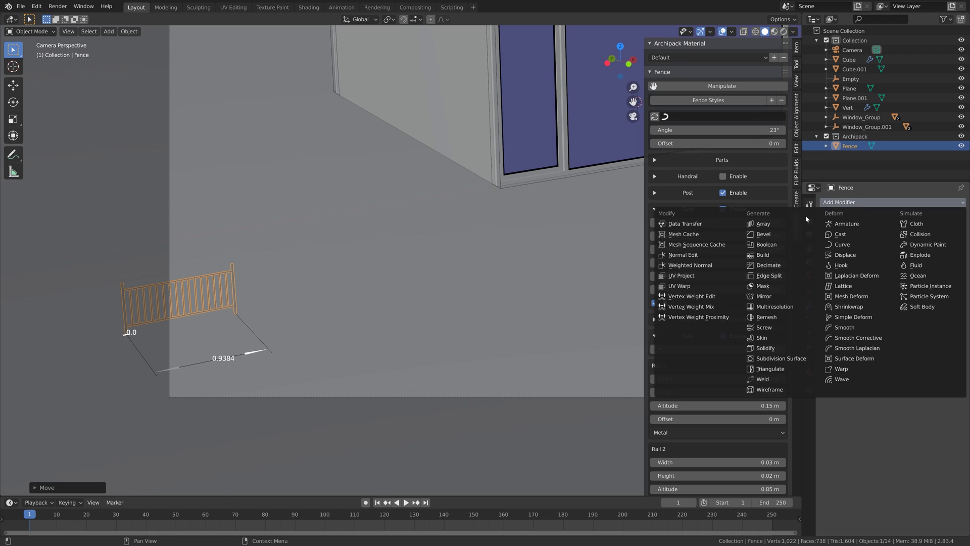
left_click(763, 224)
Step: Set the fence array's relative X offset to 0.97 so the end posts of adjoining segments overlap
scroll(158, 320, "up", 3)
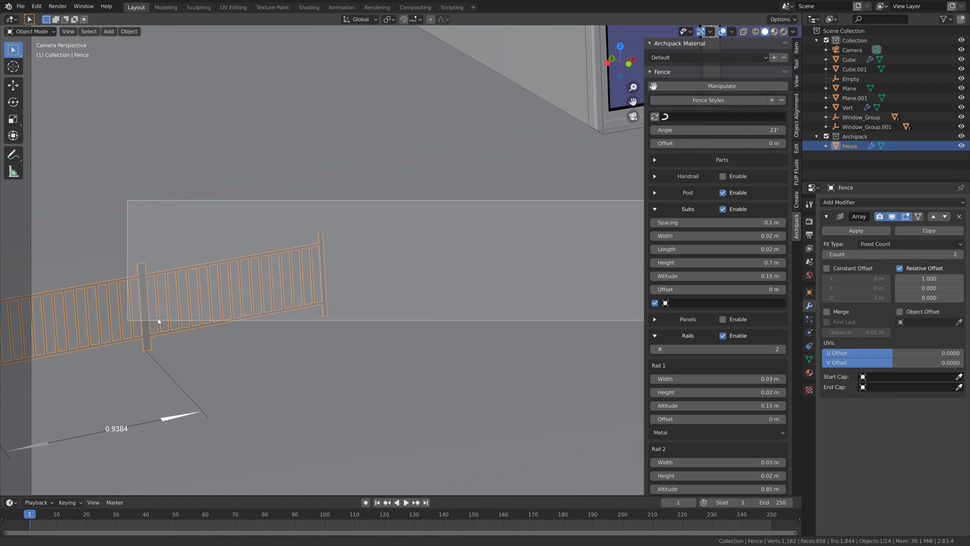
scroll(325, 319, "down", 1)
middle_click_drag(325, 319, 381, 305, "shift")
scroll(290, 311, "up", 6)
middle_click_drag(241, 329, 469, 286, "shift")
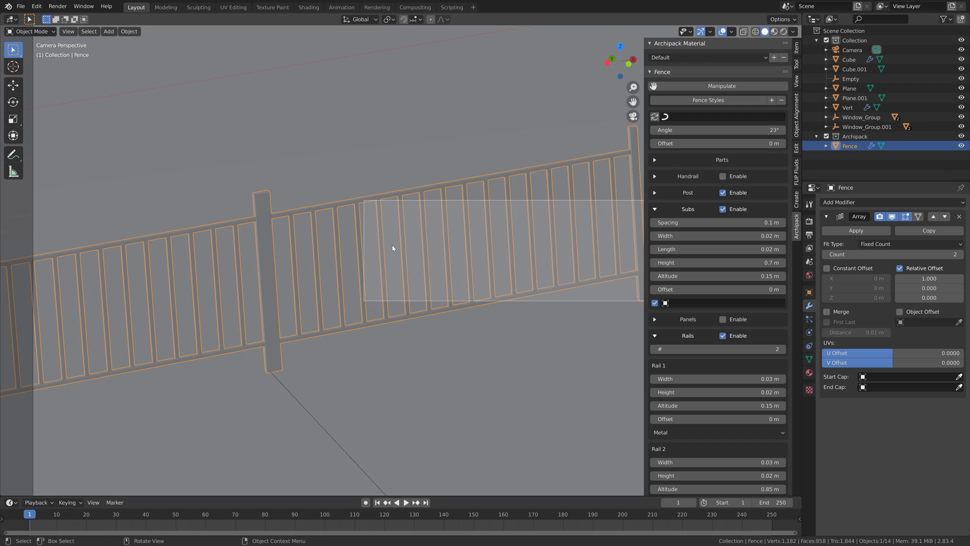
left_click(900, 278)
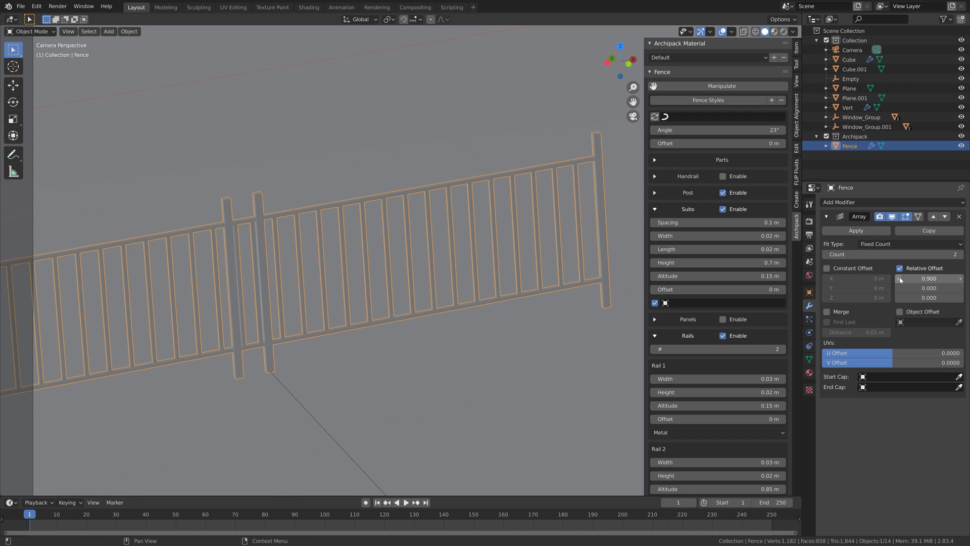
left_click_drag(901, 280, 937, 278)
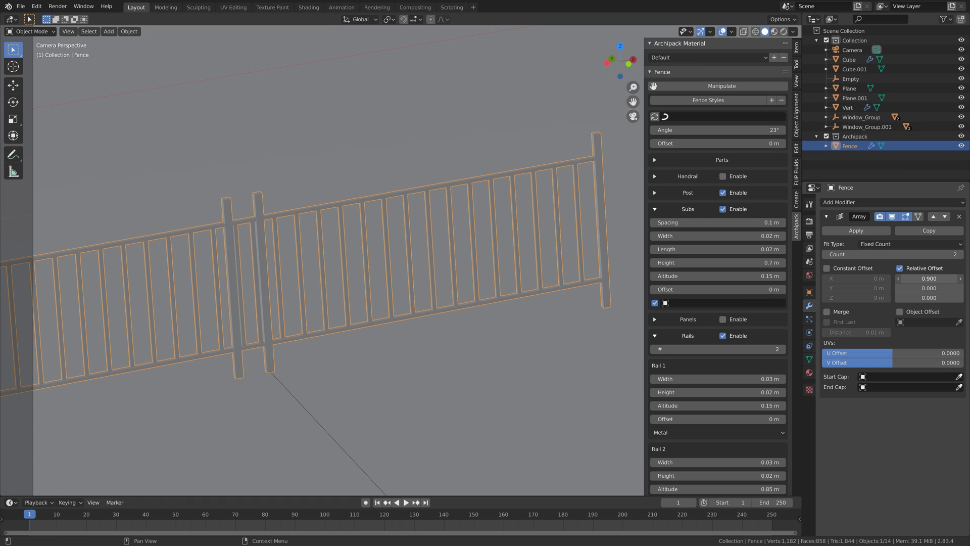
left_click(946, 278)
type("0.99")
key("Return")
left_click(934, 278)
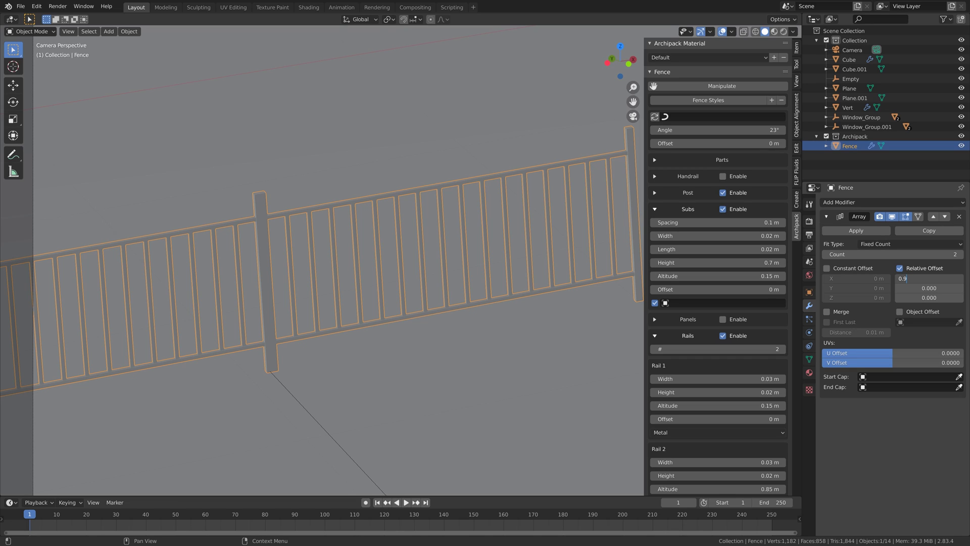
type("7")
key("Return")
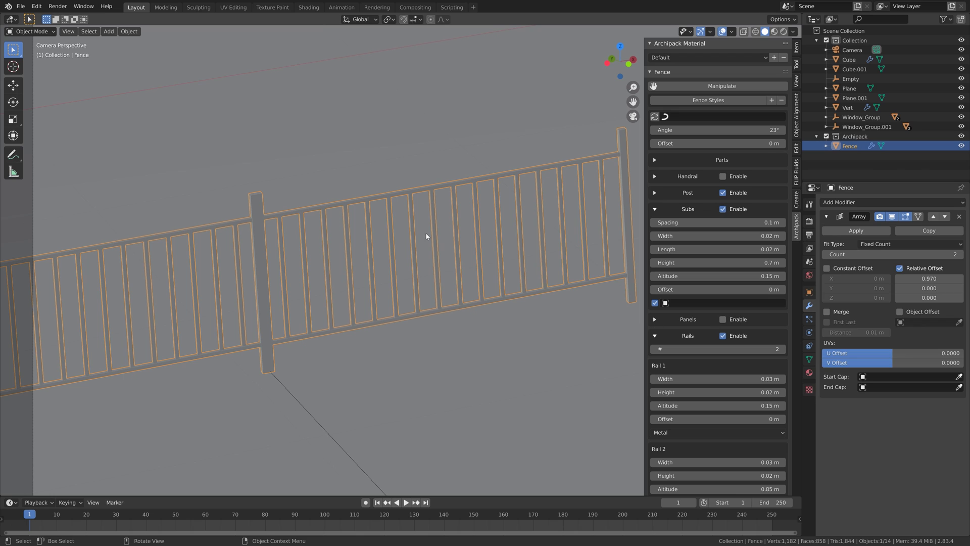
Step: Raise the fence array's count to 22 so the fence runs past the whole building in the camera frame
scroll(379, 267, "down", 7)
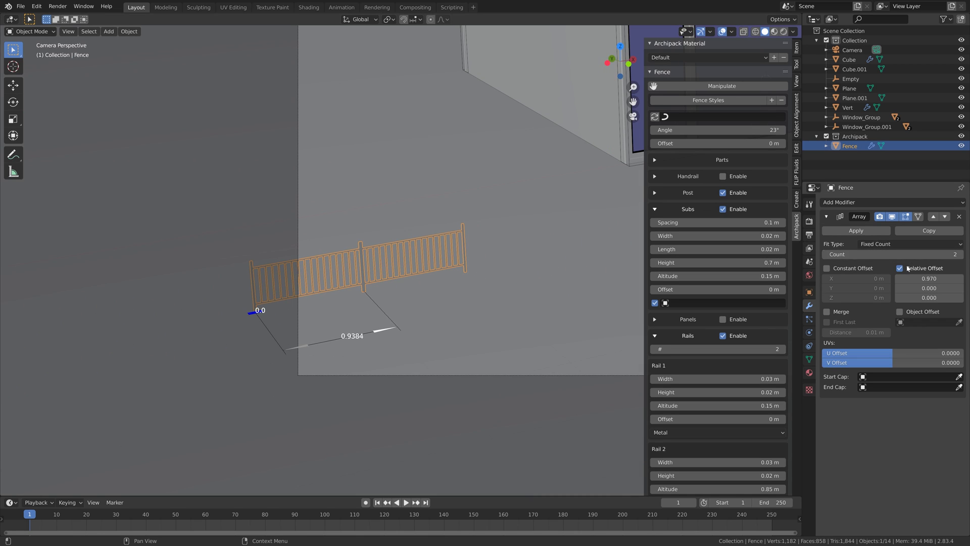
left_click_drag(894, 254, 935, 254)
scroll(579, 284, "down", 8)
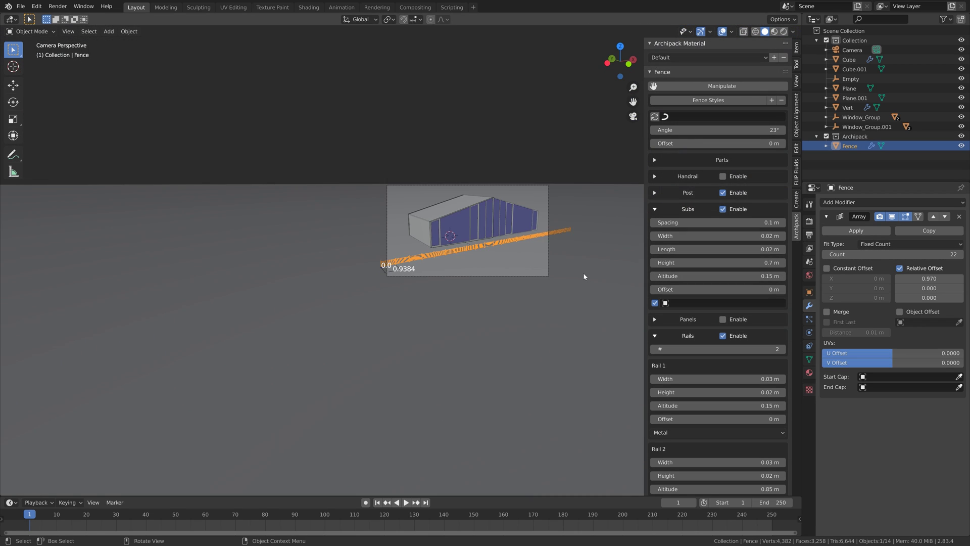
middle_click_drag(559, 276, 516, 286, "shift")
scroll(487, 303, "up", 2)
scroll(488, 304, "up", 3)
middle_click_drag(372, 327, 463, 313)
key("KP_0")
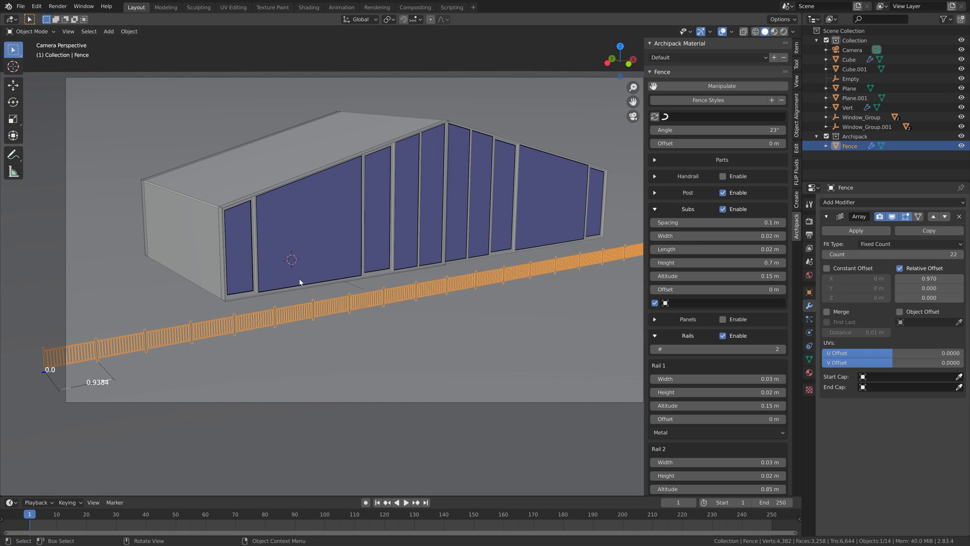
scroll(384, 253, "down", 3)
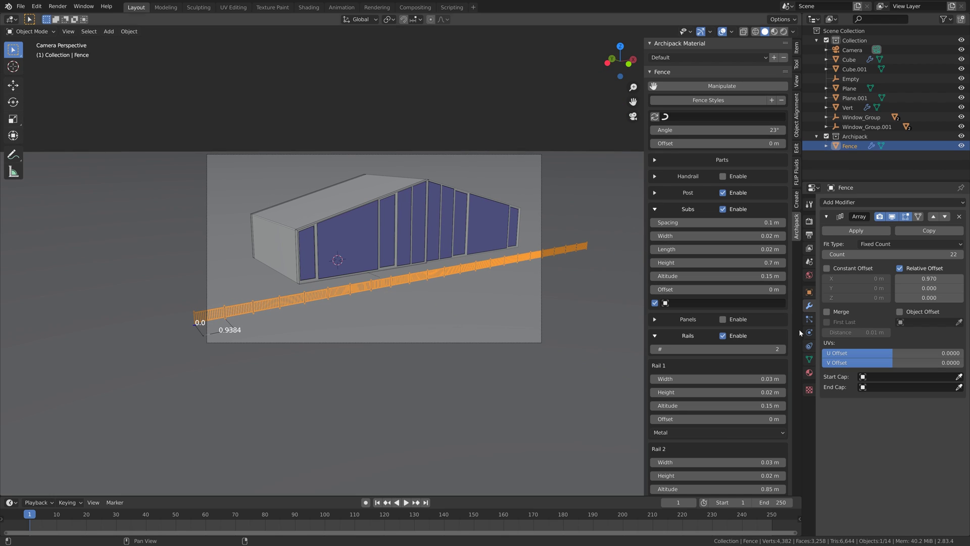
Step: Enable nodes on the Fence_metal material and give it a Glossy BSDF surface with roughness 0.214
left_click(809, 372)
left_click(862, 217)
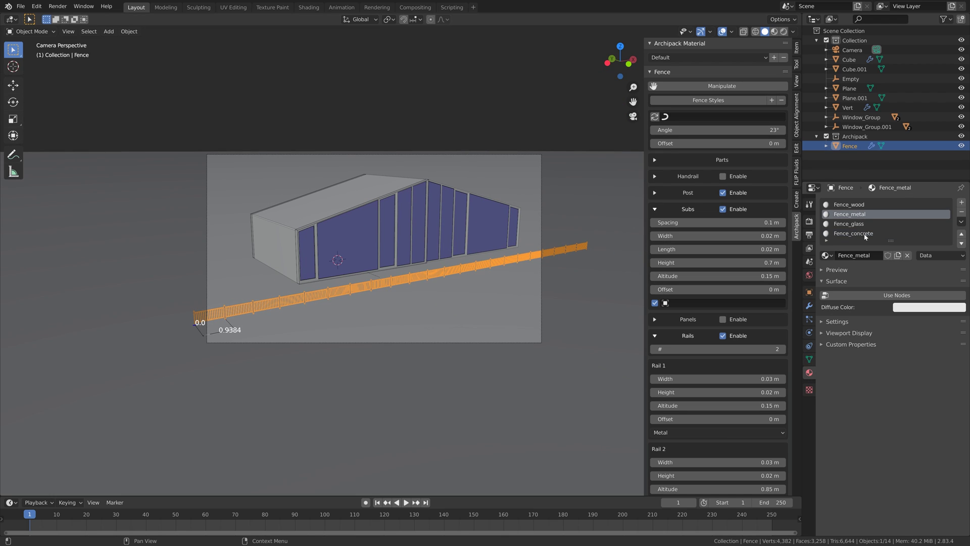
left_click(925, 296)
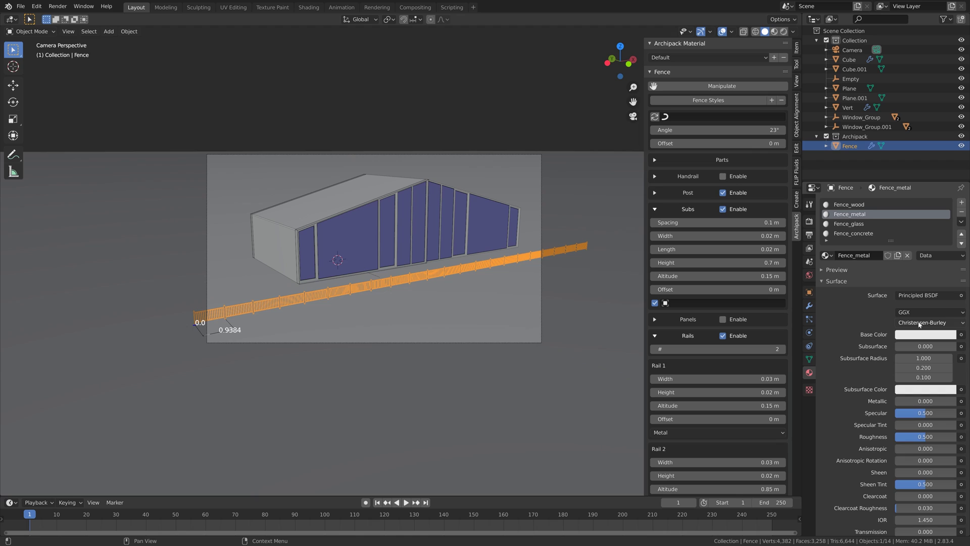
left_click(929, 295)
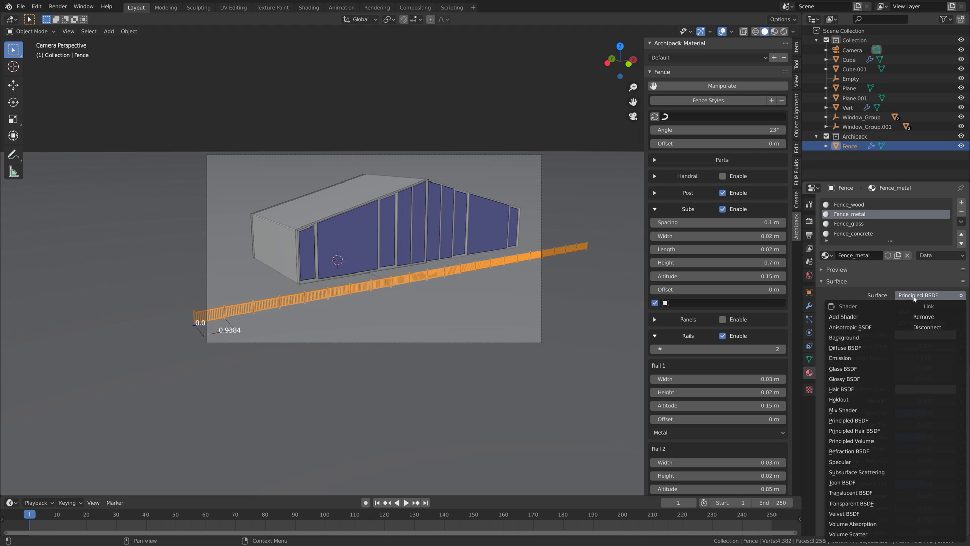
left_click(870, 379)
left_click_drag(923, 333, 909, 335)
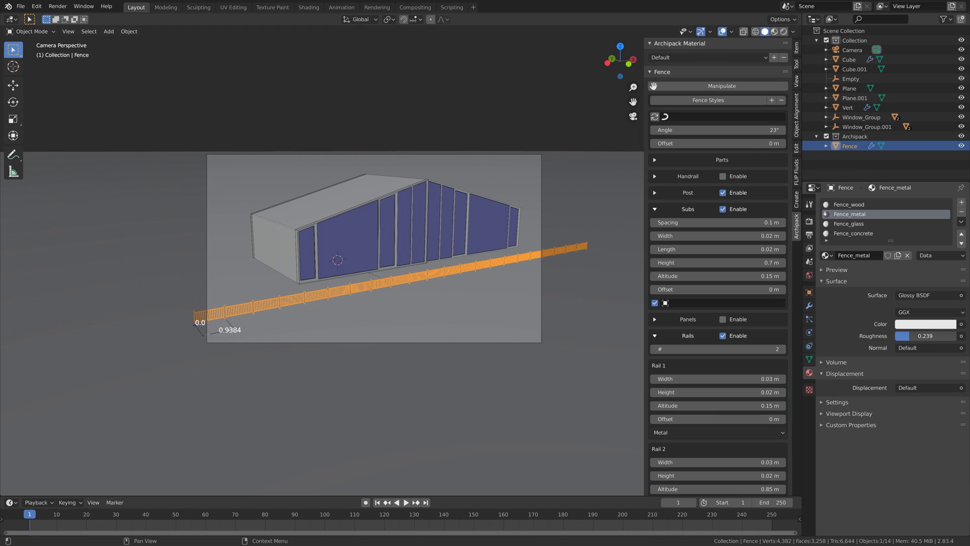
Step: Show the scene in rendered shading and darken the Fence_metal glossy colour to a dark grey
left_click(925, 324)
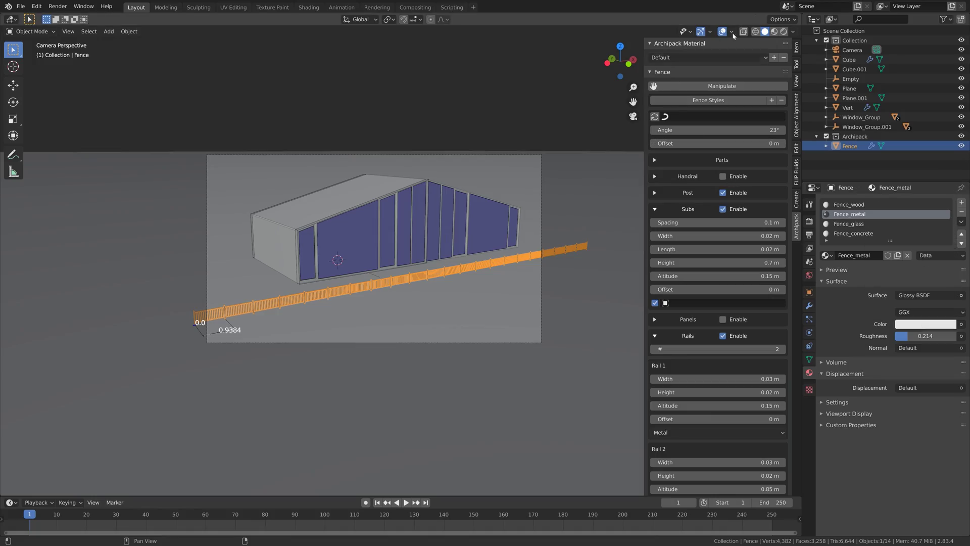
left_click(784, 31)
scroll(526, 234, "up", 5)
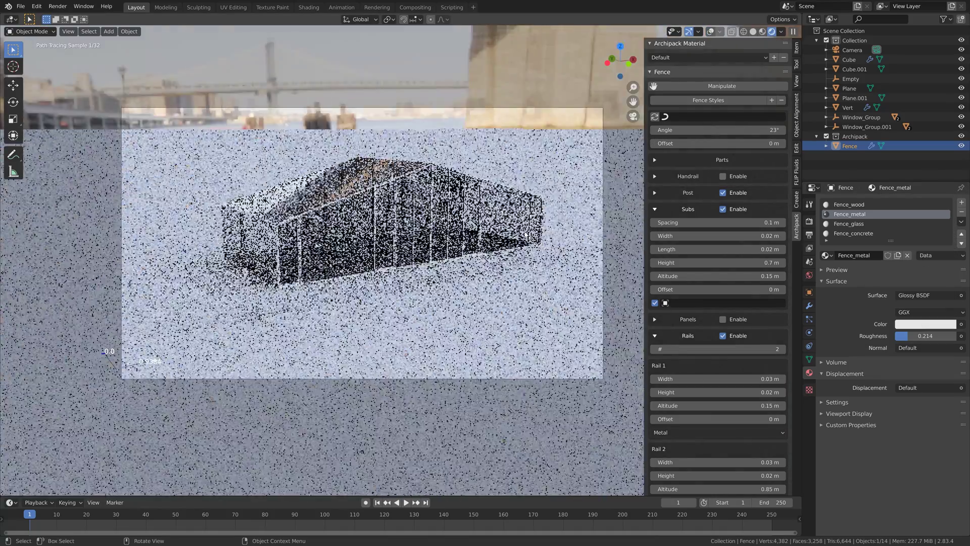
scroll(525, 234, "down", 4)
left_click(925, 324)
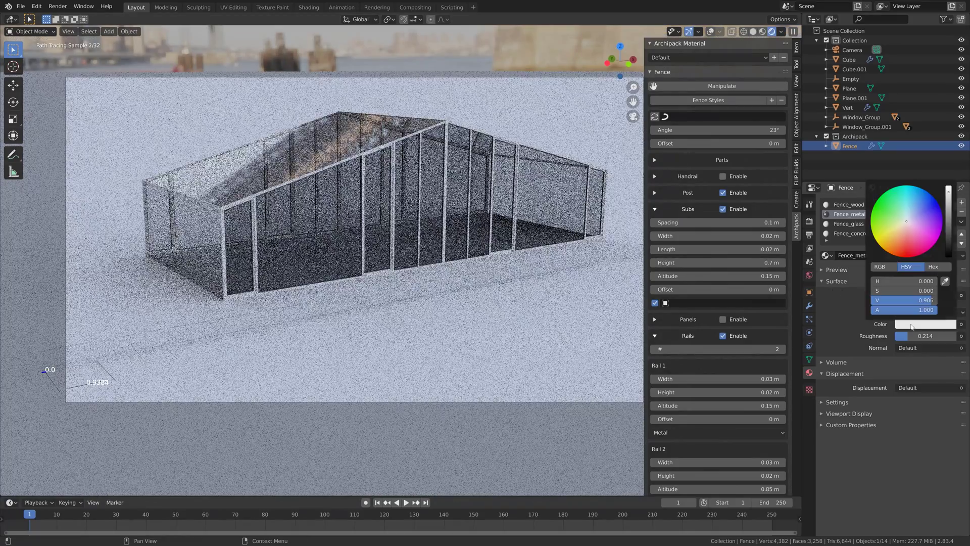
left_click(949, 242)
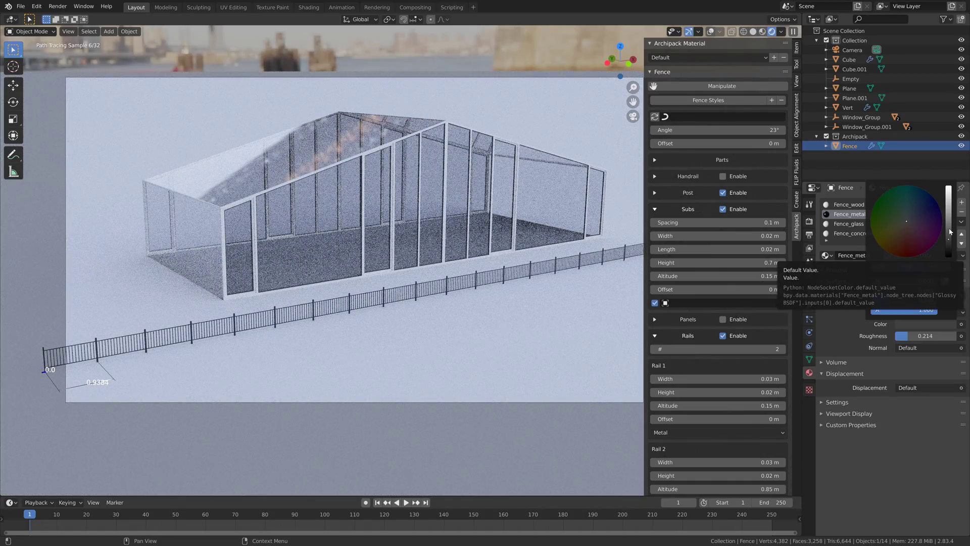
left_click(951, 229)
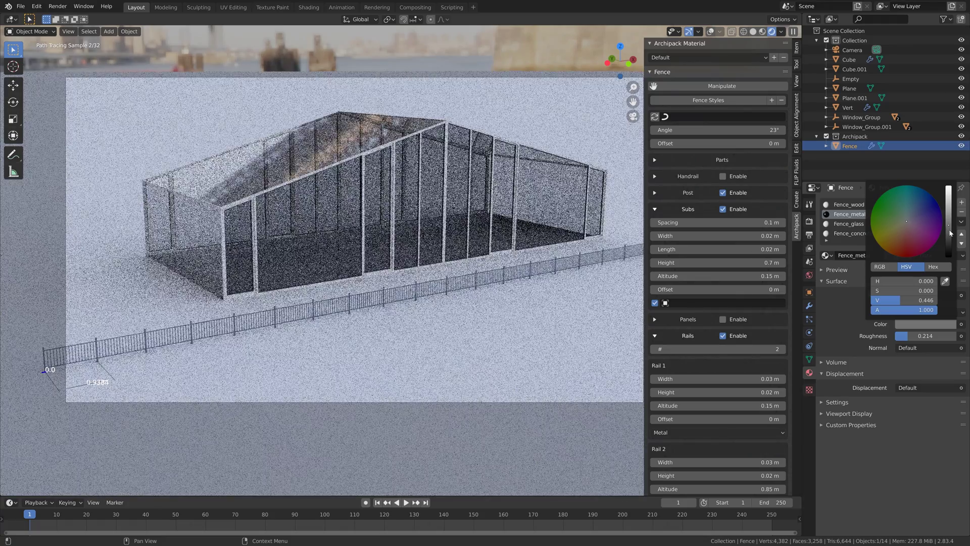
left_click(951, 233)
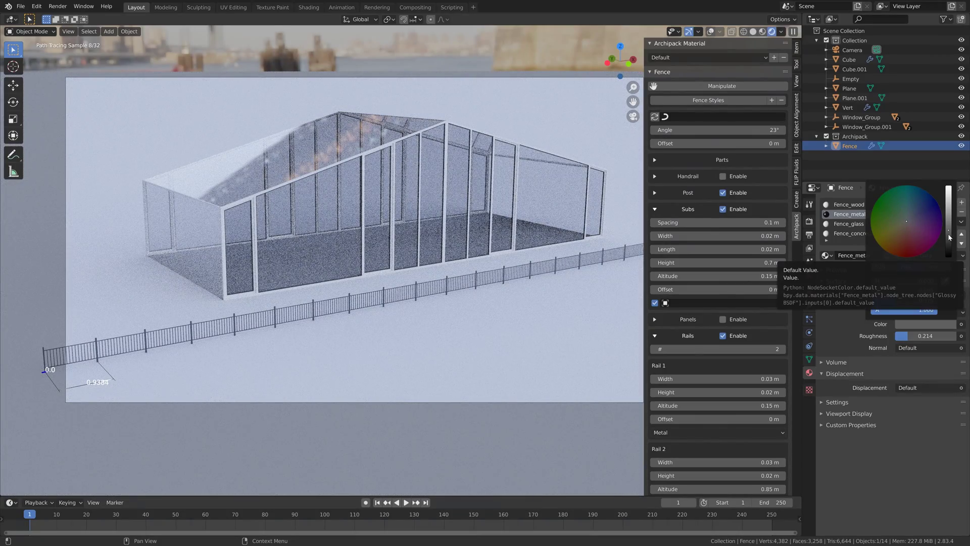
Step: Settle the dark grey of Fence_metal and give the ground plane's material a Diffuse BSDF surface with colour value 0.681
left_click(949, 235)
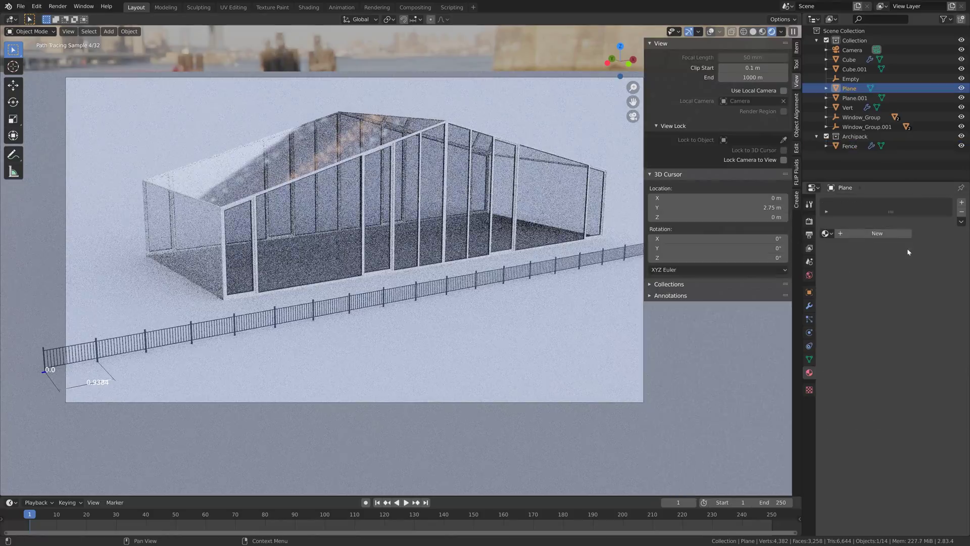
left_click(927, 273)
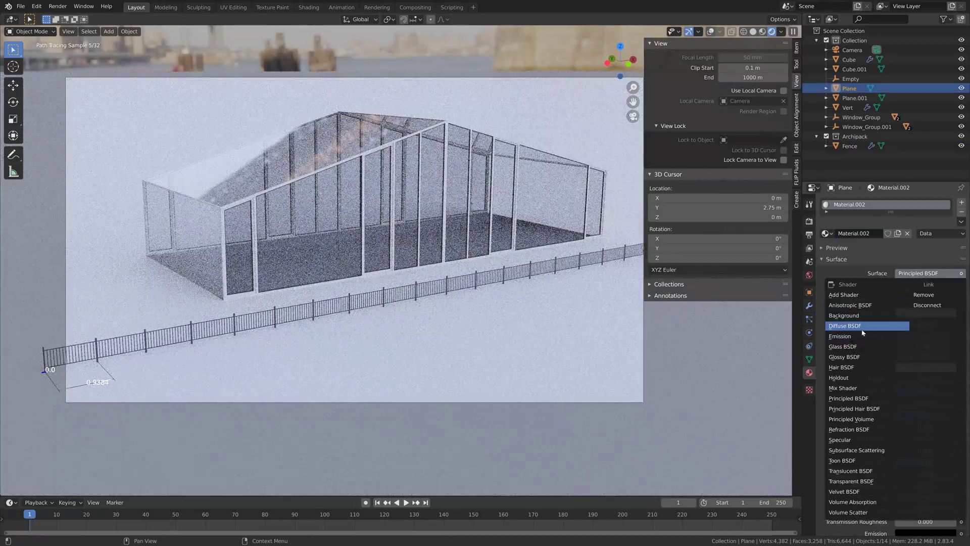
left_click(862, 329)
left_click(917, 290)
left_click_drag(948, 160, 949, 175)
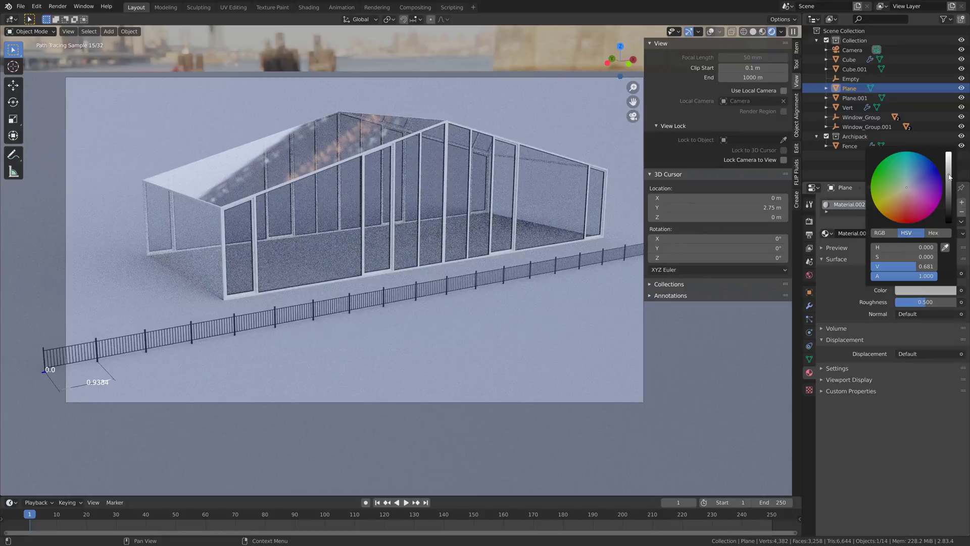
Step: Lock the camera to the view, reframe the building and fence in the camera frame, and scale the ground plane
left_click(783, 160)
scroll(447, 254, "up", 2)
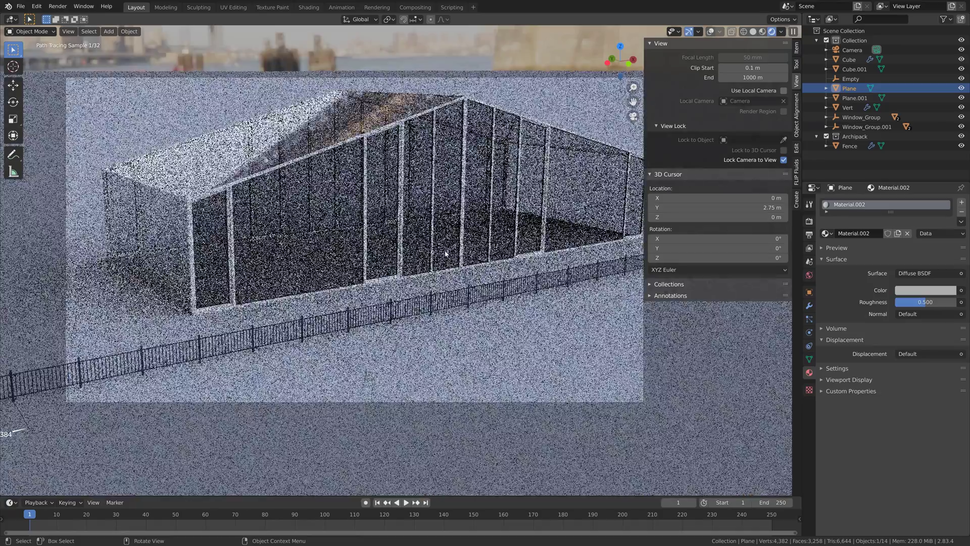
middle_click_drag(445, 254, 431, 255, "shift")
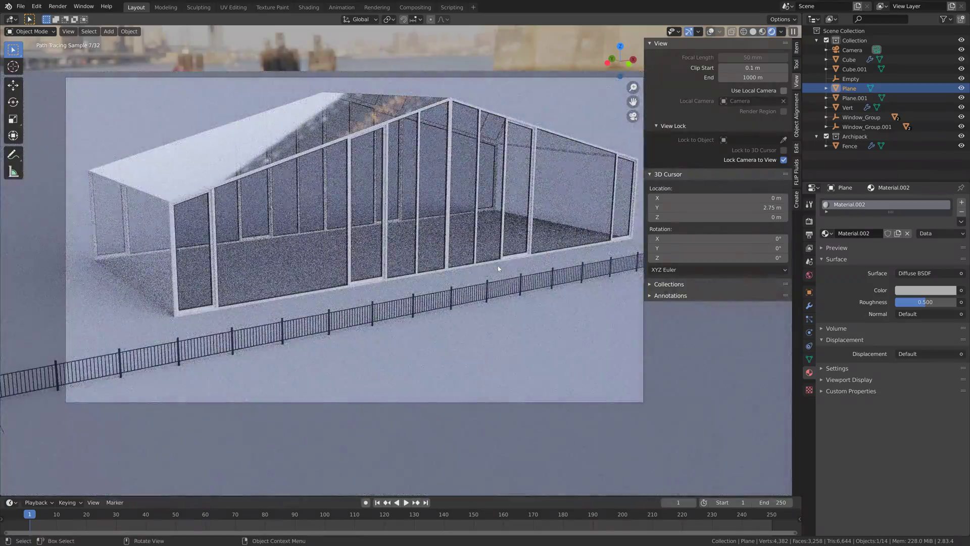
mouse_move(498, 269)
middle_mouse_down()
mouse_move(493, 256)
mouse_move(491, 268)
middle_mouse_up()
key("s")
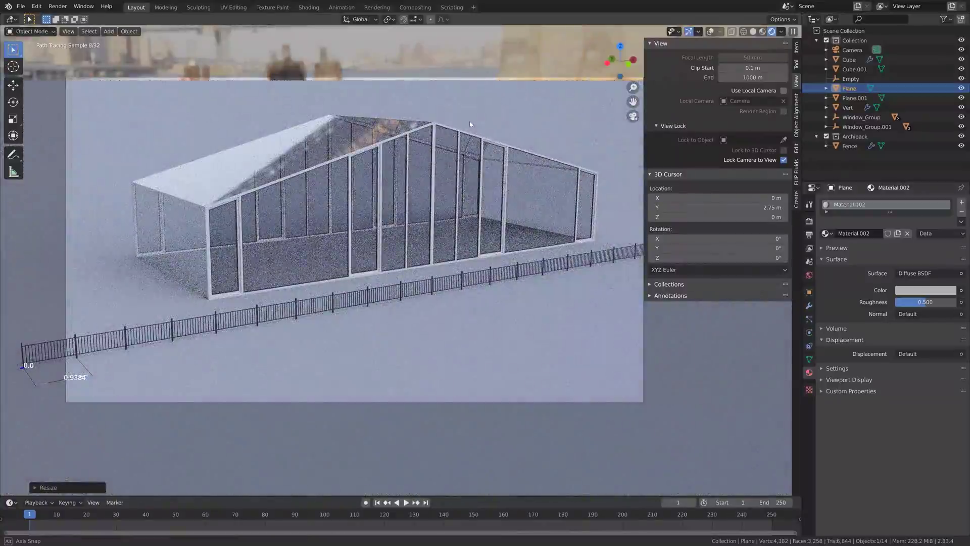
left_click(76, 377)
middle_click_drag(471, 128, 479, 124)
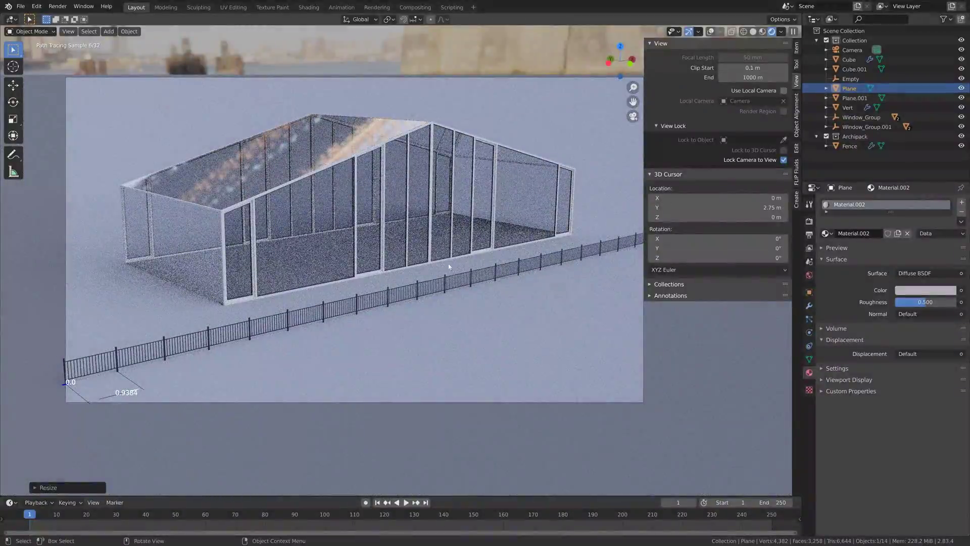
Step: Move the fence about 0.76 m away from the building, keeping its height locked on the global Z axis
left_click(454, 282)
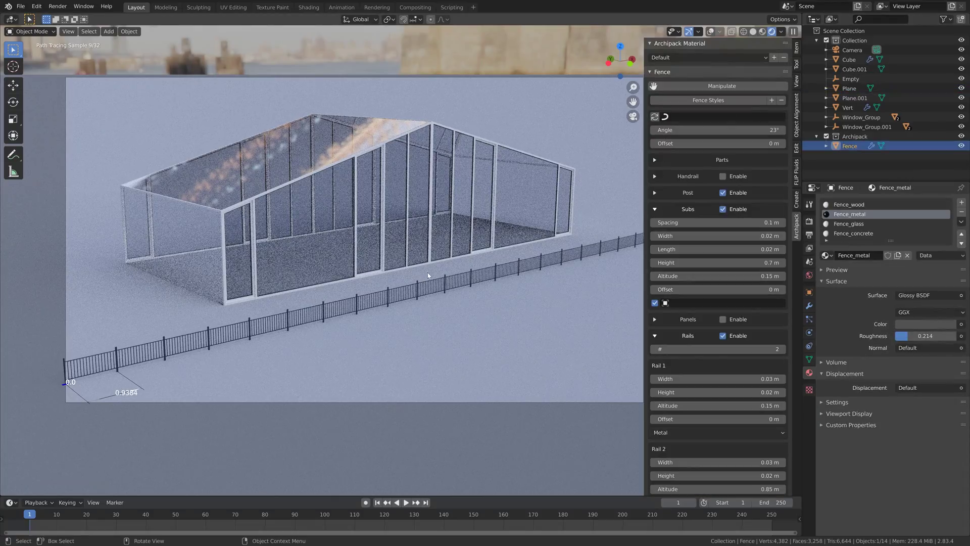
key("g")
key("shift+z")
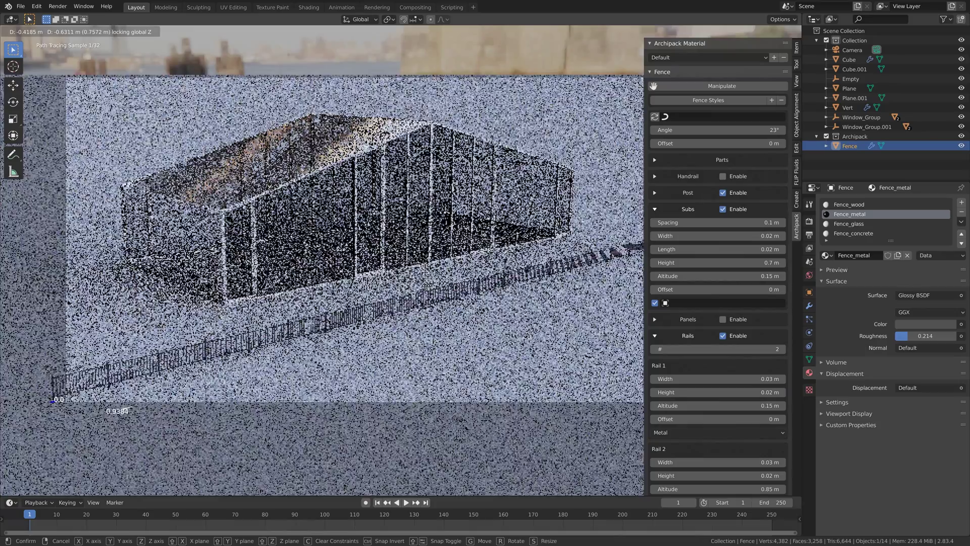
left_click(425, 286)
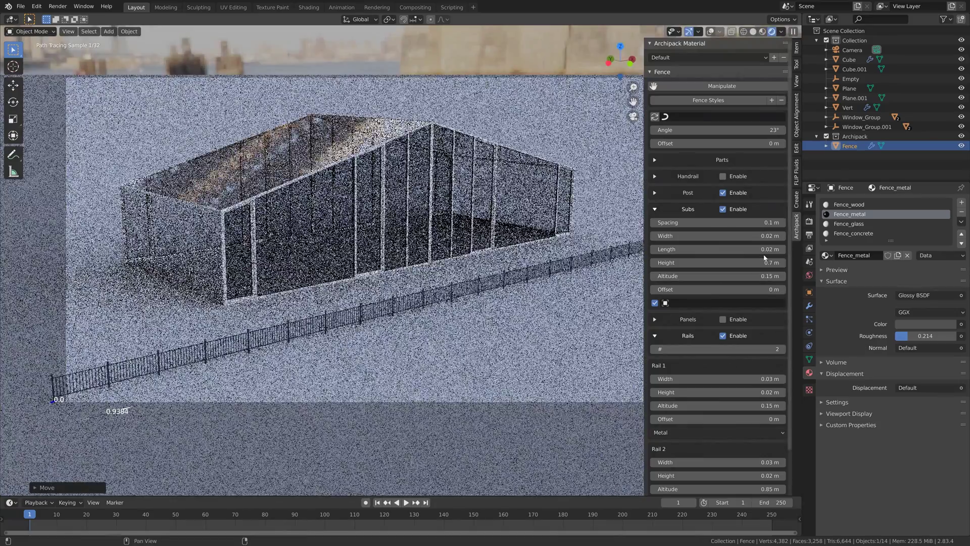
Step: Switch the viewport to solid shading and save the scene as a new incremental file, tut5.blend
left_click(753, 32)
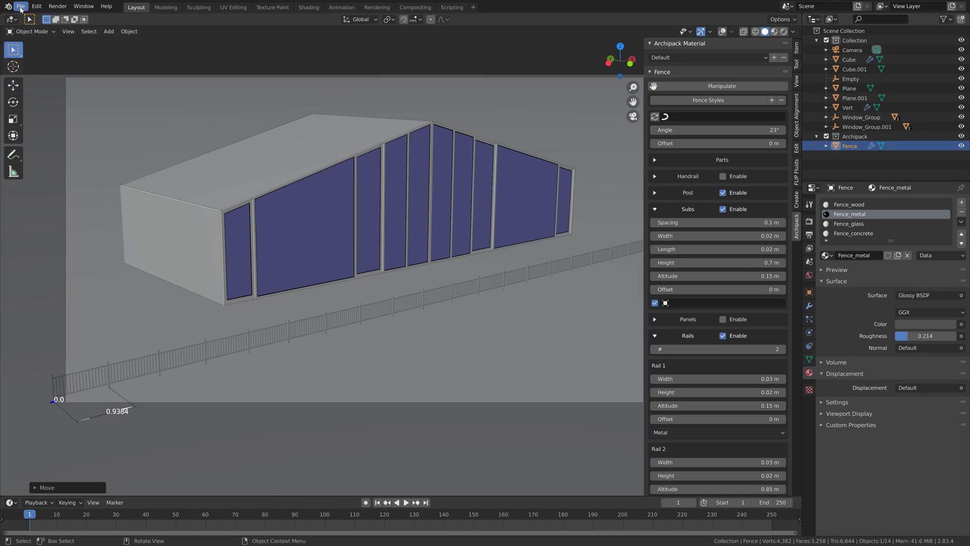
left_click(20, 7)
left_click(28, 81)
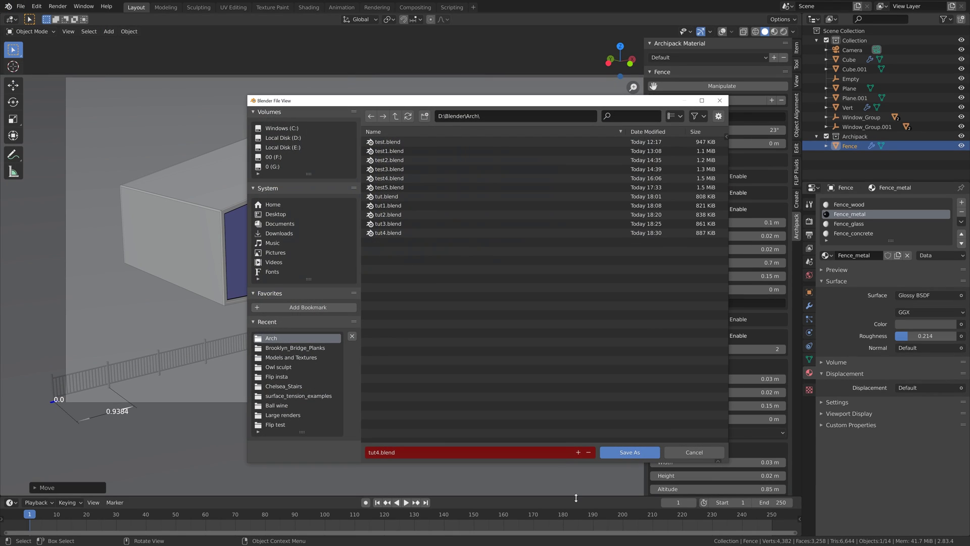
left_click(579, 453)
left_click(629, 452)
Step: Set the Cycles render and viewport samples to 300 and the render tile size to 512 px in X and Y
left_click(810, 221)
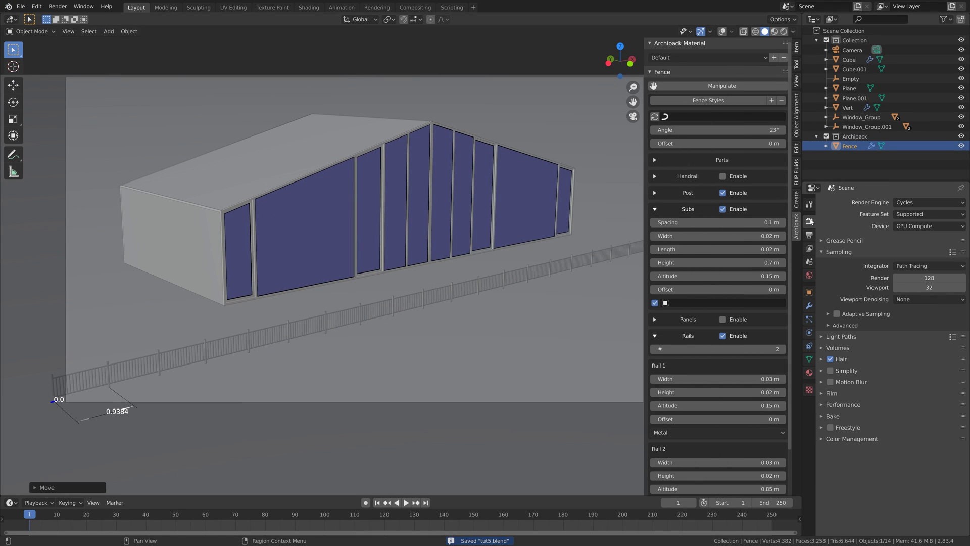
left_click(942, 277)
key("Return")
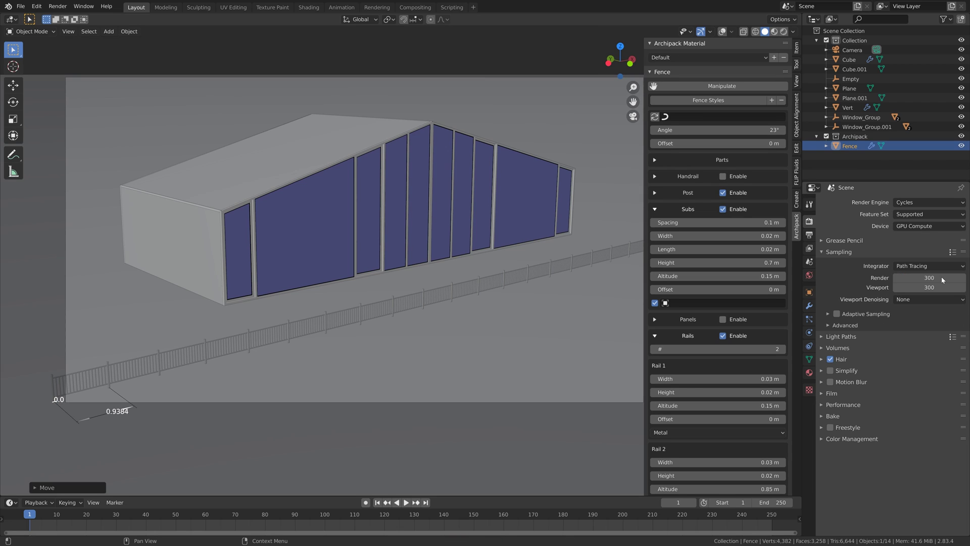
left_click(844, 405)
left_click_drag(921, 469, 922, 478)
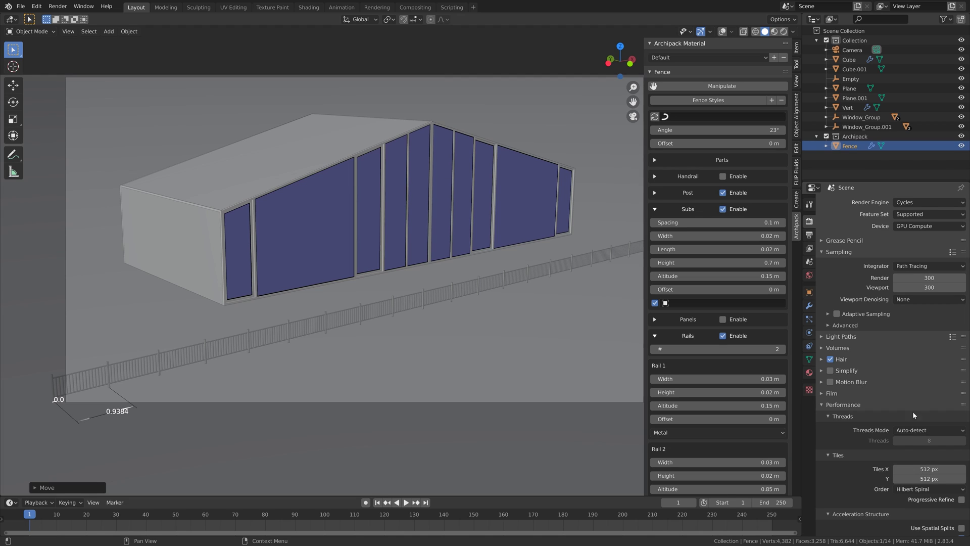
Step: Set the output resolution scale to 200% and unlock the camera from the view
left_click(809, 235)
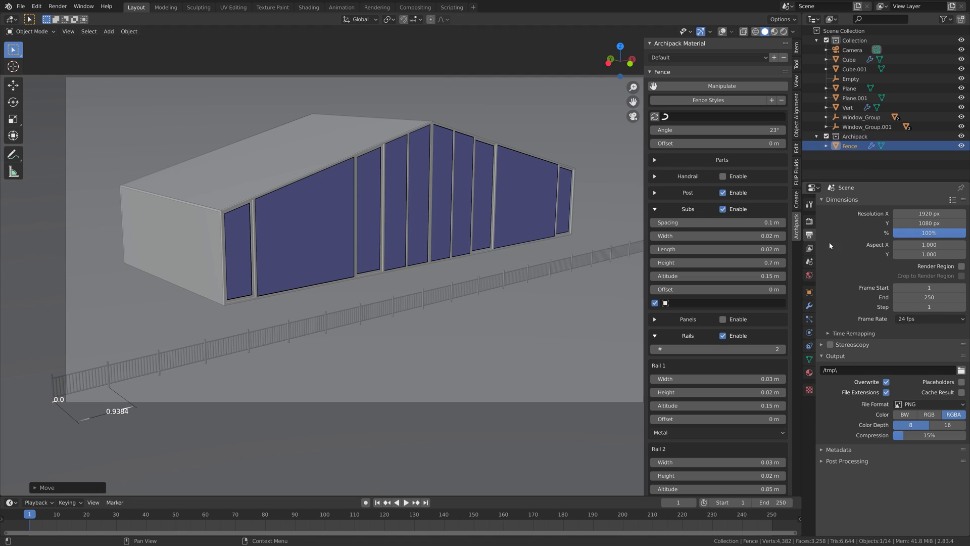
left_click(930, 232)
type("200")
key("Return")
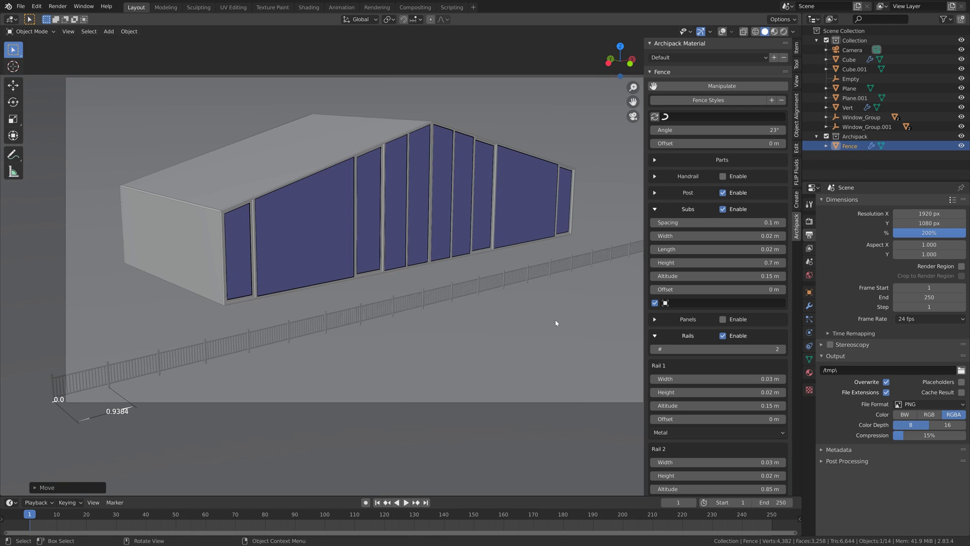
left_click(797, 81)
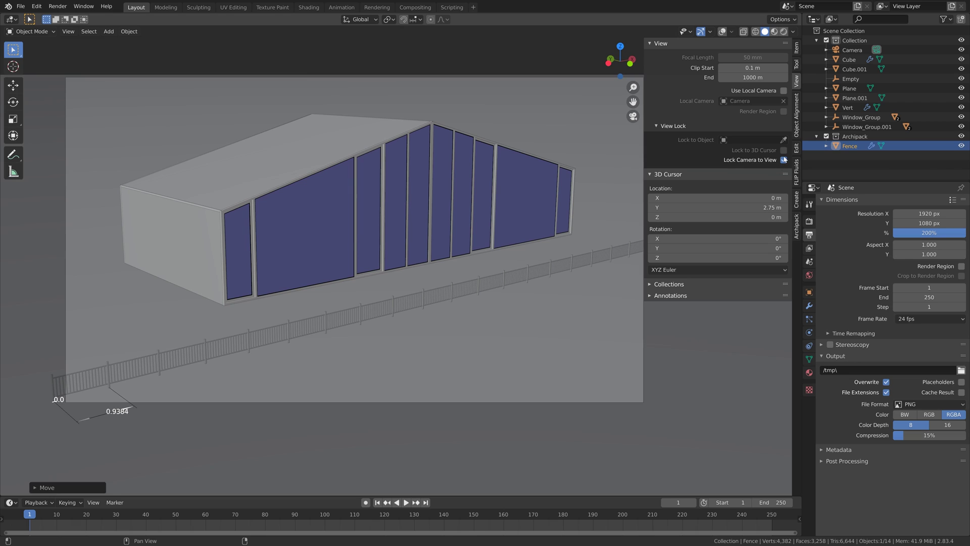
scroll(514, 239, "down", 3)
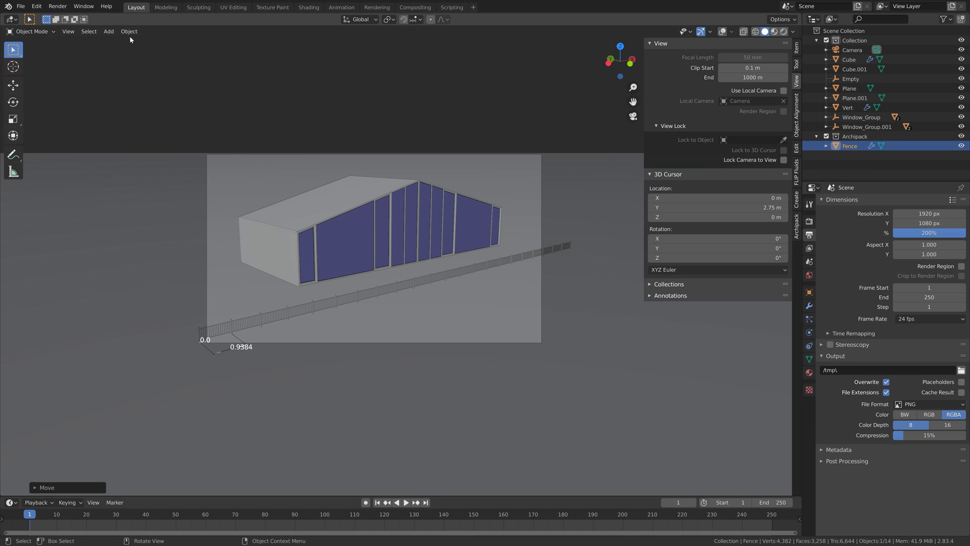
Step: Review the view layer's pass settings, render the still image, inspect the whole frame and close the render window
left_click(58, 6)
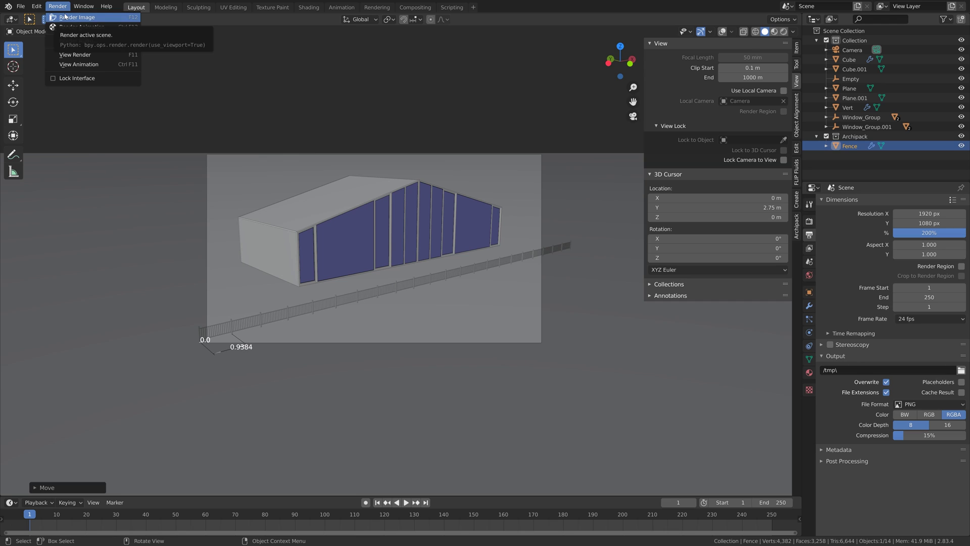
left_click(809, 248)
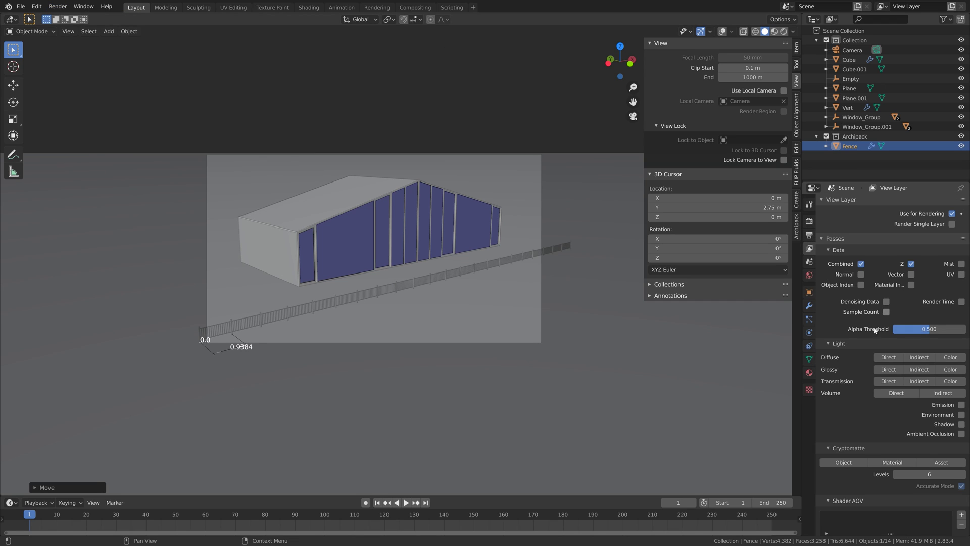
scroll(850, 485, "down", 2)
scroll(837, 359, "up", 2)
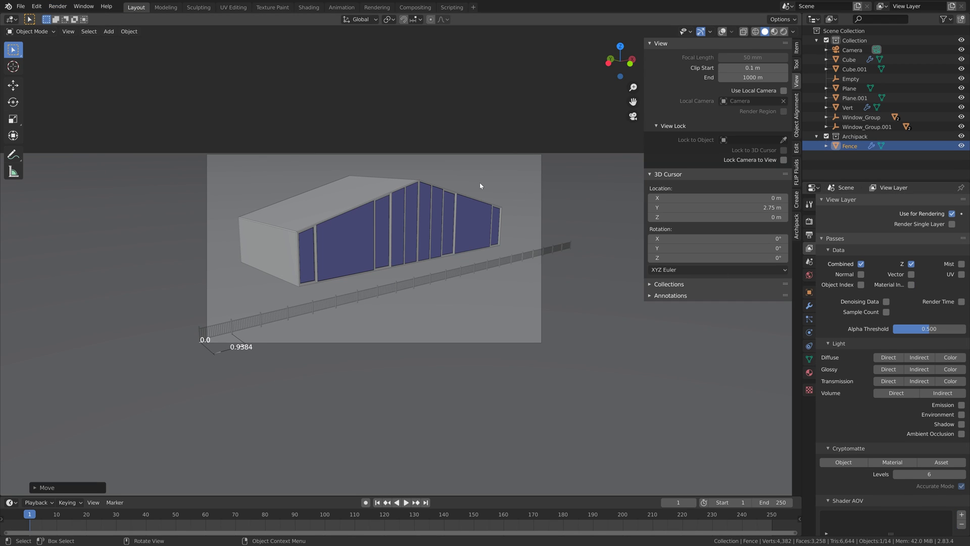
left_click(58, 6)
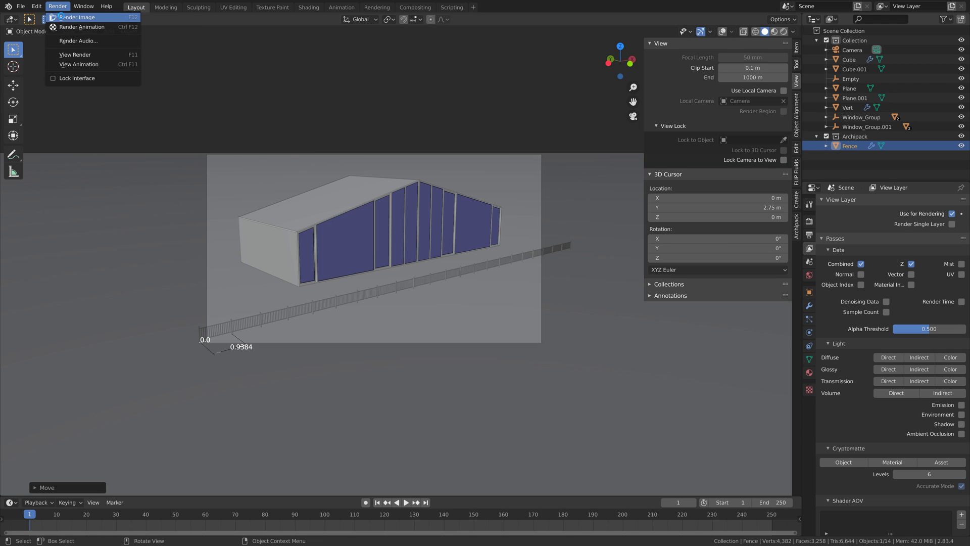
left_click(61, 17)
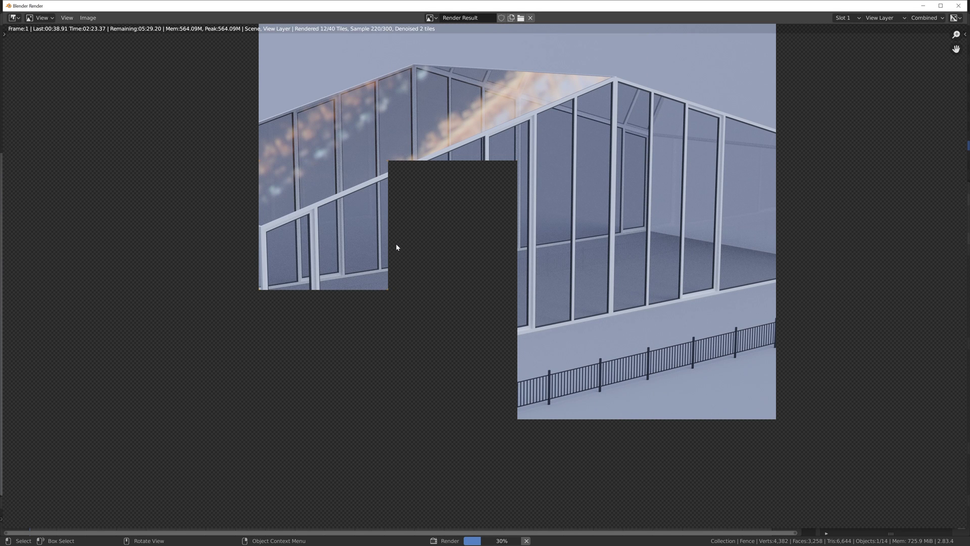
scroll(496, 239, "down", 3)
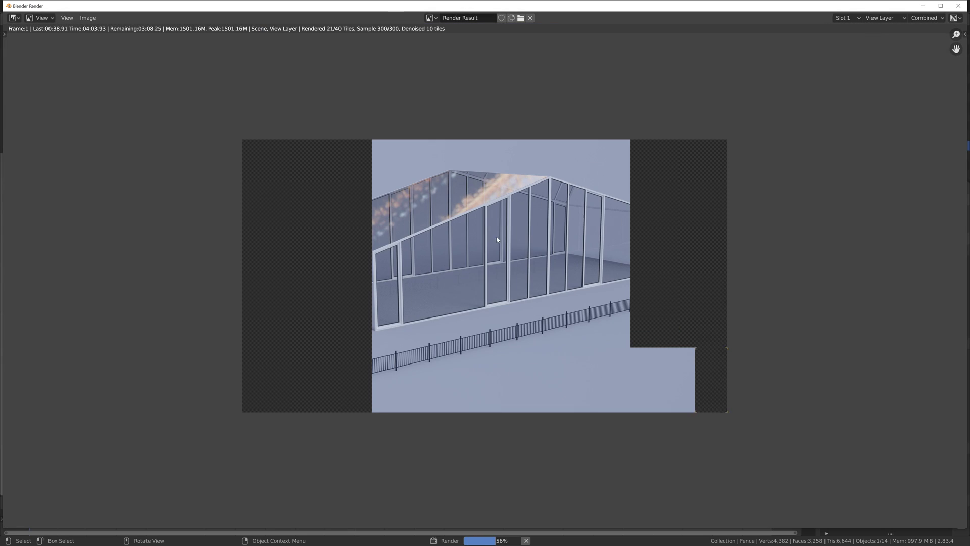
left_click(955, 7)
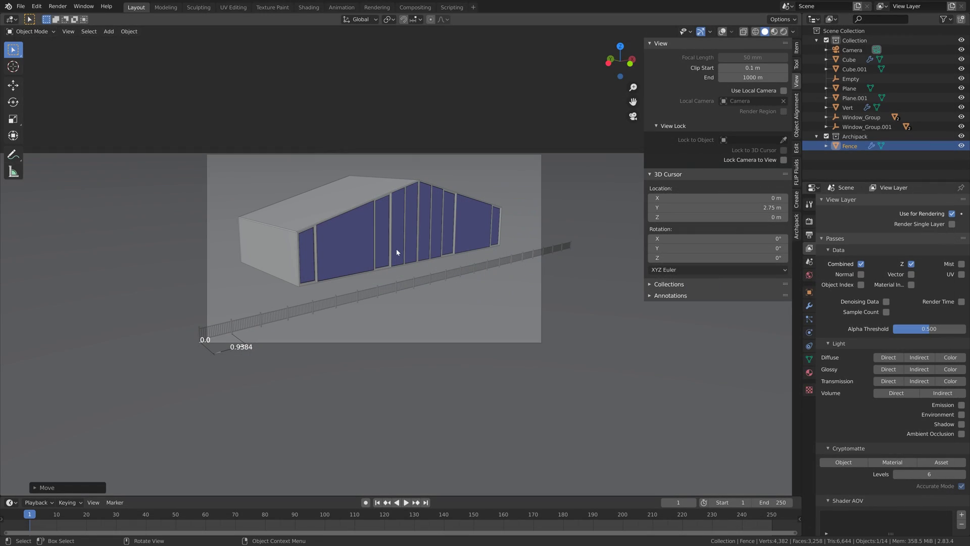
Step: Show the scene in rendered shading and raise the ground plane's diffuse colour to pure white
scroll(392, 253, "up", 4)
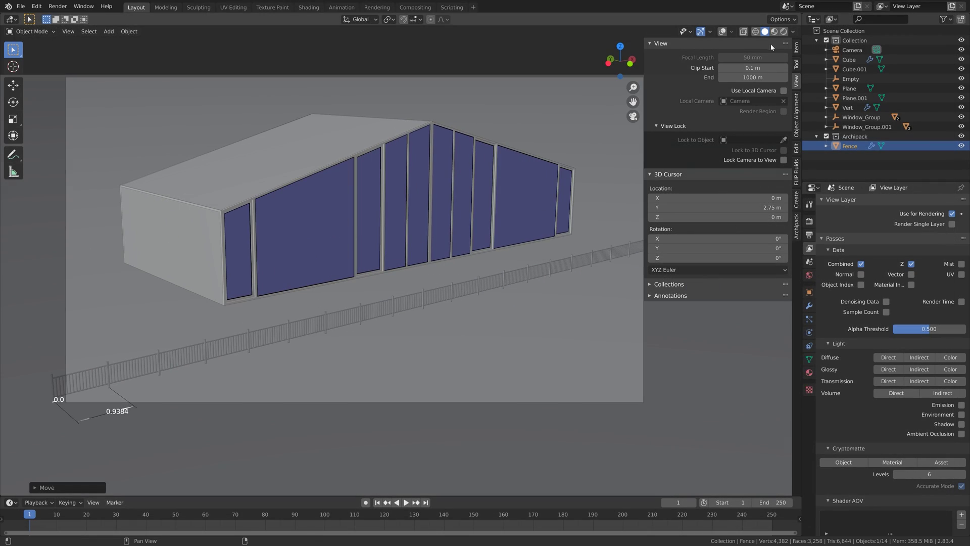
left_click(784, 31)
left_click(850, 87)
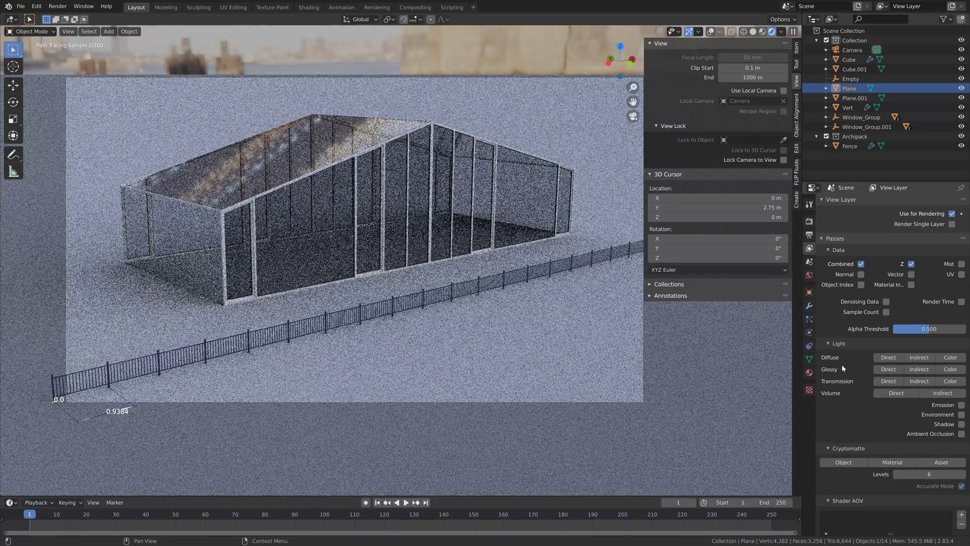
left_click(809, 373)
left_click(917, 291)
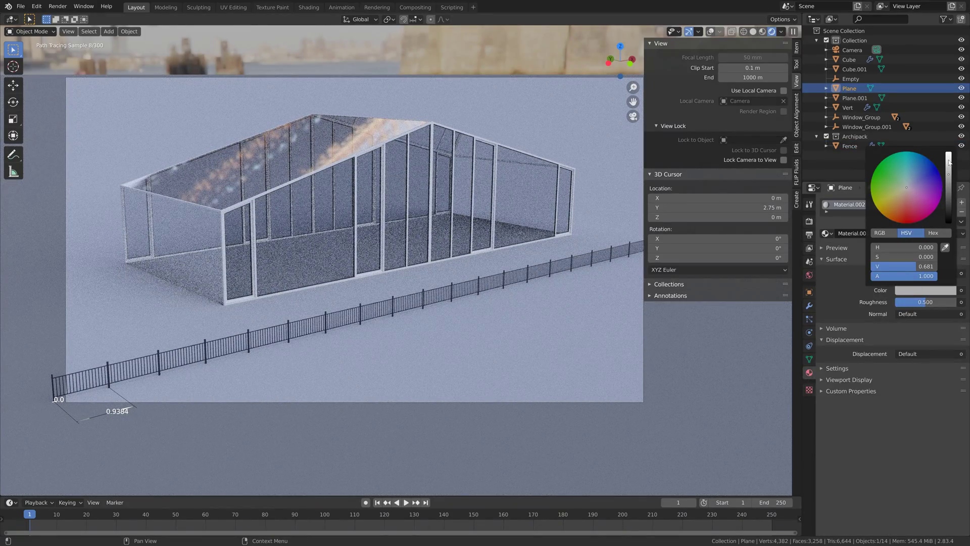
left_click_drag(948, 174, 949, 151)
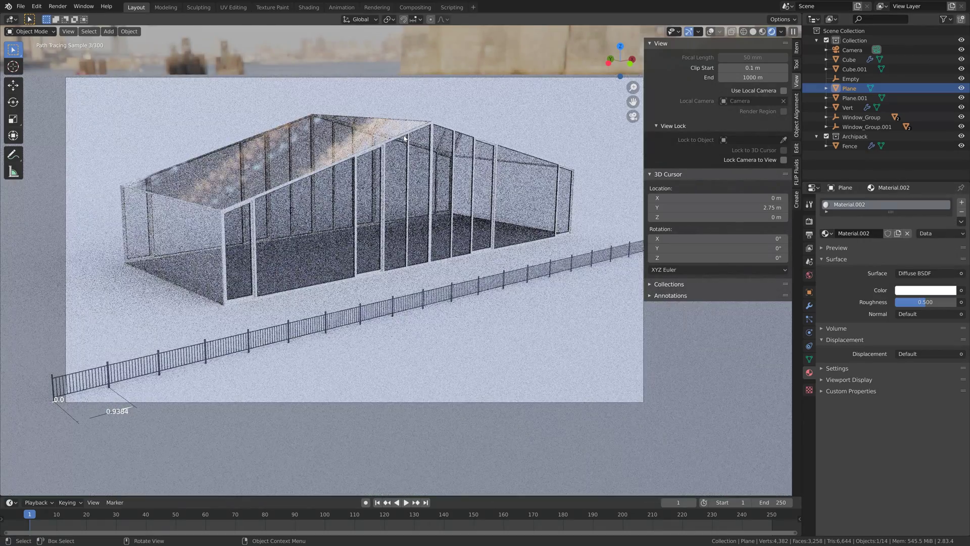
Step: Select the front window frame, split the viewport and show its PVC material nodes in a Shader Editor area
left_click(431, 126)
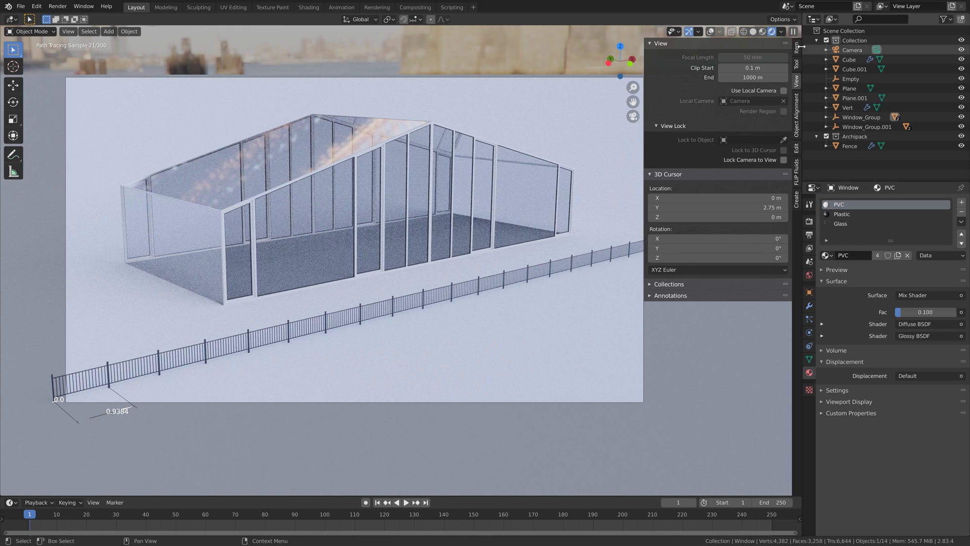
left_click_drag(799, 16, 535, 44)
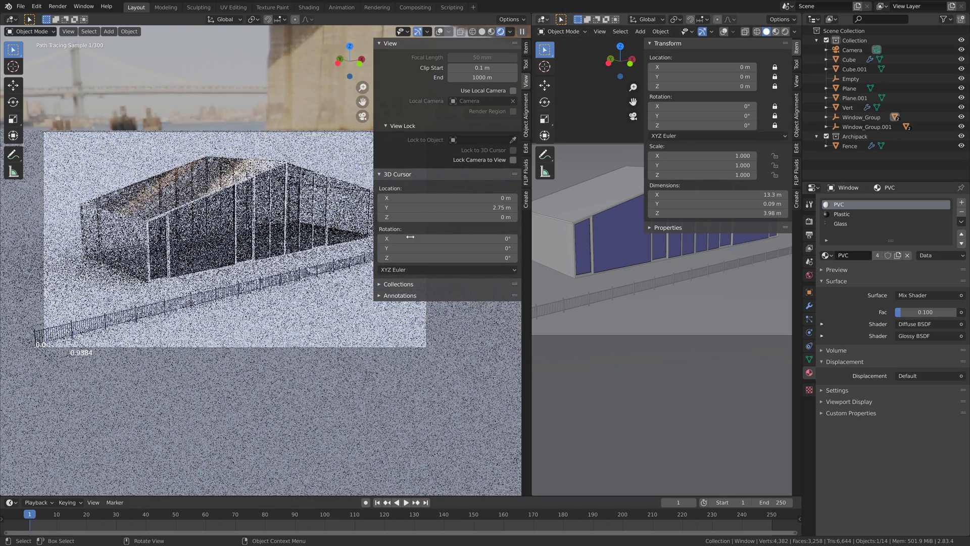
key("n")
left_click(544, 20)
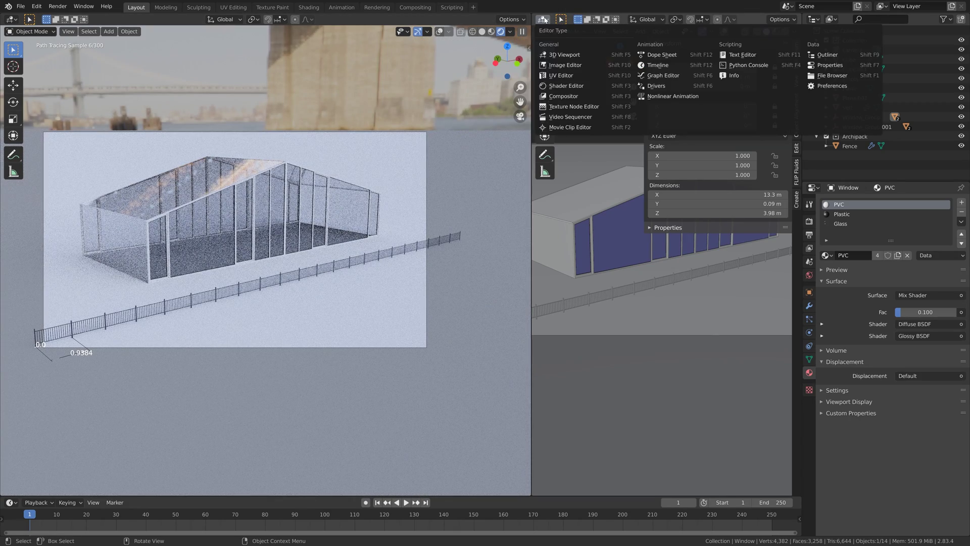
left_click(567, 87)
scroll(624, 270, "up", 4)
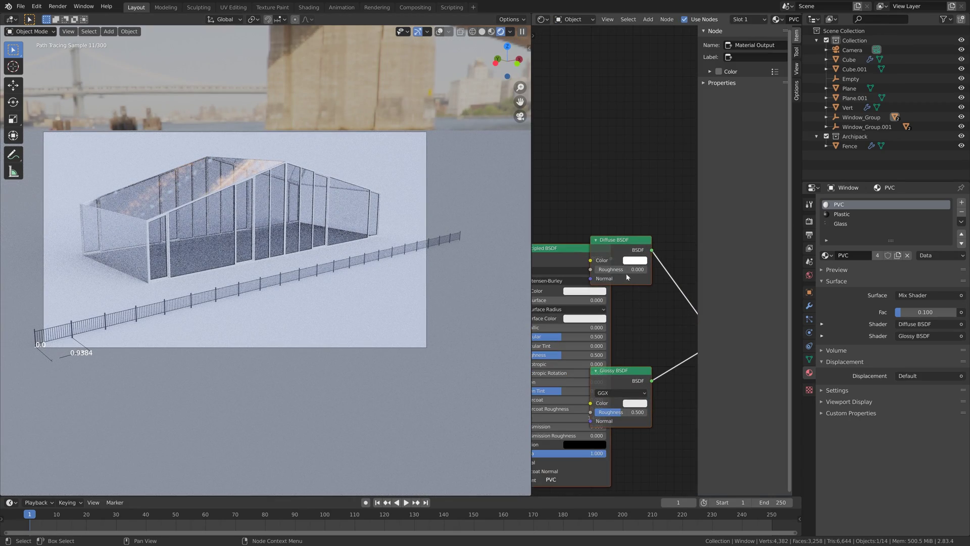
Step: Darken the Diffuse BSDF colour of the PVC frame material to a light grey
left_click(631, 261)
left_click(695, 176)
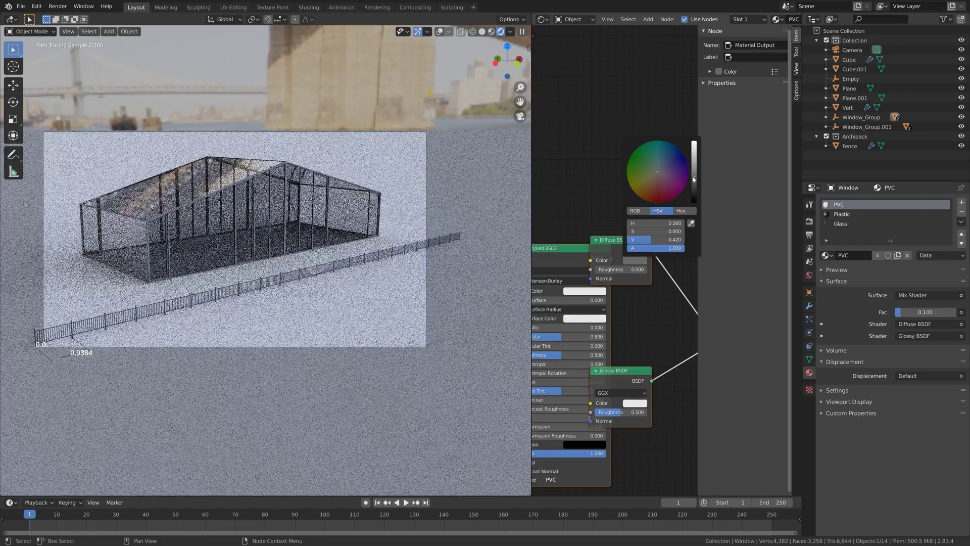
left_click(695, 147)
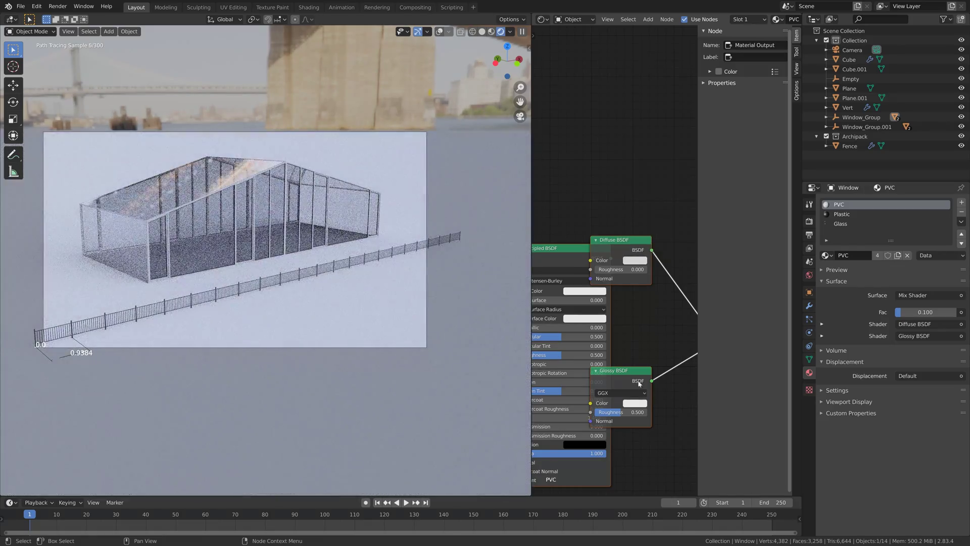
Step: Set the PVC material's Glossy BSDF colour to a neutral grey and brighten its Diffuse BSDF colour to near white
left_click(635, 403)
left_click(666, 298)
left_click(635, 403)
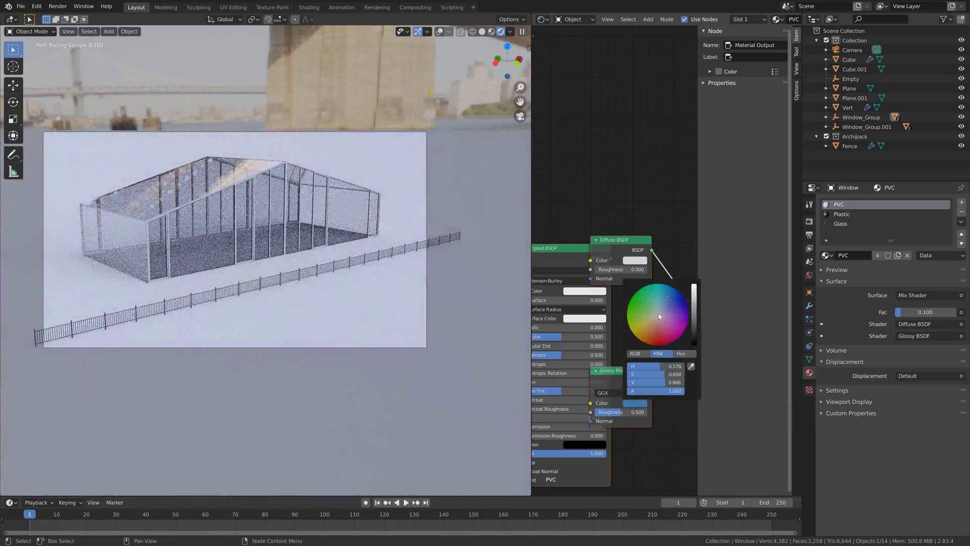
left_click(658, 313)
left_click(635, 260)
left_click(694, 151)
left_click(695, 147)
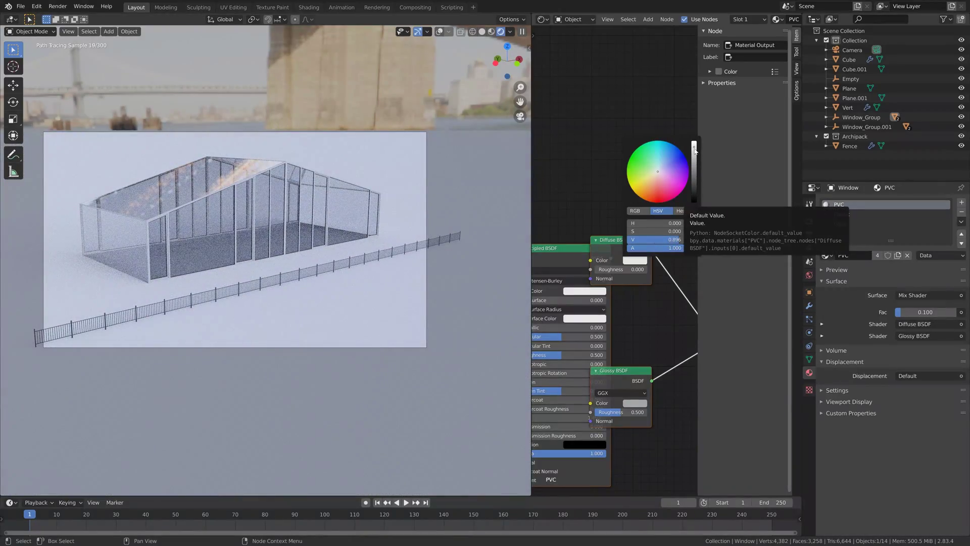
Step: Switch the viewport to solid shading, save the file as tut6.blend and return to rendered shading
left_click(481, 31)
key("ctrl+shift+s")
key("Return")
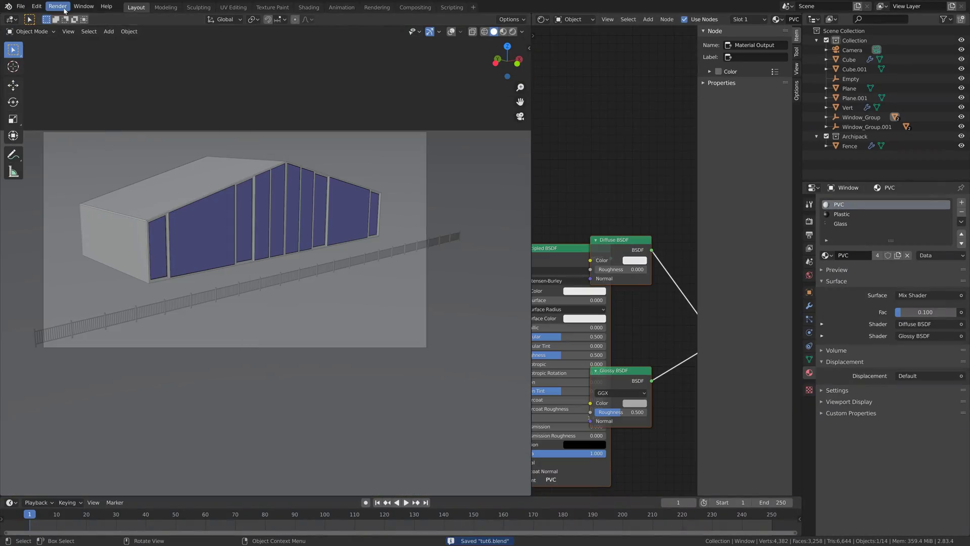
left_click(500, 31)
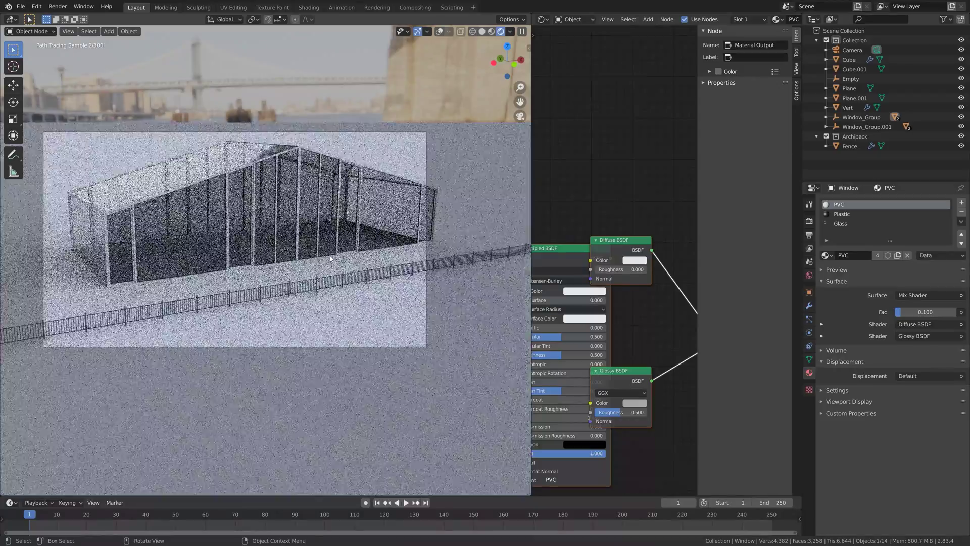
Step: Turn the camera view to a more frontal angle on the glass building and adjust the camera's distance along its local Z axis
middle_click_drag(331, 258, 309, 266, "shift")
left_click(426, 272)
key("g")
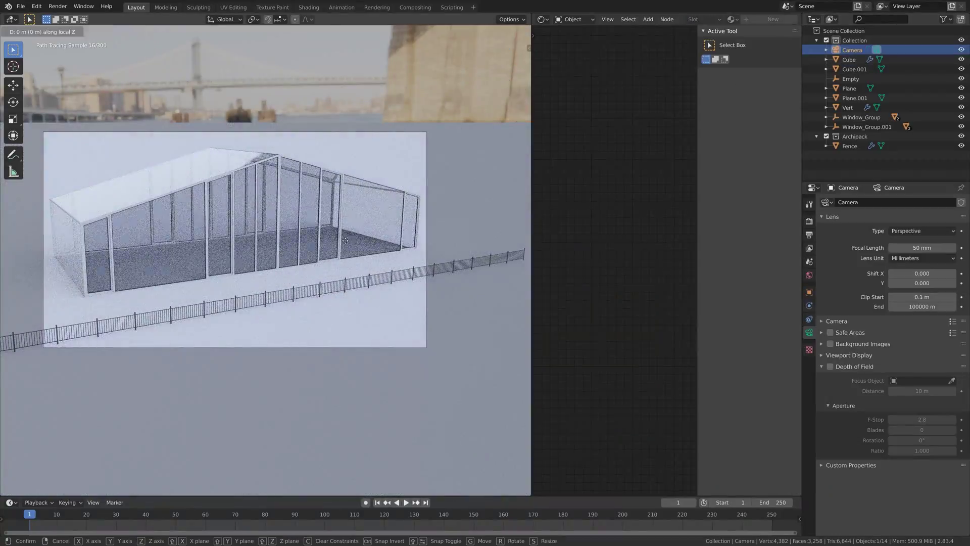
key("z")
key("z")
left_click(350, 268)
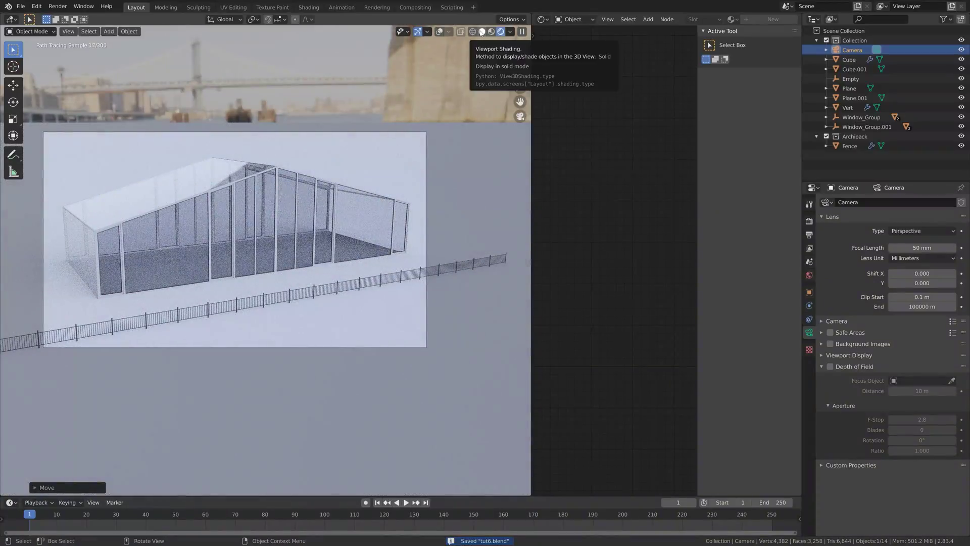
Step: Adjust the brightness of the ground plane's surface colour
left_click(855, 98)
left_click(910, 291)
mouse_move(949, 194)
left_mouse_down()
mouse_move(948, 205)
mouse_move(949, 195)
left_mouse_up()
Step: Select the front window frame and set its PVC Diffuse BSDF colour to a light grey with a value of about 0.85
left_click(394, 212)
left_click(634, 260)
left_click_drag(694, 177, 694, 151)
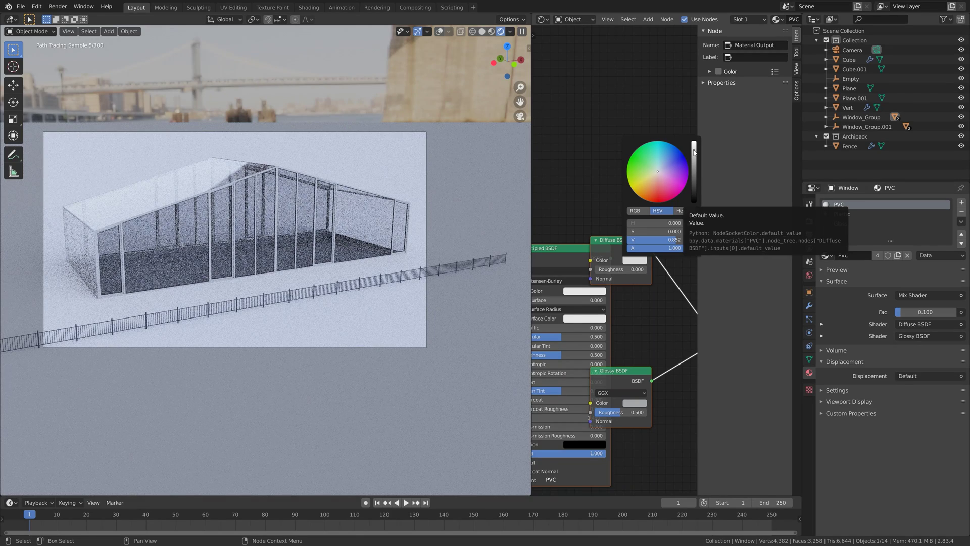
Step: Return the viewport to solid shading, save the file and start rendering the still image
left_click(484, 31)
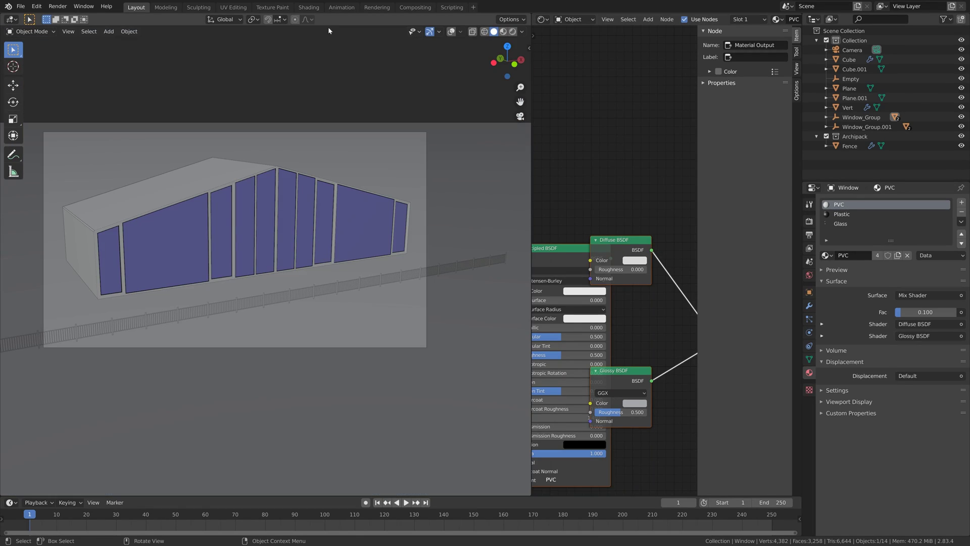
left_click(57, 6)
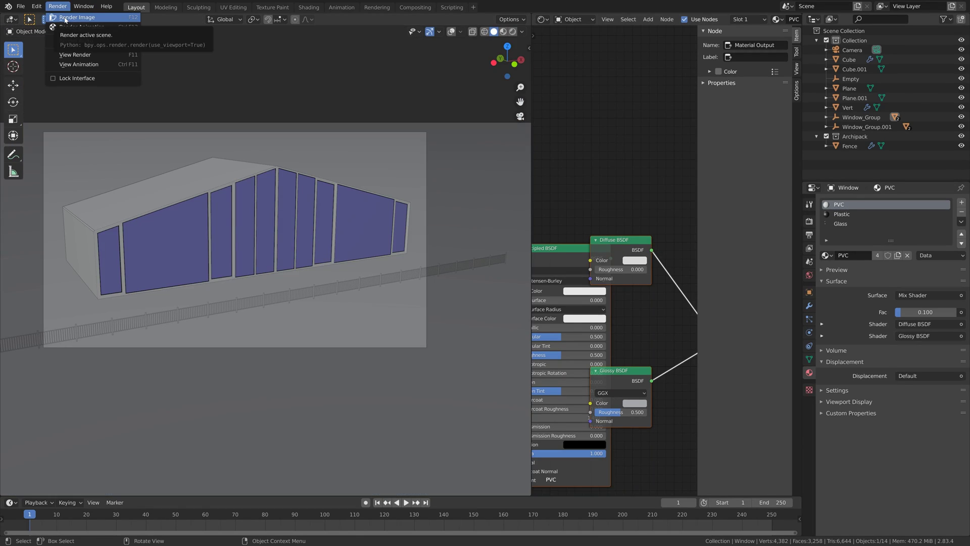
key("ctrl+s")
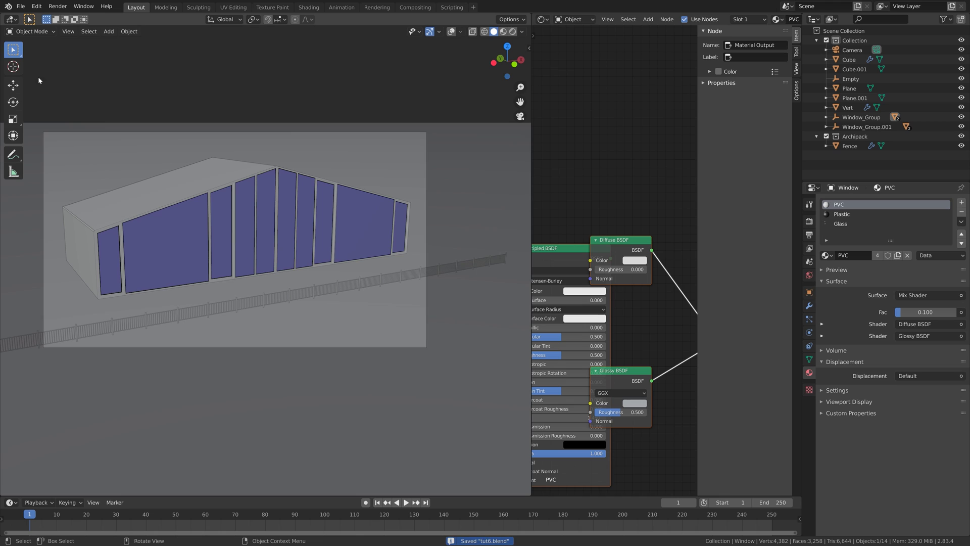
left_click(57, 6)
left_click(66, 17)
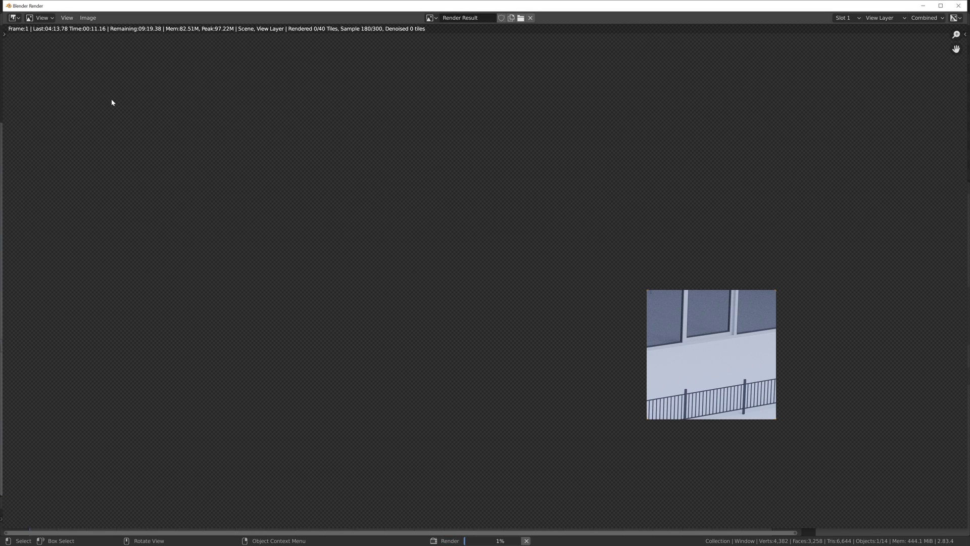